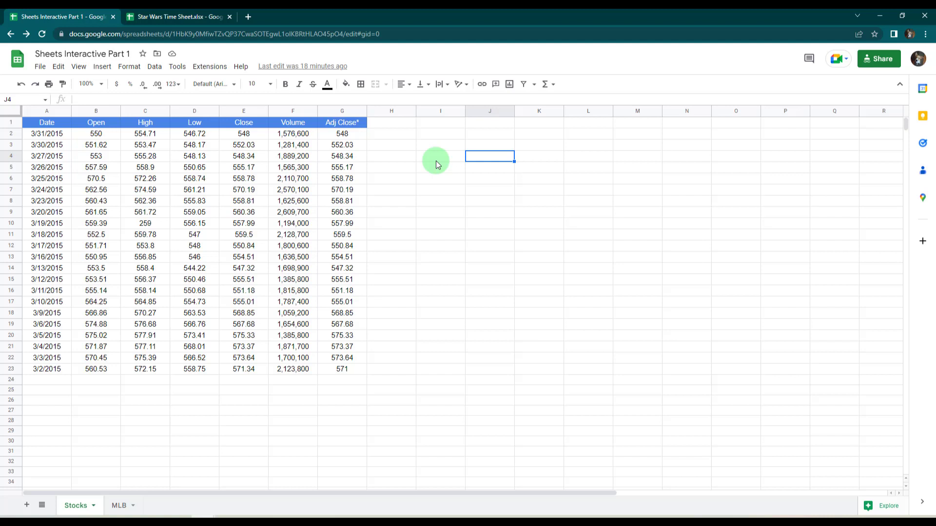
pyautogui.click(43, 68)
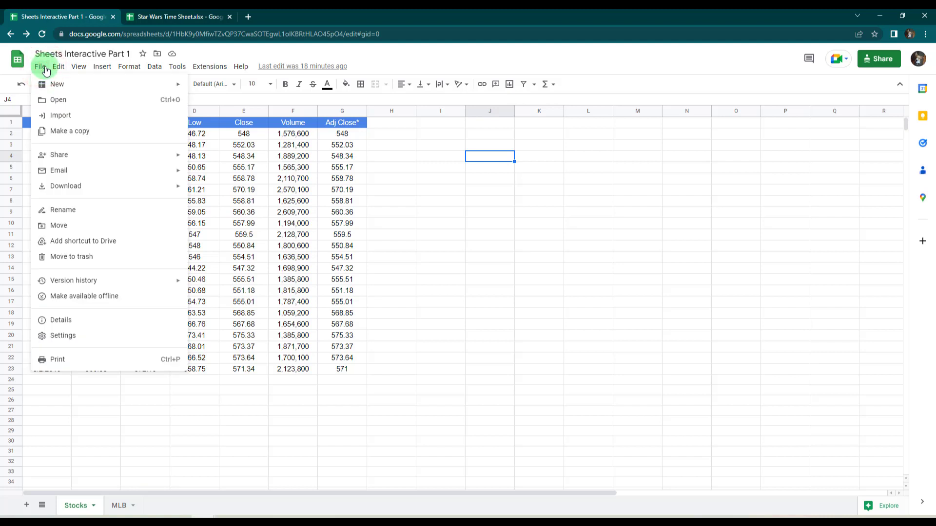
pyautogui.moveTo(56, 68)
pyautogui.moveTo(75, 83)
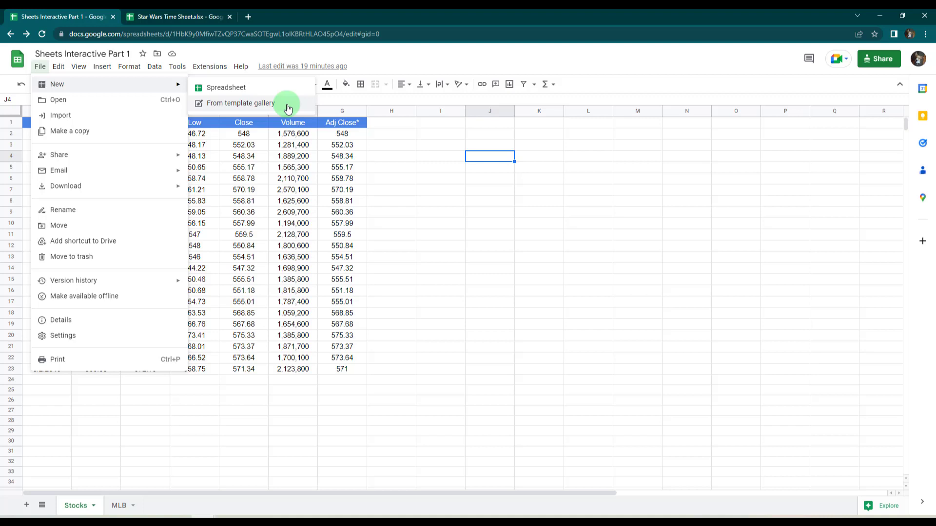
pyautogui.click(379, 66)
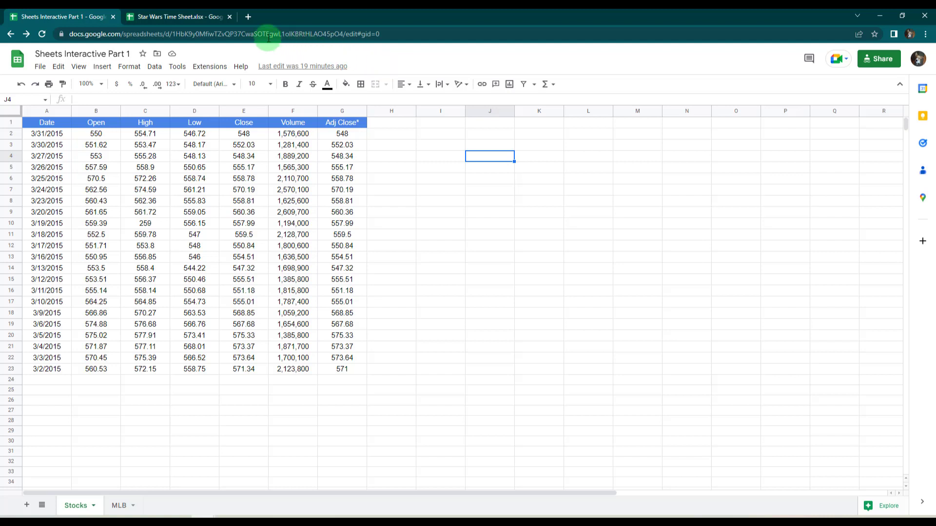
# Copy the Project entries in C8:C31 on Sheet1 of the Star Wars Time Sheet spreadsheet
pyautogui.click(180, 20)
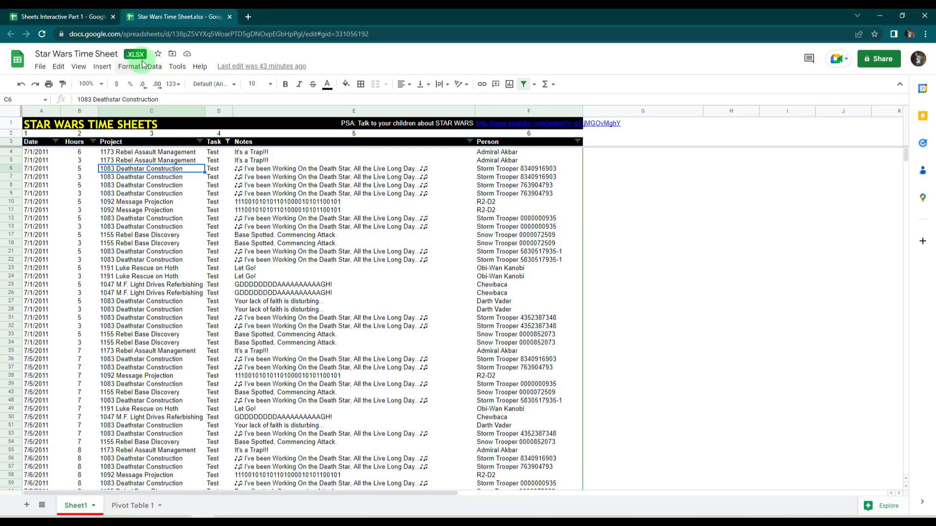
pyautogui.moveTo(141, 186); pyautogui.dragTo(134, 320)
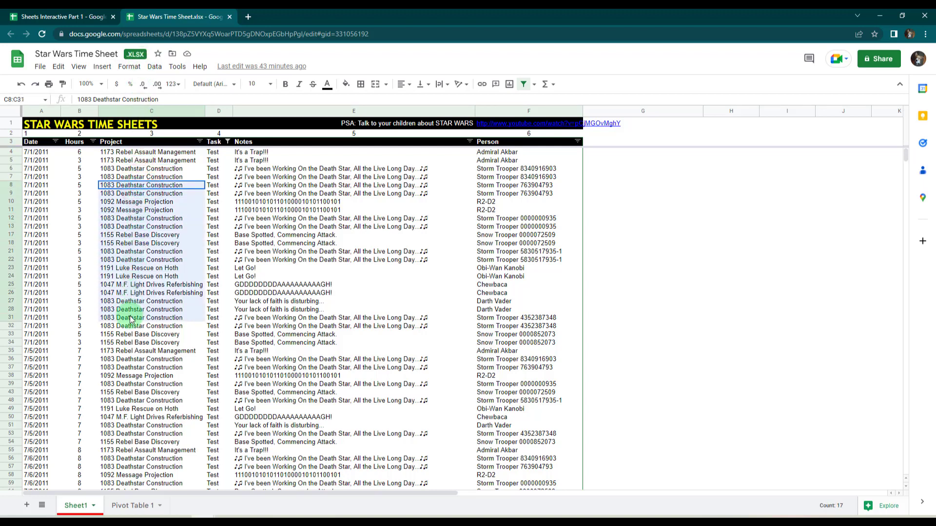
pyautogui.rightClick(130, 271)
pyautogui.click(152, 253)
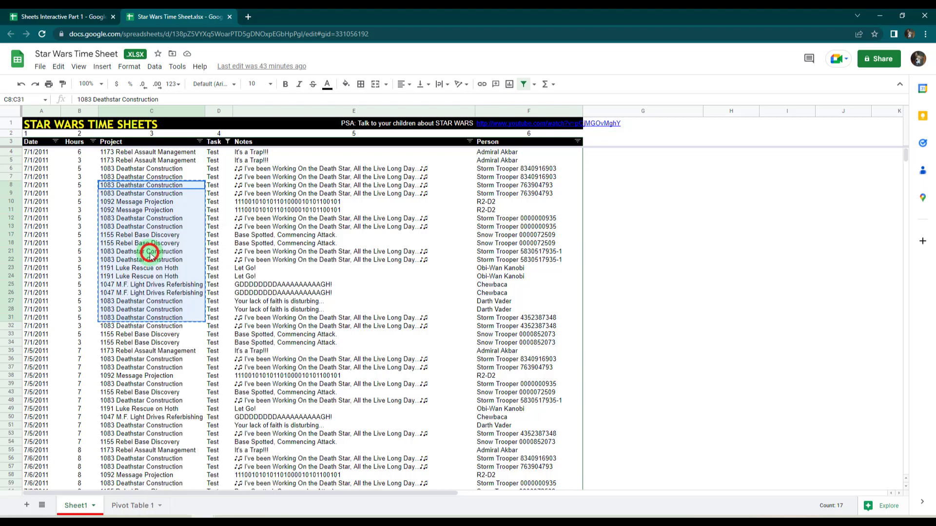
# Paste the copied project entries at cell J4 of the Stocks sheet in Sheets Interactive Part 1, and undo the paste
pyautogui.click(60, 17)
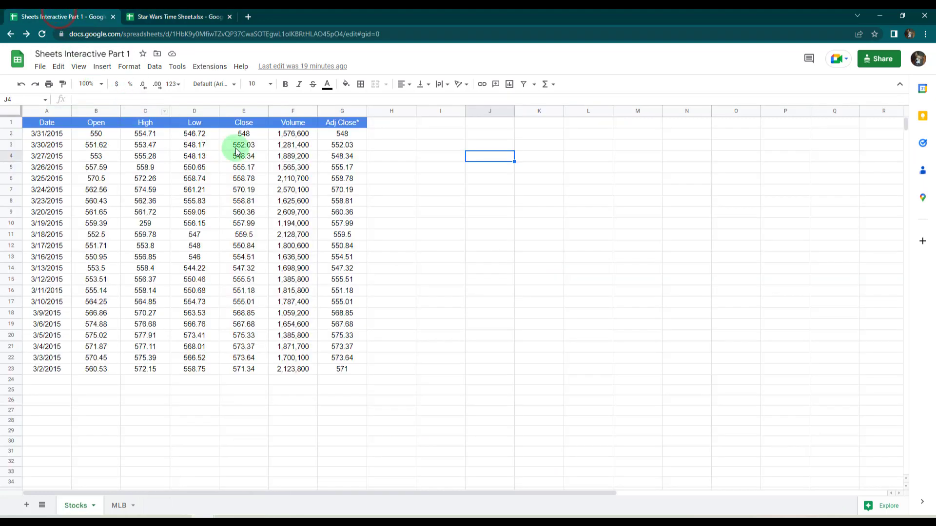
pyautogui.rightClick(501, 157)
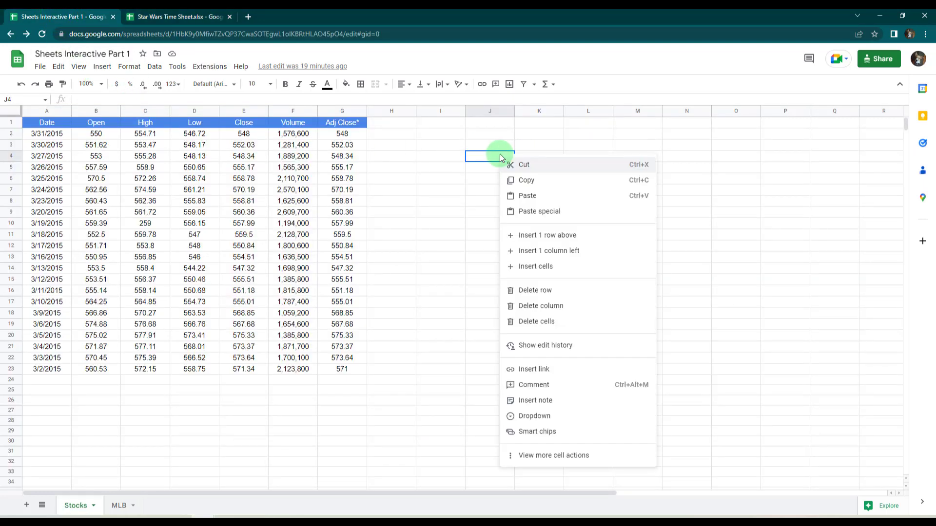
pyautogui.click(576, 195)
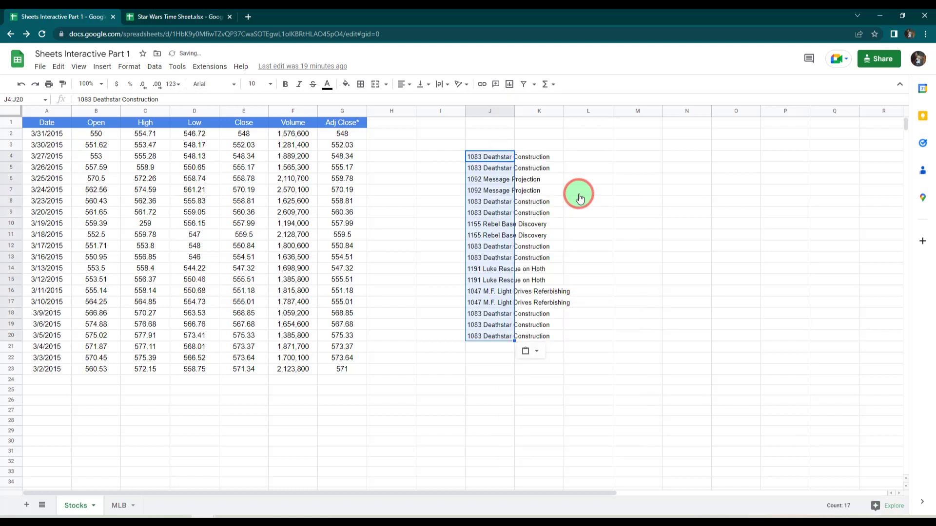
pyautogui.click(581, 190)
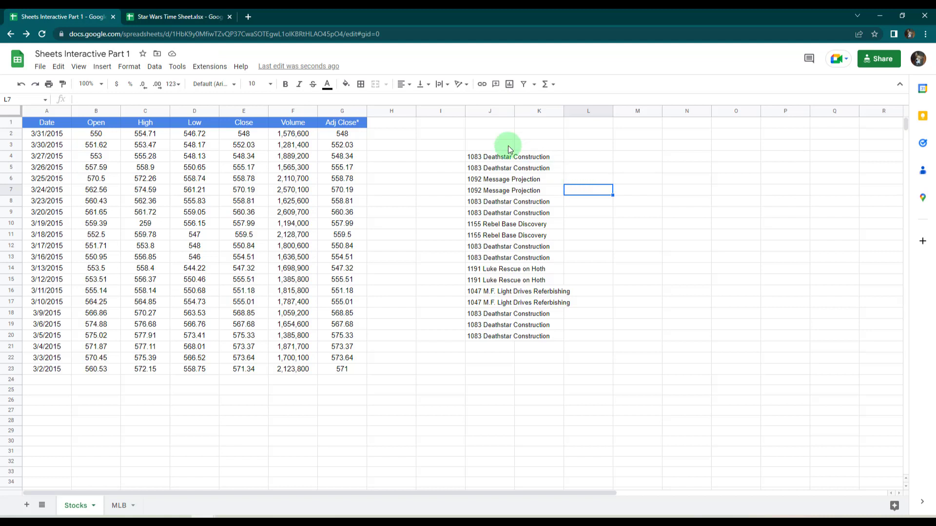
pyautogui.click(21, 88)
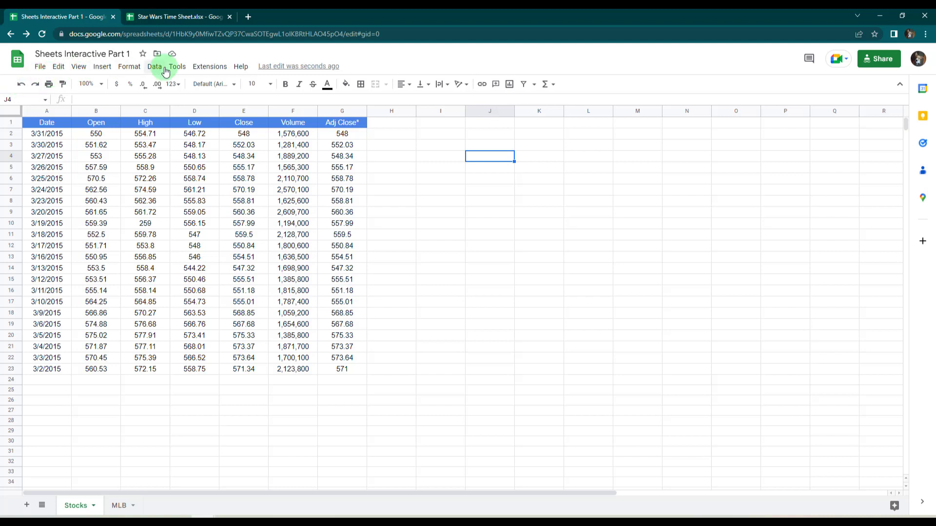
# Open the online Google Sheets function list, filter it by "vl" to examine the VLOOKUP entry, and return to the spreadsheet
pyautogui.click(239, 73)
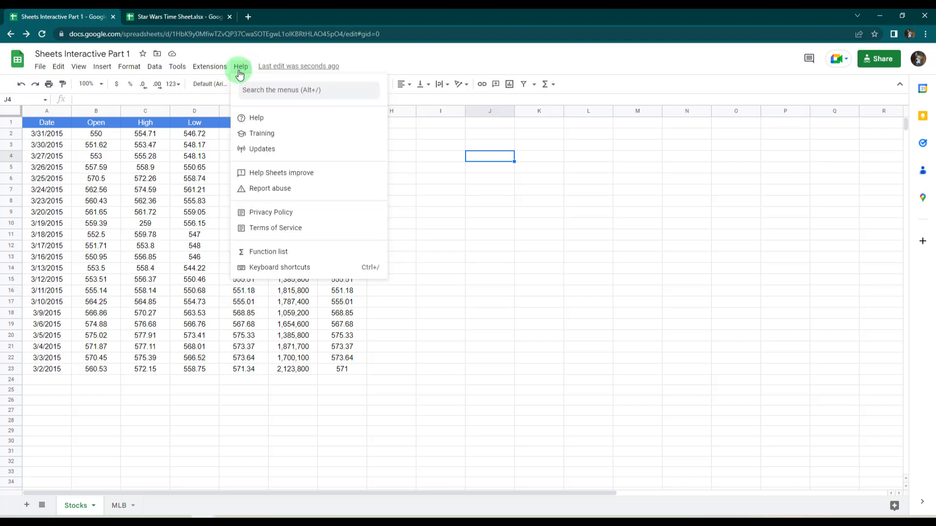
pyautogui.click(322, 252)
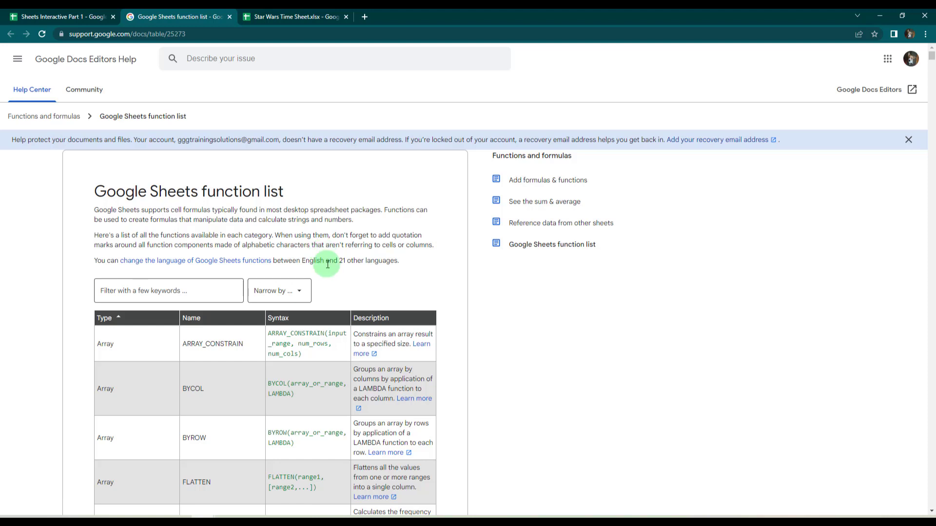
pyautogui.click(125, 292)
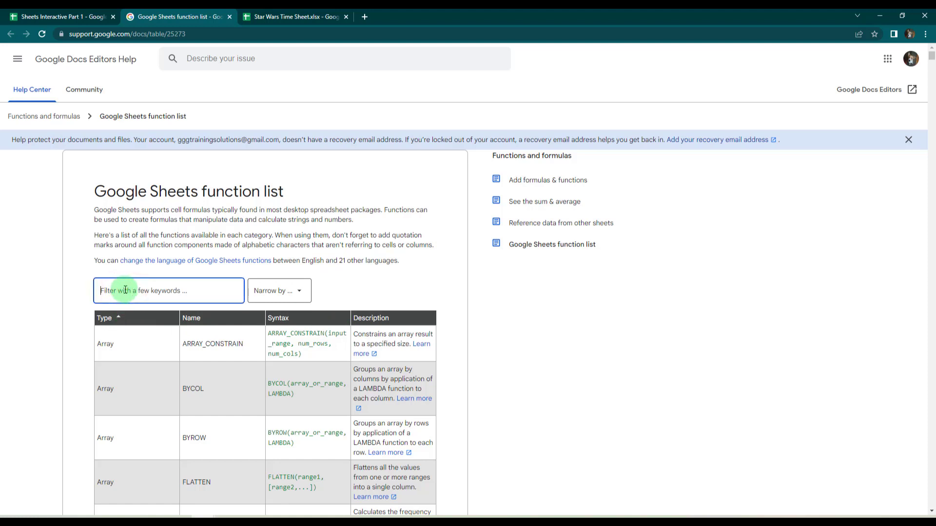
pyautogui.write('vl')
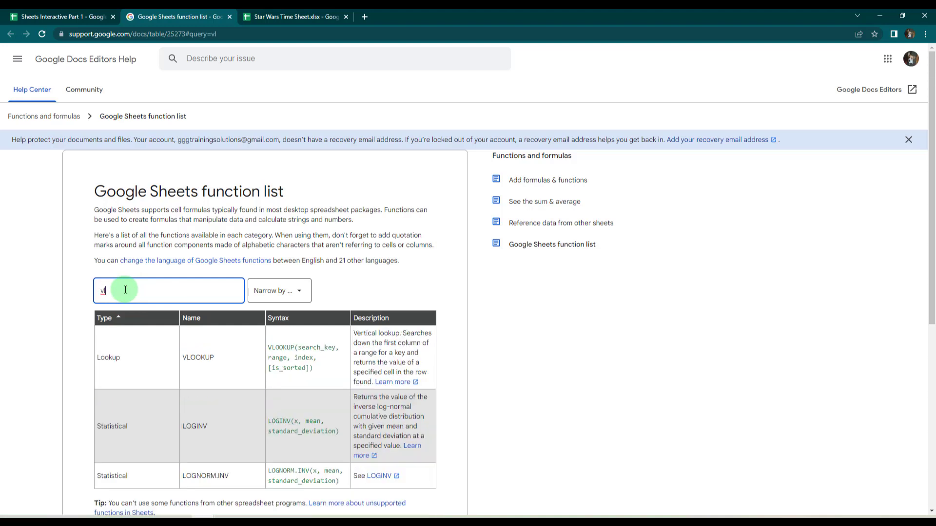
pyautogui.scroll(-2, 221, 348)
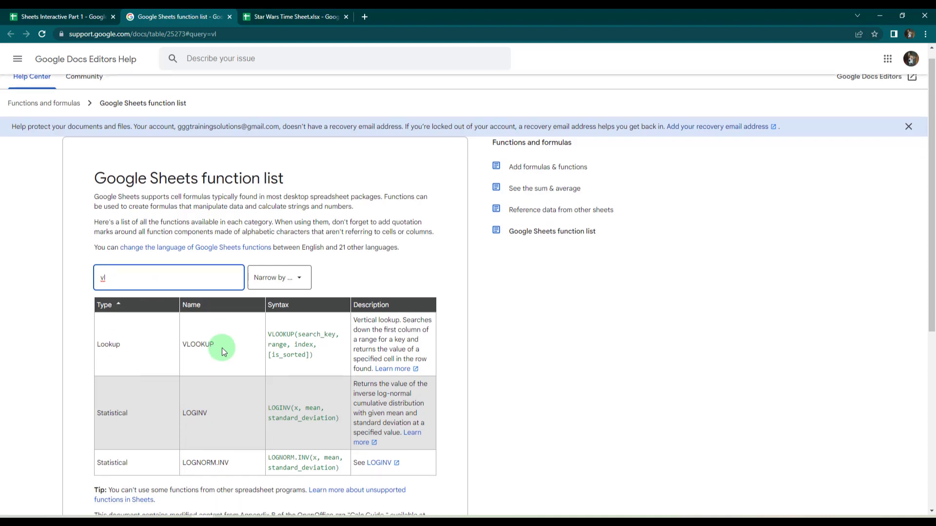
pyautogui.scroll(-1, 222, 352)
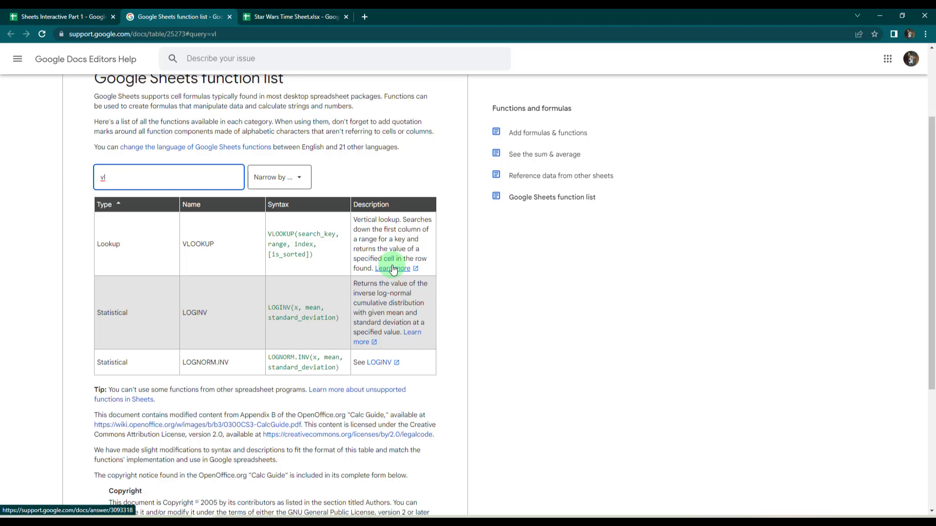
pyautogui.click(231, 18)
pyautogui.click(239, 58)
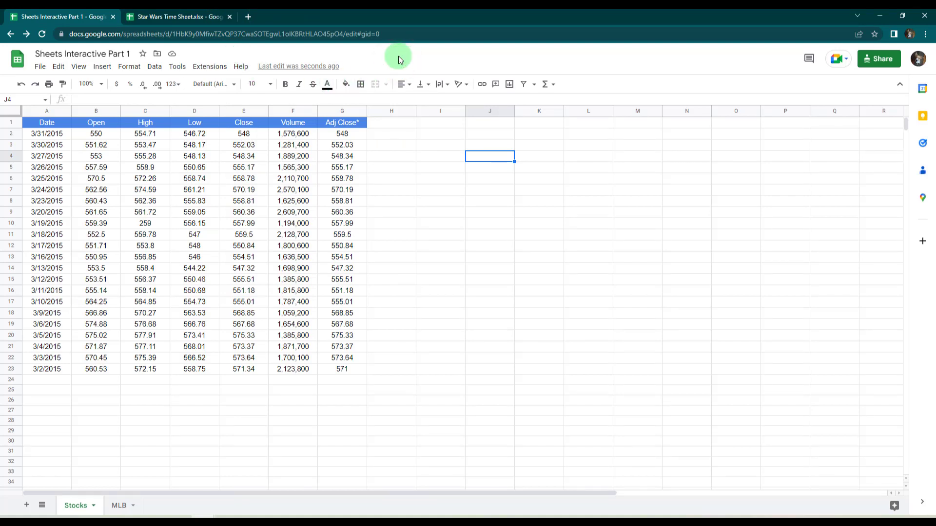
pyautogui.click(240, 67)
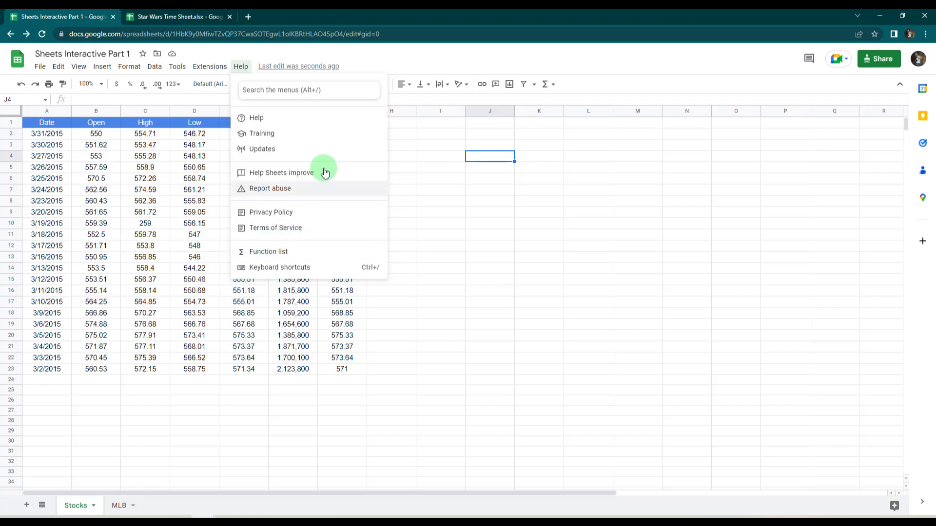
pyautogui.click(379, 63)
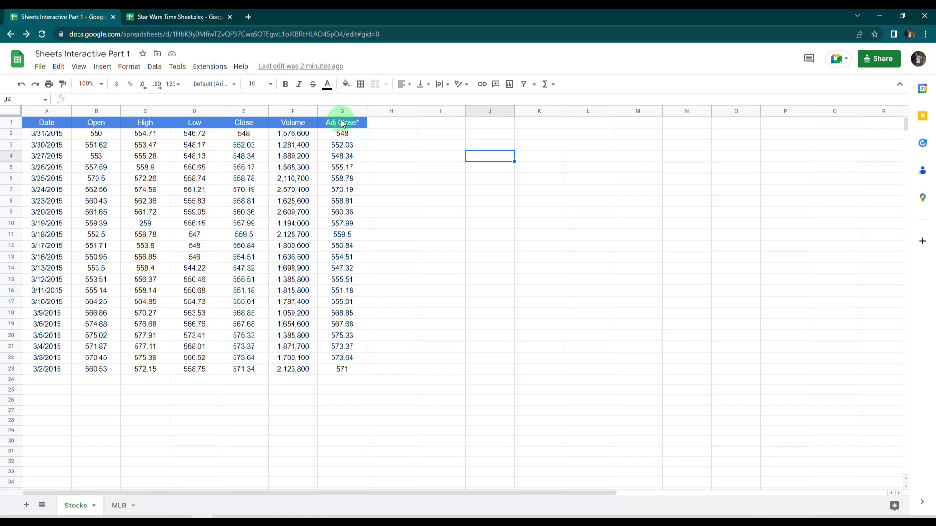
# Add a new sheet with a red tab color and place it after the MLB sheet
pyautogui.click(27, 508)
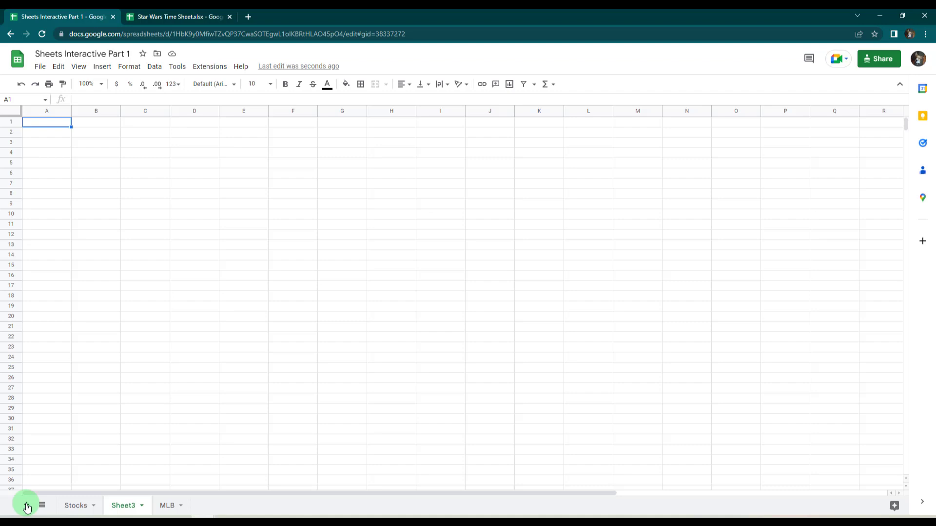
pyautogui.click(142, 508)
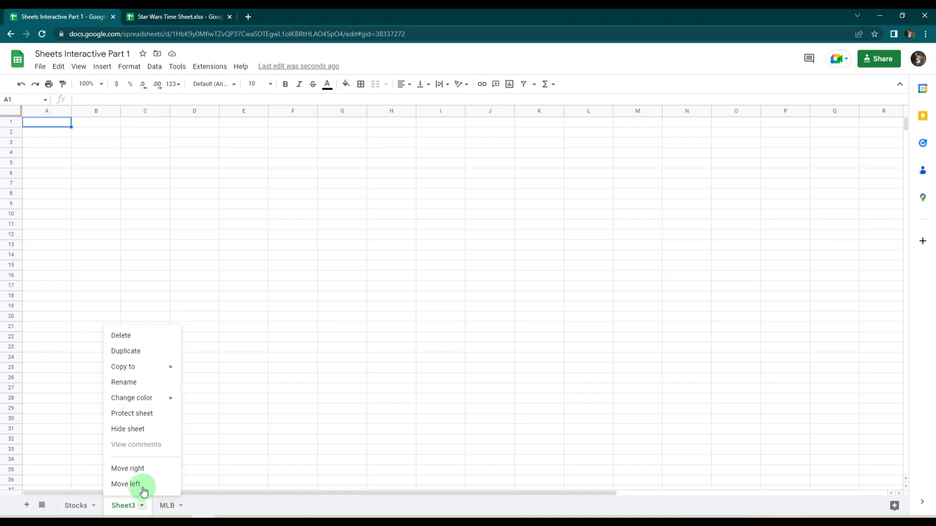
pyautogui.moveTo(154, 402)
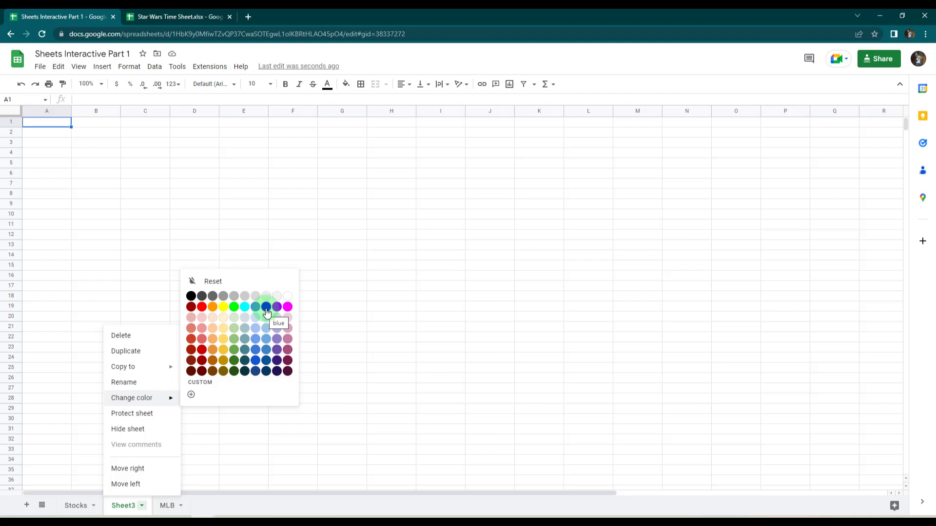
pyautogui.click(204, 309)
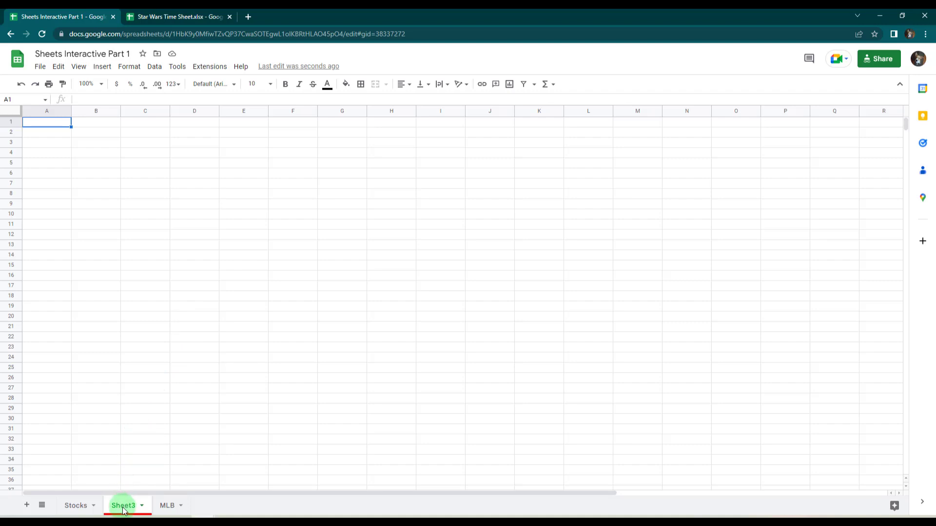
pyautogui.moveTo(123, 510); pyautogui.dragTo(180, 511)
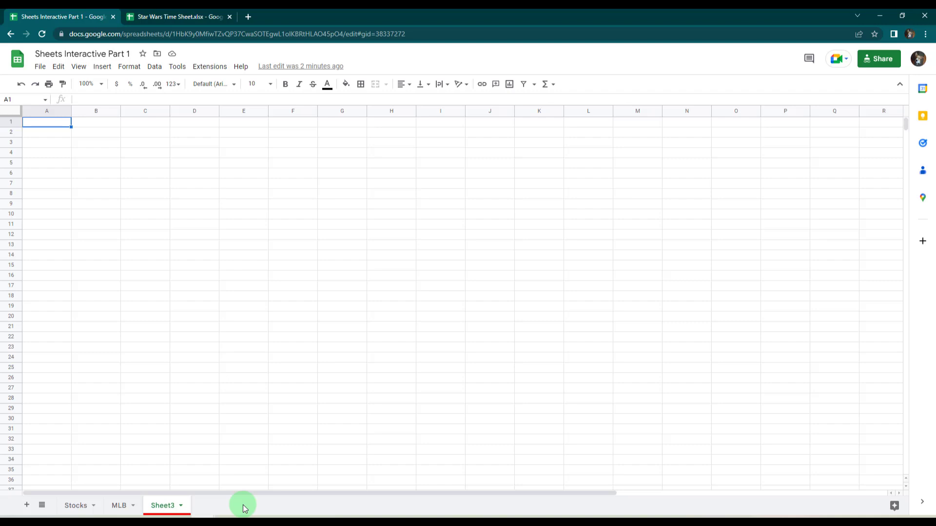
# Apply alternating colors to all of Sheet3 using the default purple style with a header row
pyautogui.click(13, 114)
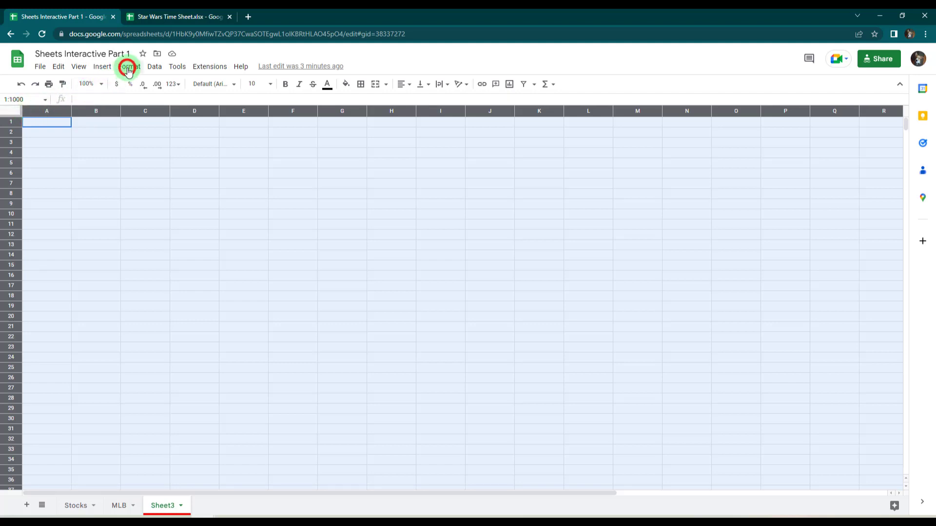
pyautogui.click(129, 68)
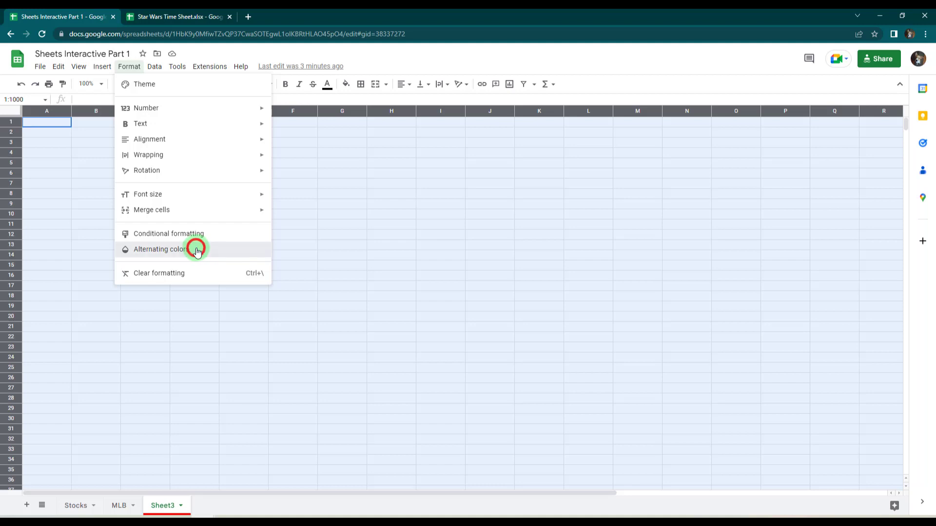
pyautogui.click(198, 250)
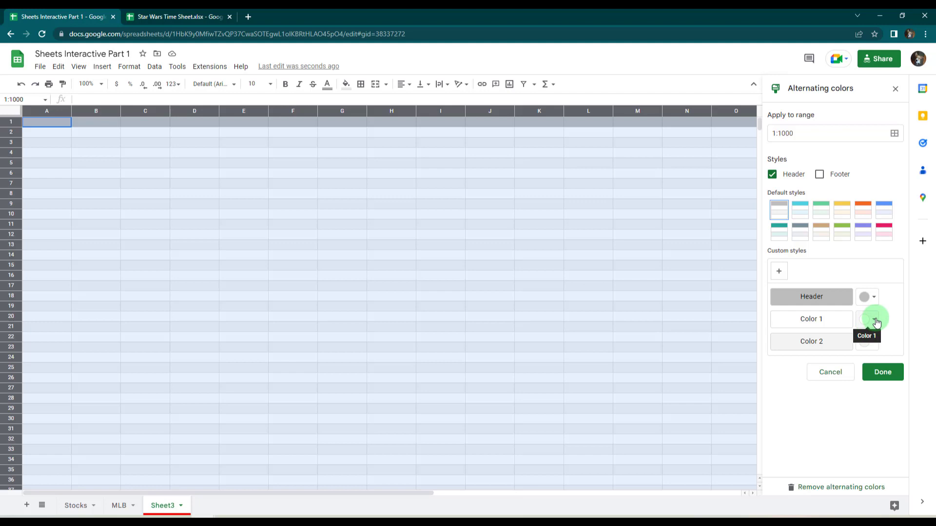
pyautogui.click(867, 232)
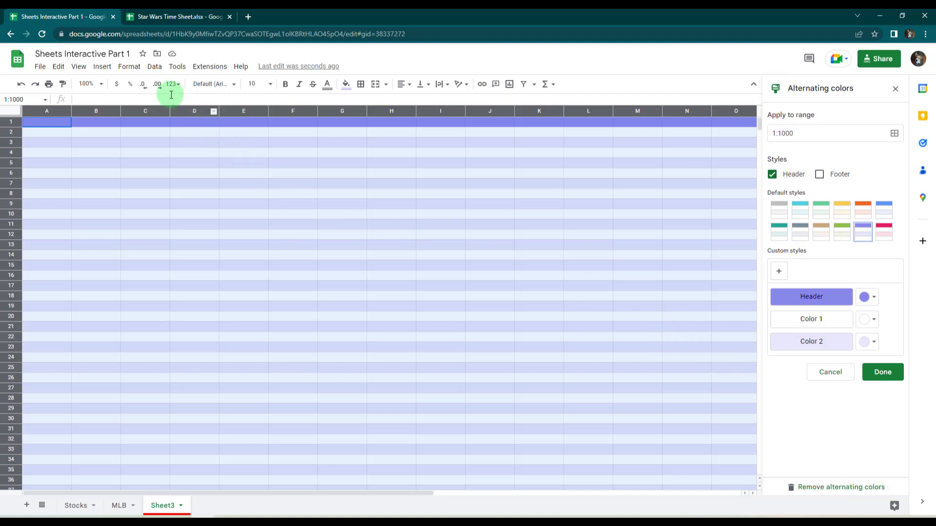
pyautogui.click(132, 69)
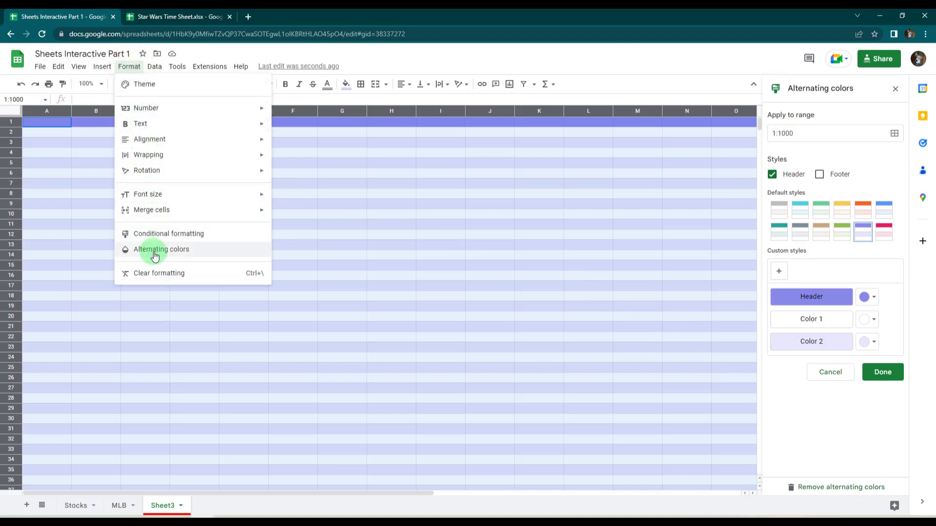
pyautogui.click(720, 67)
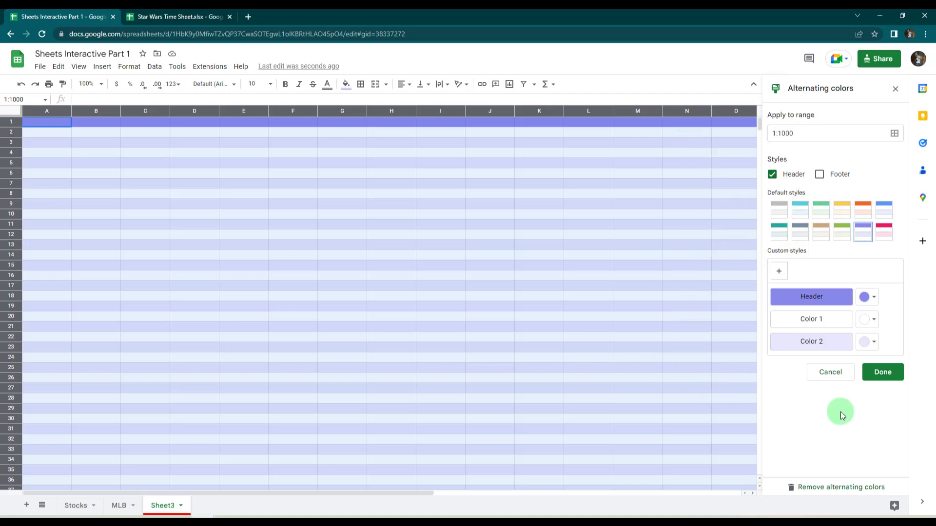
pyautogui.click(884, 373)
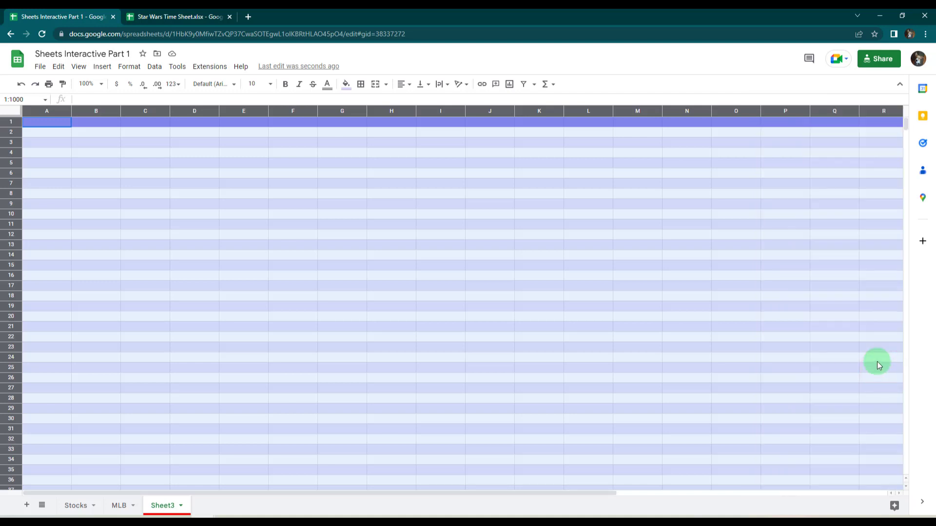
pyautogui.click(284, 167)
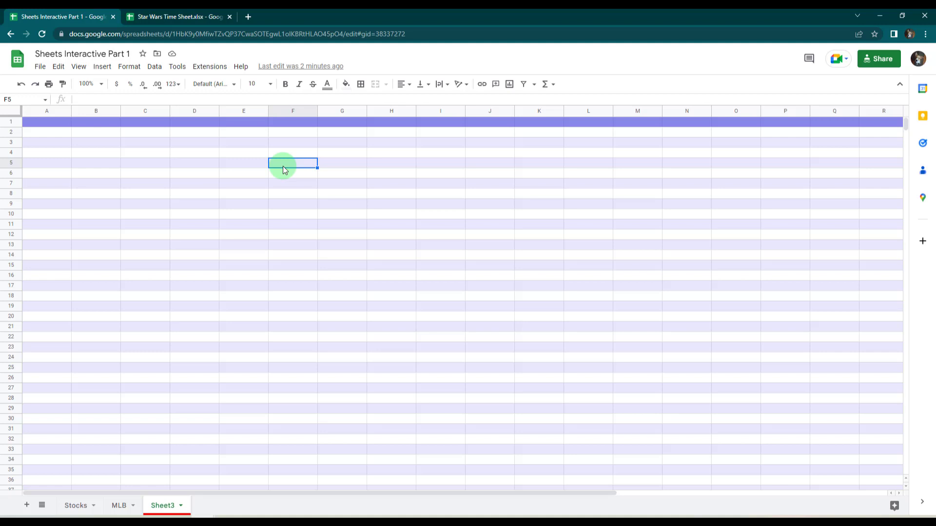
pyautogui.hotkey('ctrl', 'l')
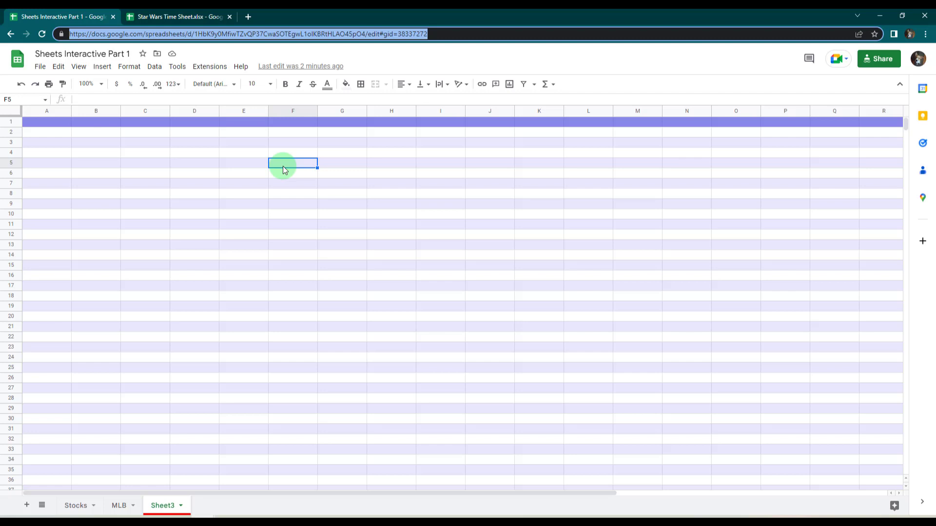
pyautogui.click(435, 32)
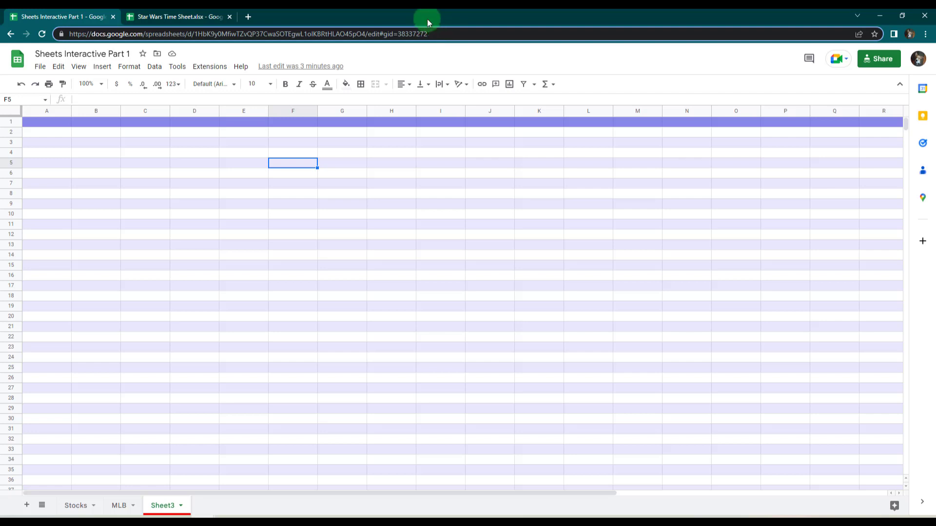
# Add a data validation rule to cell E6 of Sheet3, review the available criteria, and keep Dropdown
pyautogui.click(251, 174)
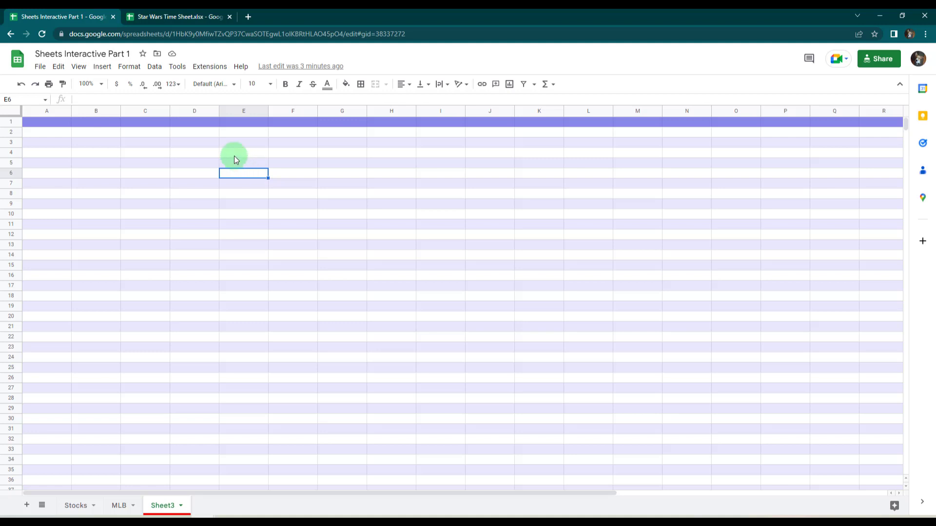
pyautogui.click(160, 71)
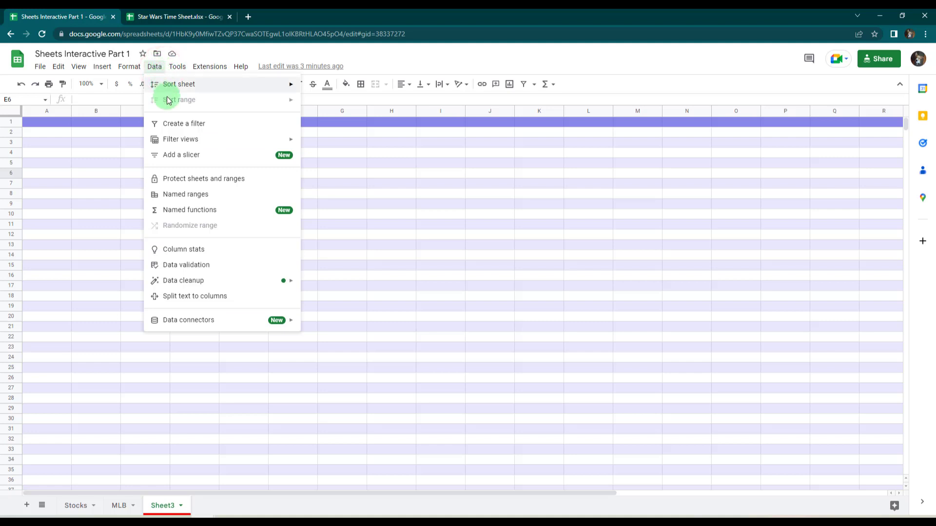
pyautogui.click(234, 269)
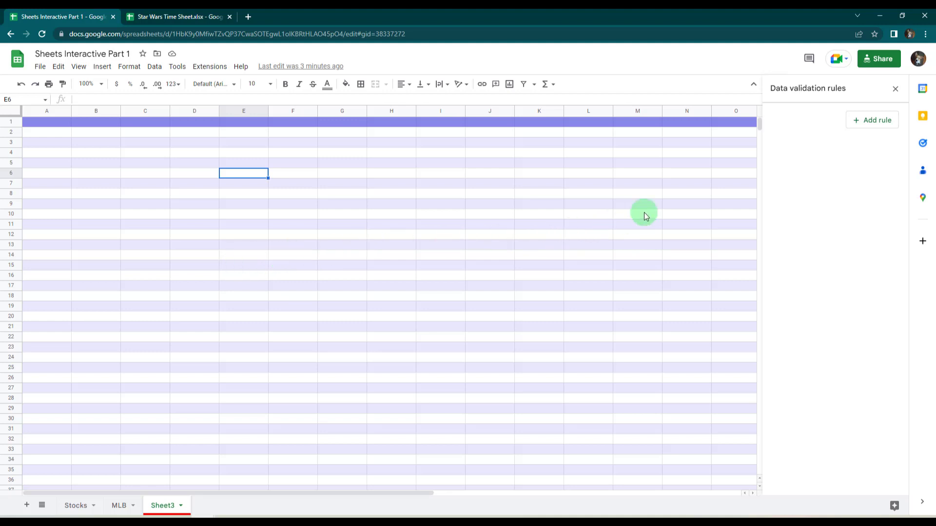
pyautogui.click(876, 127)
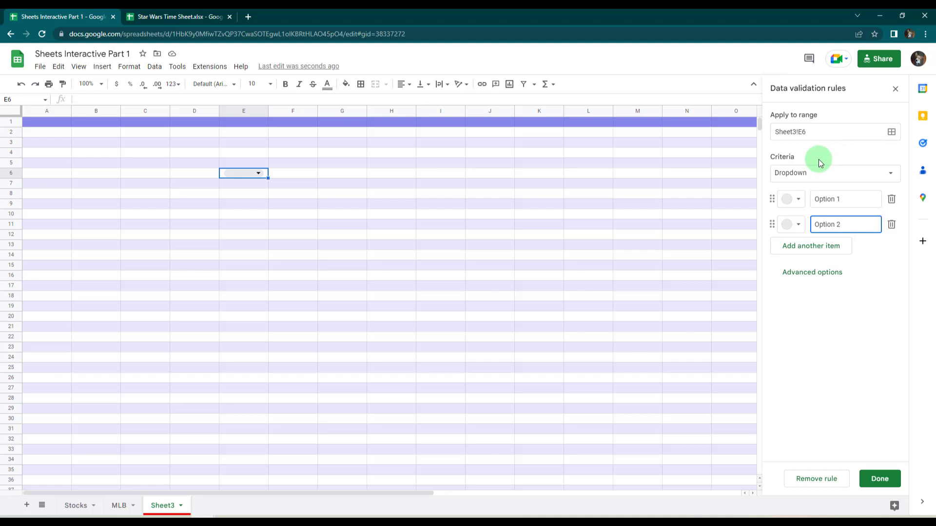
pyautogui.click(887, 174)
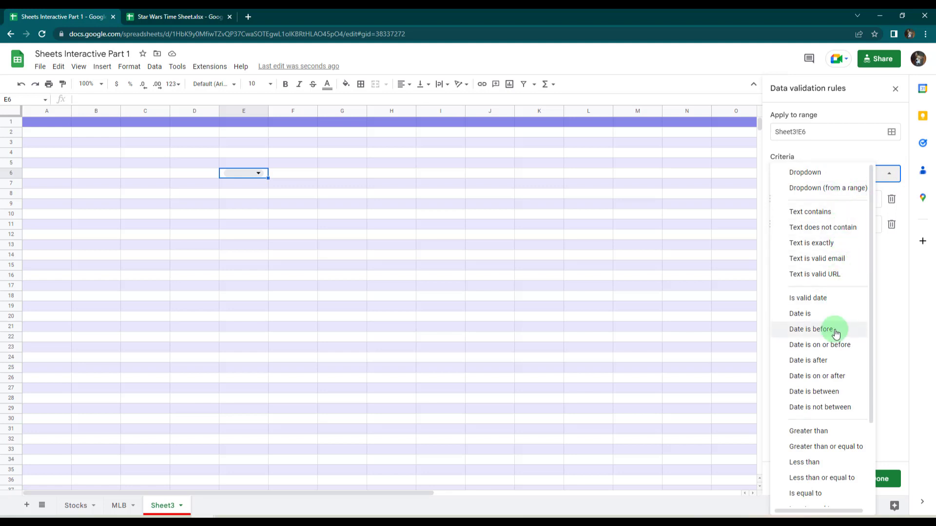
pyautogui.scroll(-3, 835, 429)
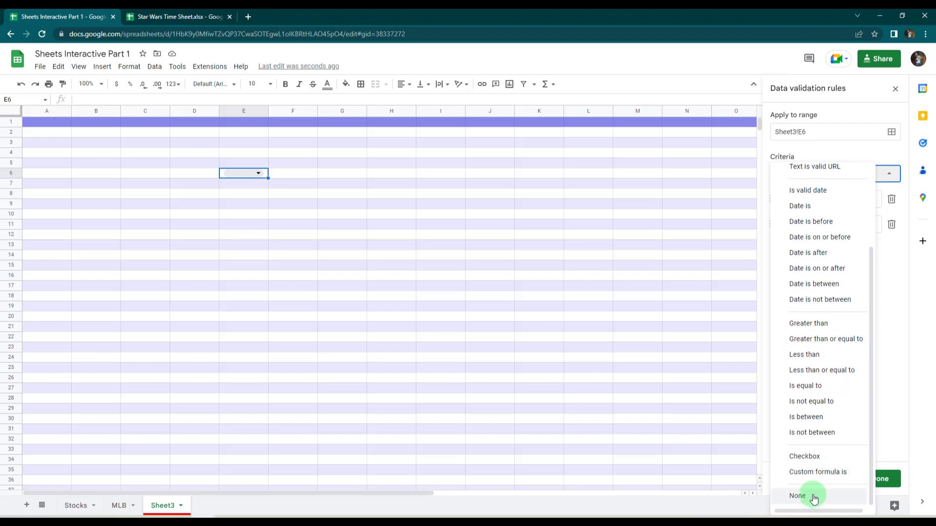
pyautogui.scroll(3, 816, 495)
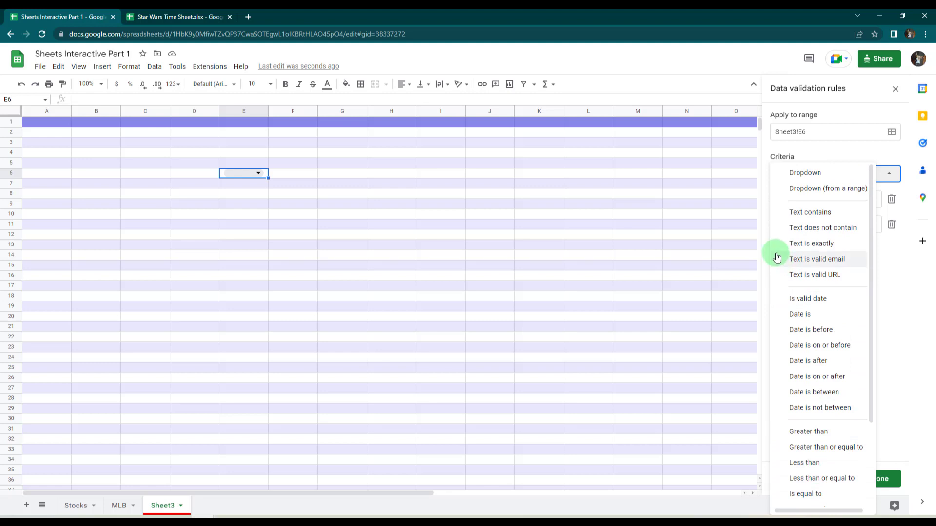
pyautogui.click(805, 172)
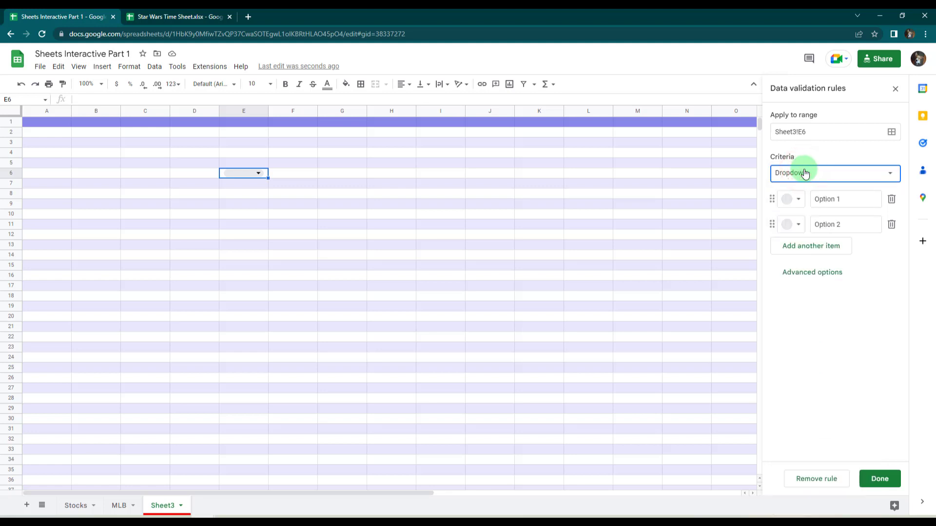
# Color the first dropdown option of the E6 rule dark red and the second dark blue
pyautogui.click(799, 200)
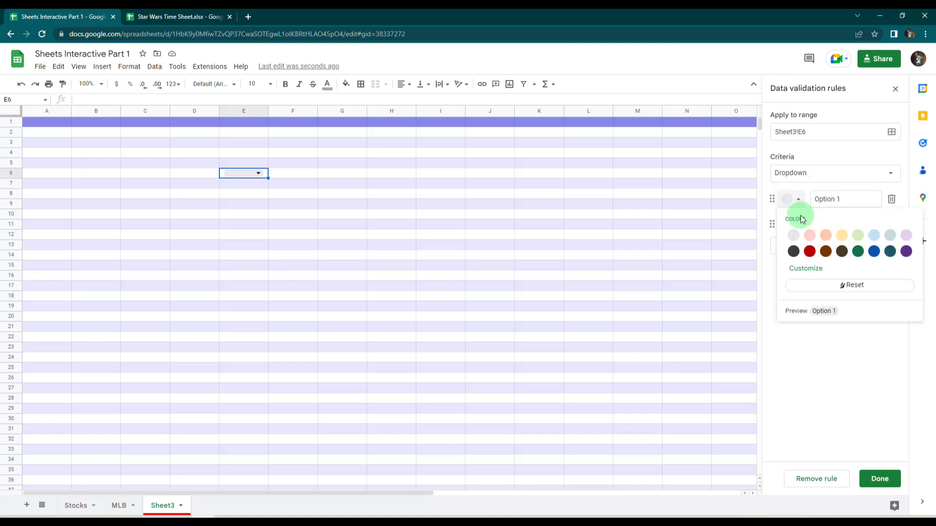
pyautogui.click(810, 252)
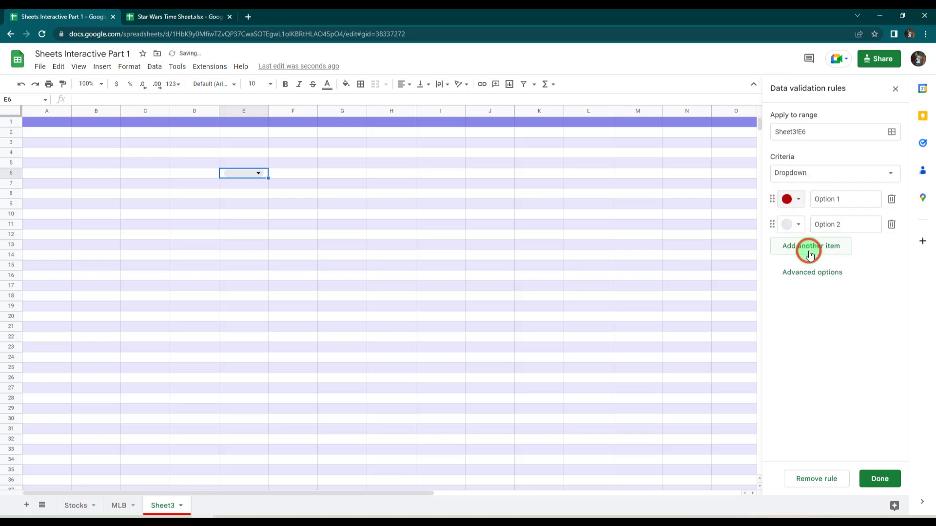
pyautogui.click(799, 226)
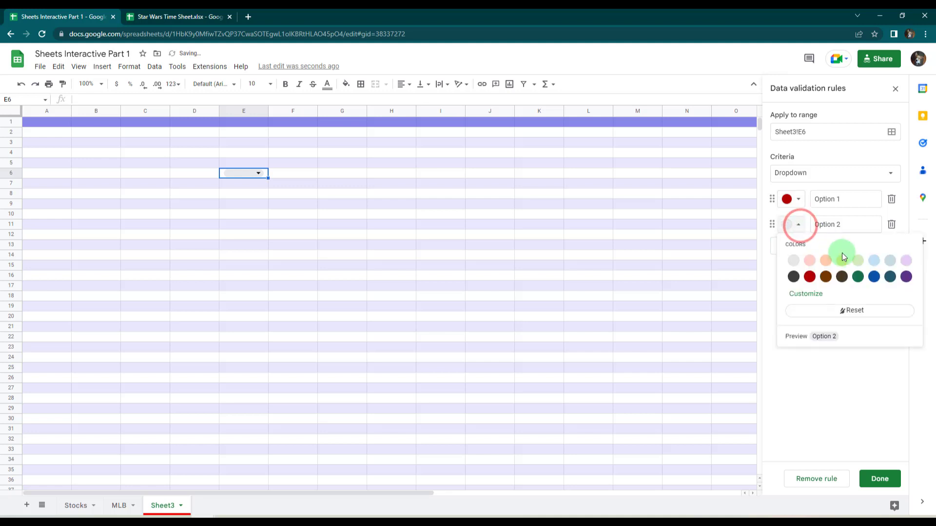
pyautogui.click(874, 277)
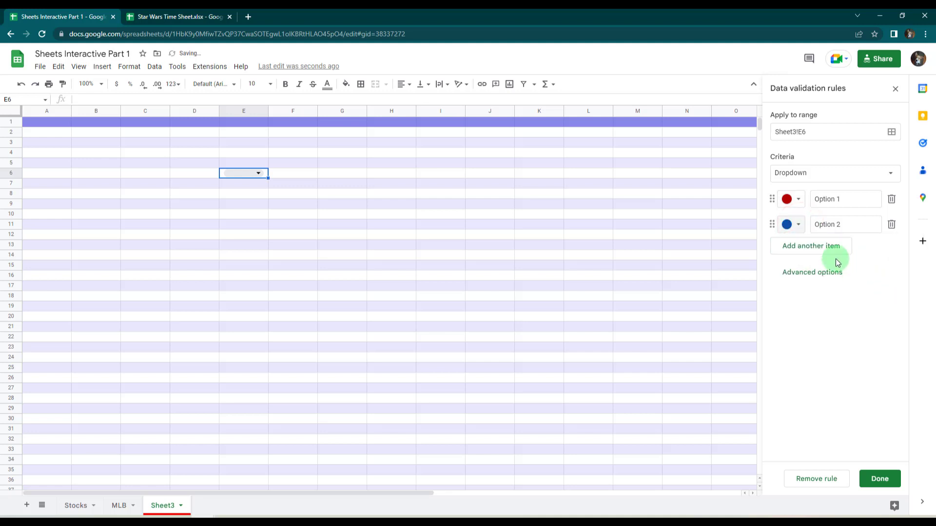
# Name the two dropdown options of the E6 rule Luke and Leia
pyautogui.tripleClick(850, 199)
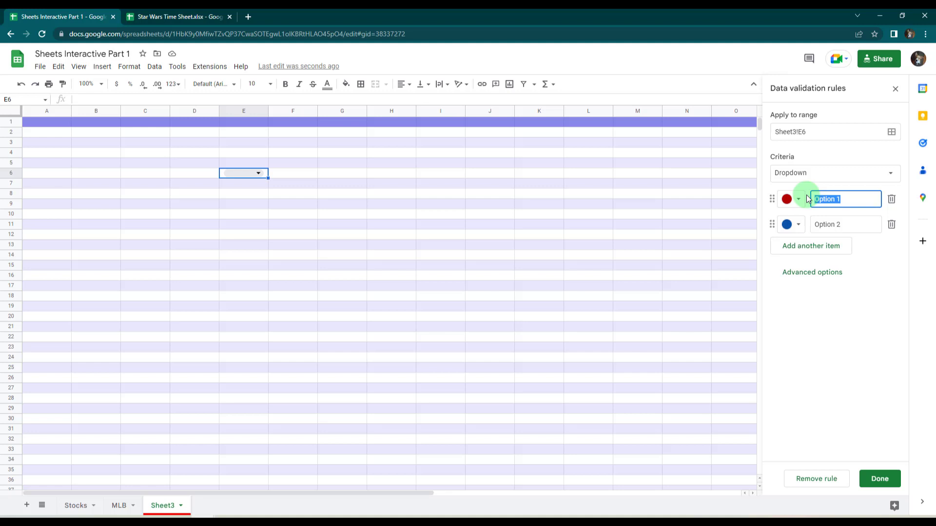
pyautogui.write('Luke')
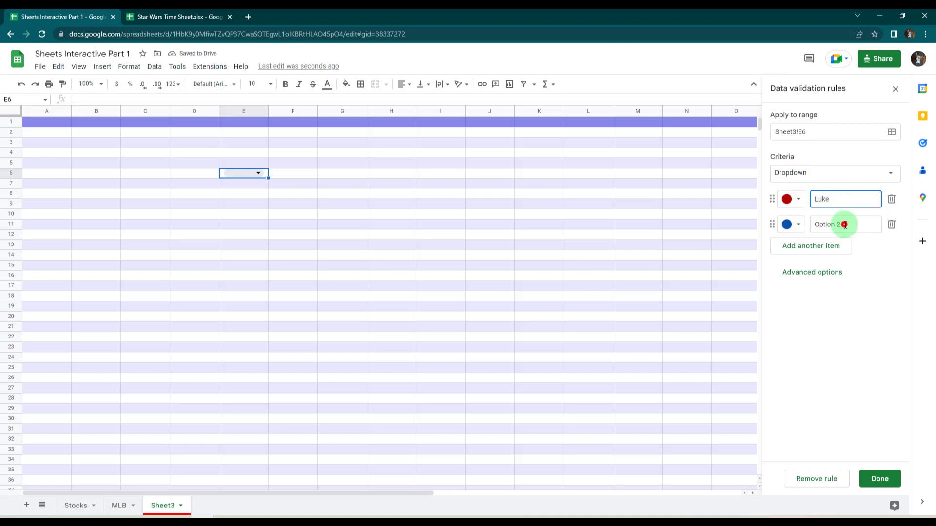
pyautogui.click(840, 224)
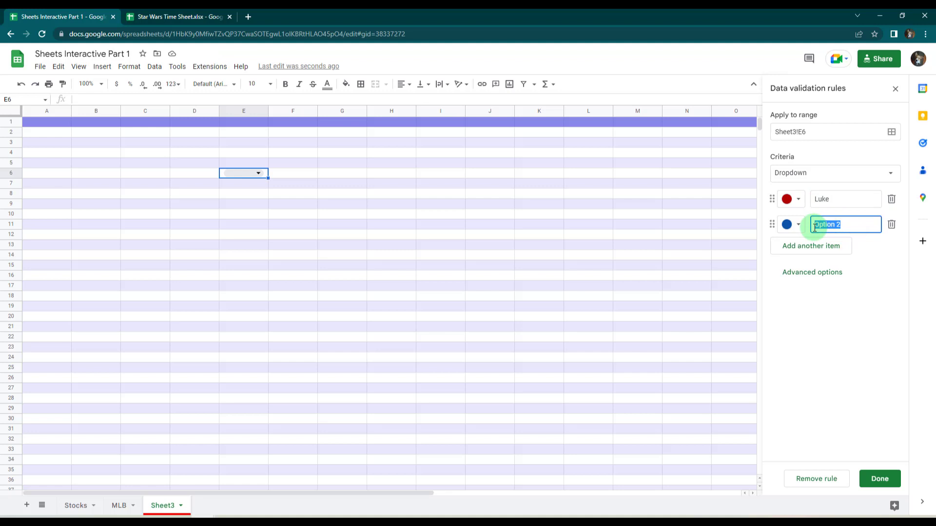
pyautogui.write('Leia')
pyautogui.click(870, 247)
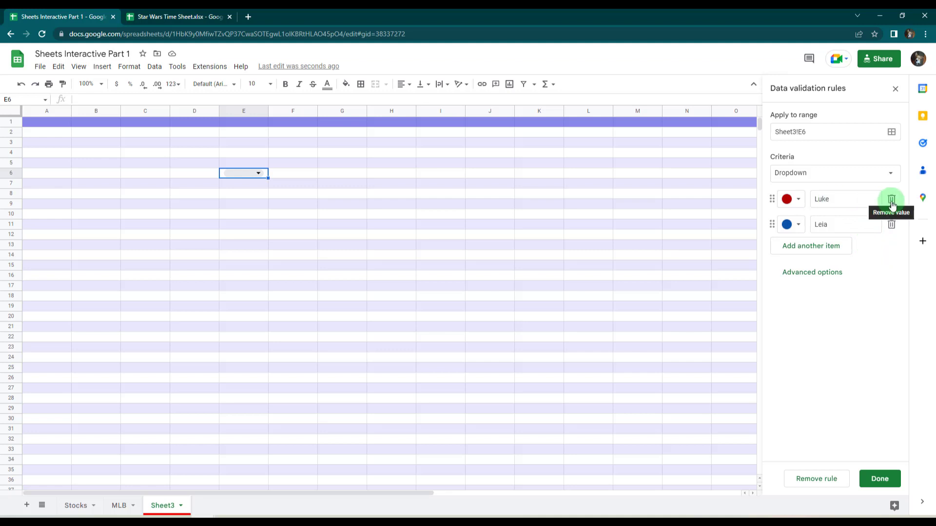
# Compare the Arrow and Plain text display styles for E6, save the rule with the Chip style, and view the cell's dropdown choices
pyautogui.click(829, 271)
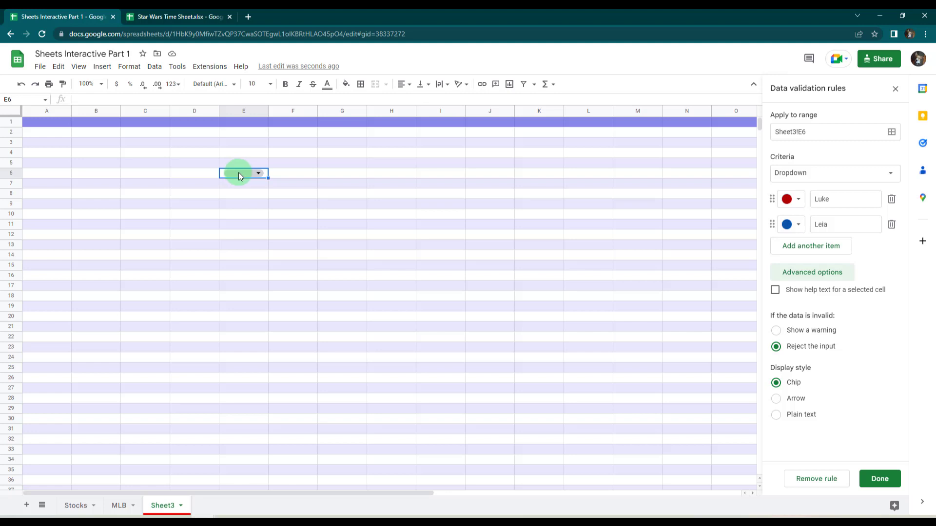
pyautogui.click(775, 398)
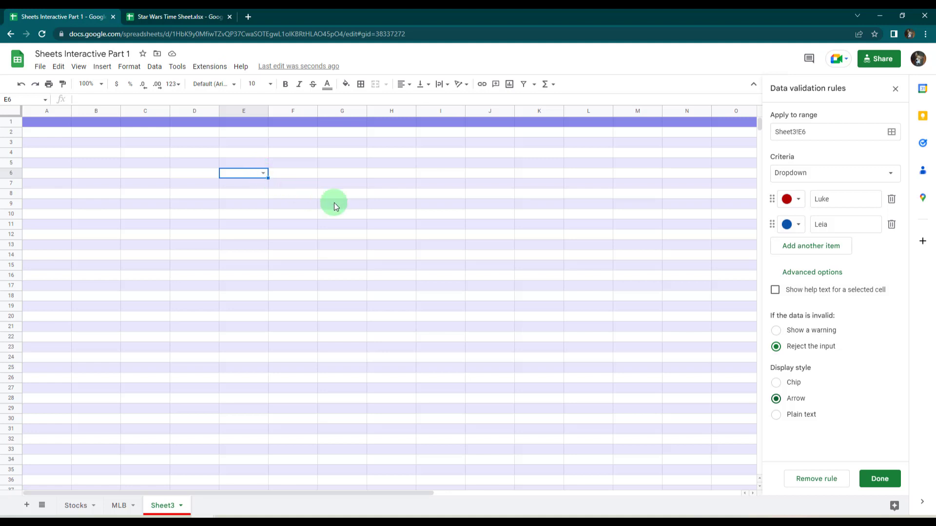
pyautogui.click(776, 415)
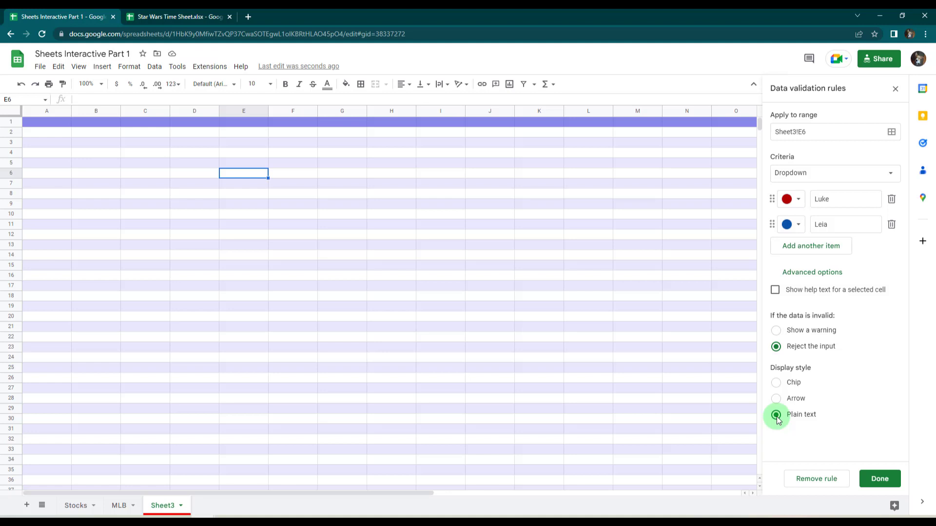
pyautogui.click(776, 383)
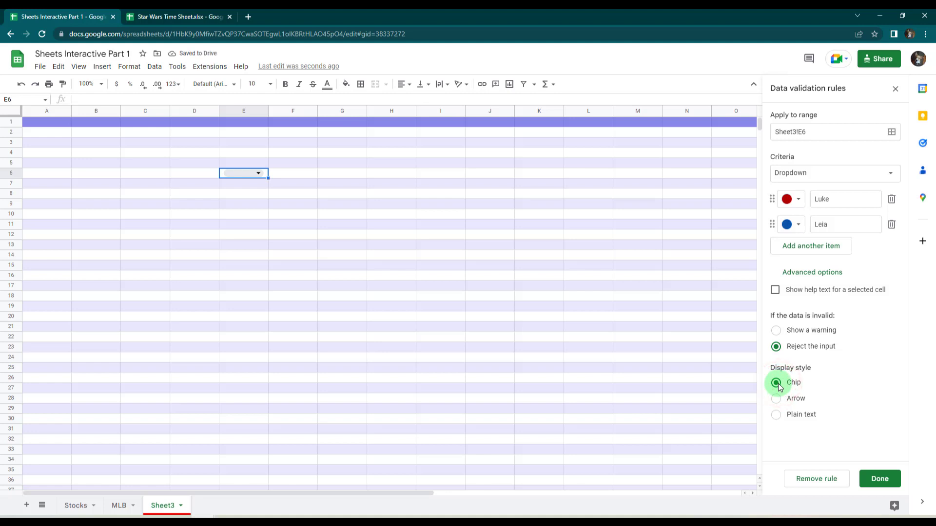
pyautogui.click(776, 398)
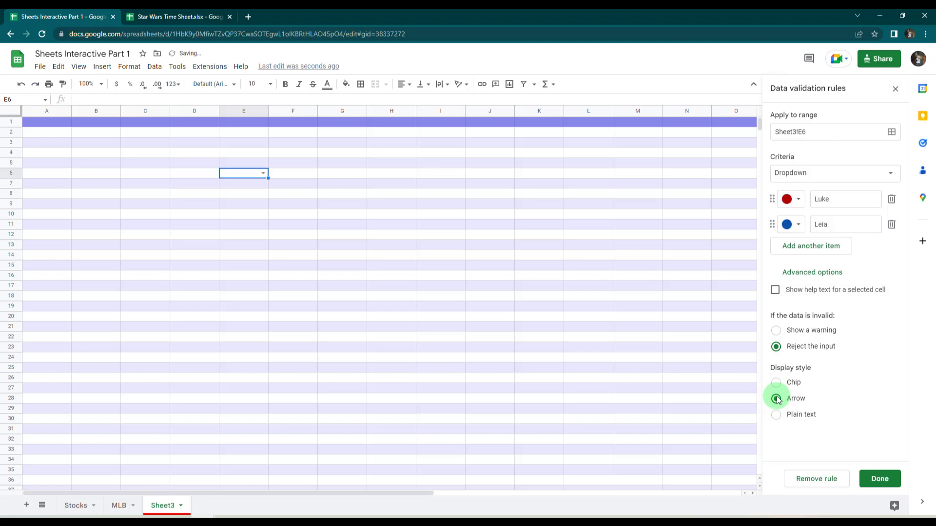
pyautogui.click(776, 383)
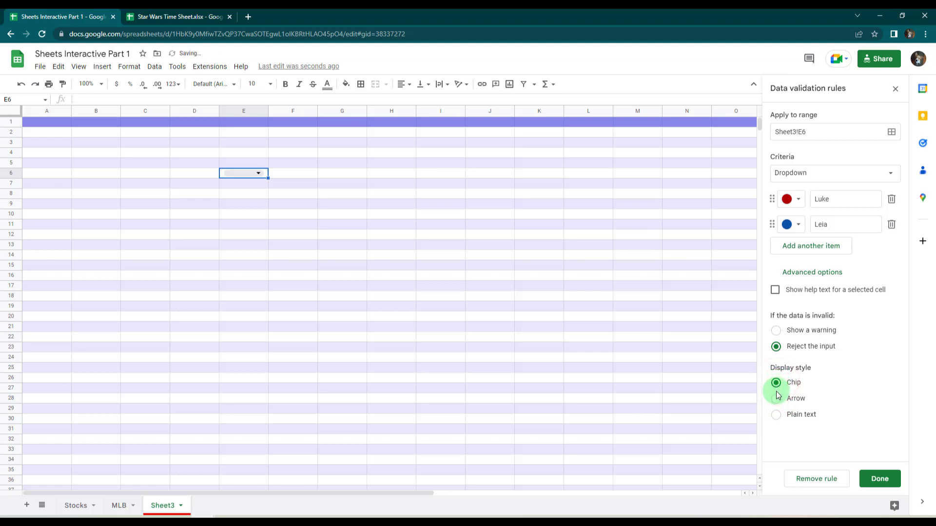
pyautogui.click(886, 478)
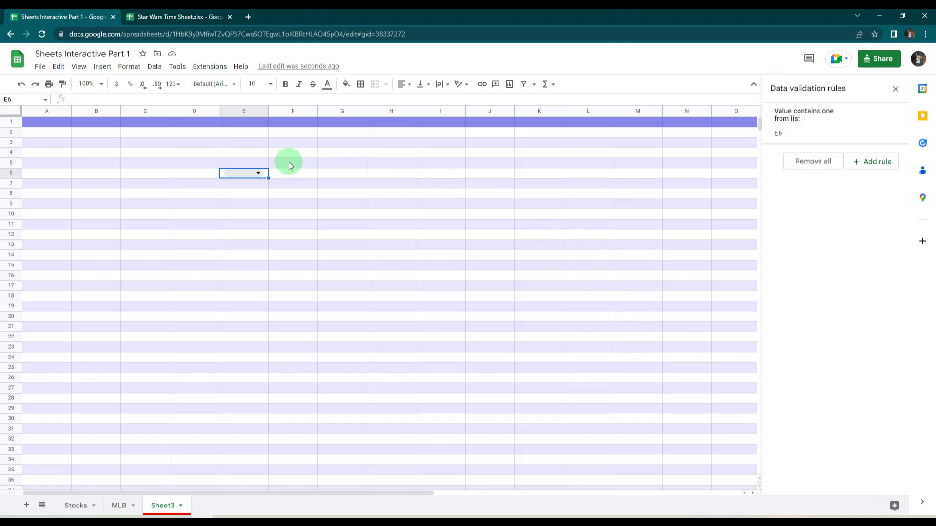
pyautogui.click(259, 173)
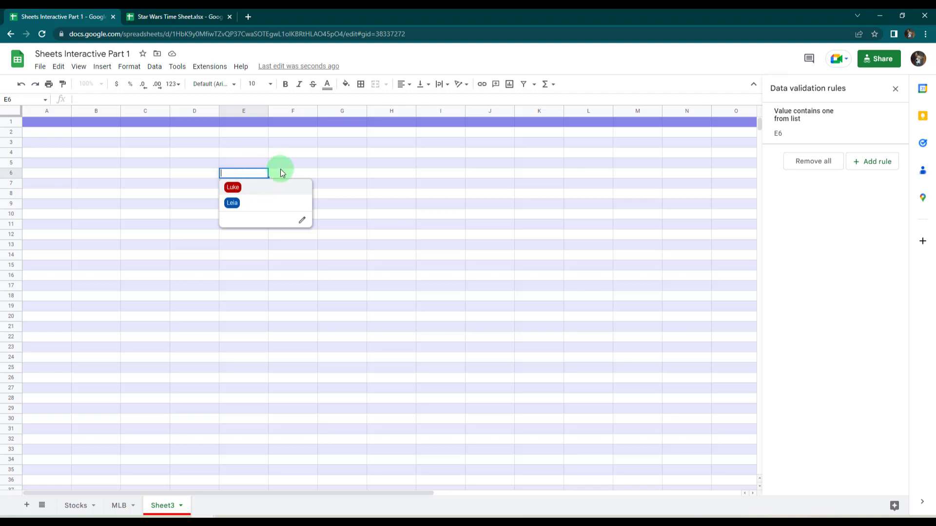
# Add a second dropdown rule to cell F6 with a light green first option and a light blue second option
pyautogui.click(281, 171)
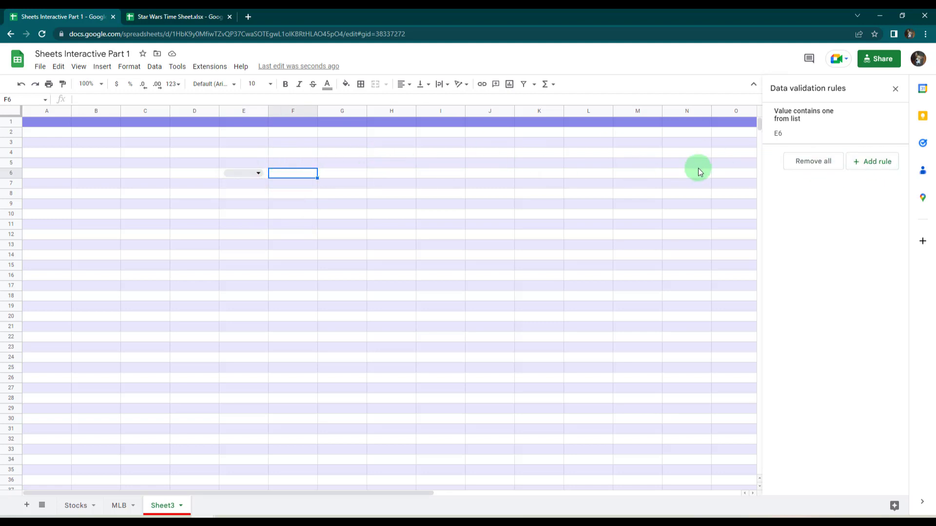
pyautogui.click(873, 161)
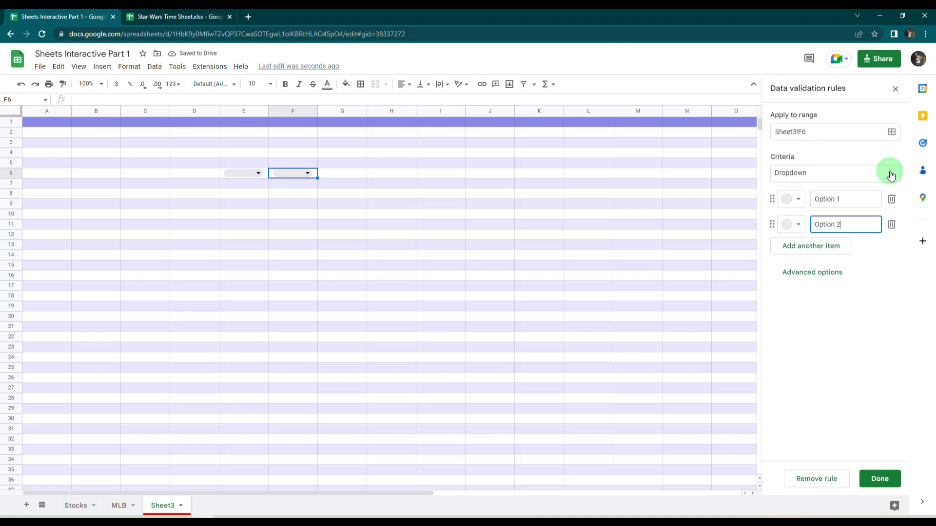
pyautogui.click(798, 200)
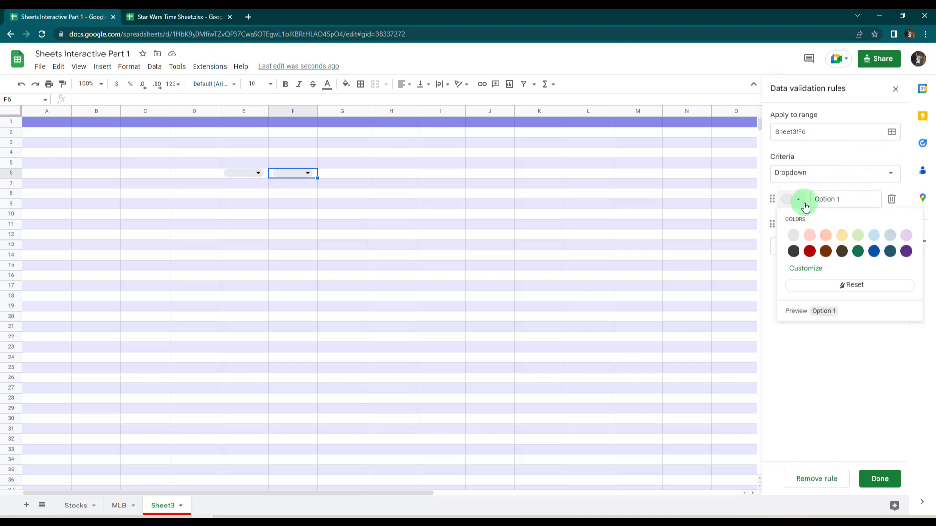
pyautogui.click(858, 235)
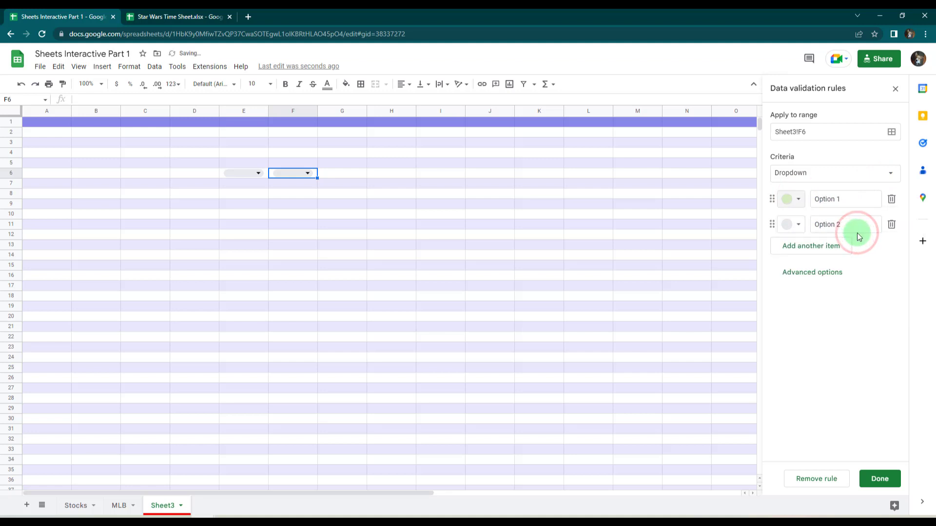
pyautogui.click(793, 229)
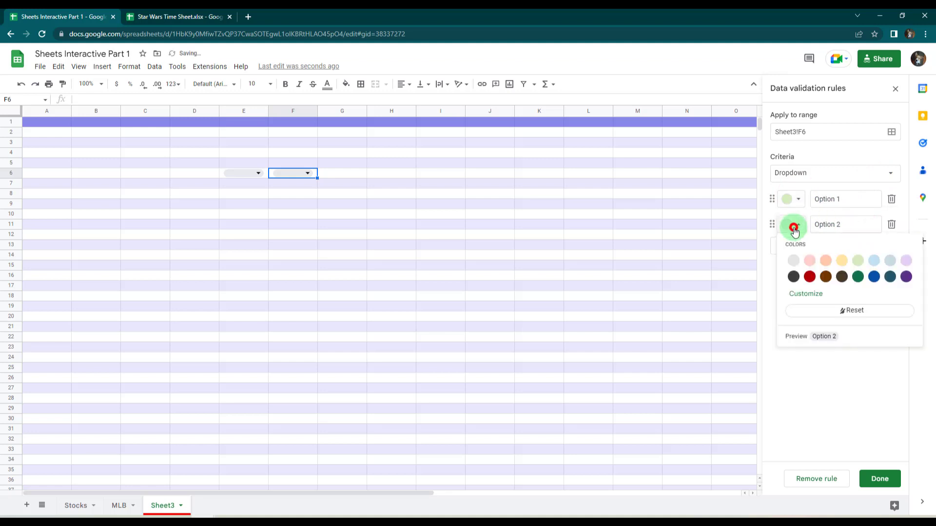
pyautogui.click(877, 264)
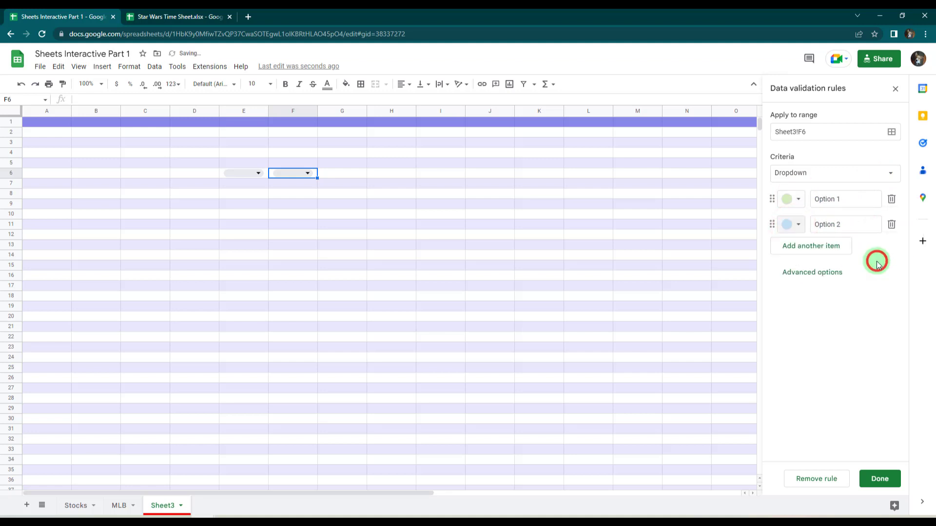
# Name the two dropdown options of the F6 rule Han and Yoda
pyautogui.click(861, 197)
pyautogui.moveTo(861, 198); pyautogui.dragTo(805, 202)
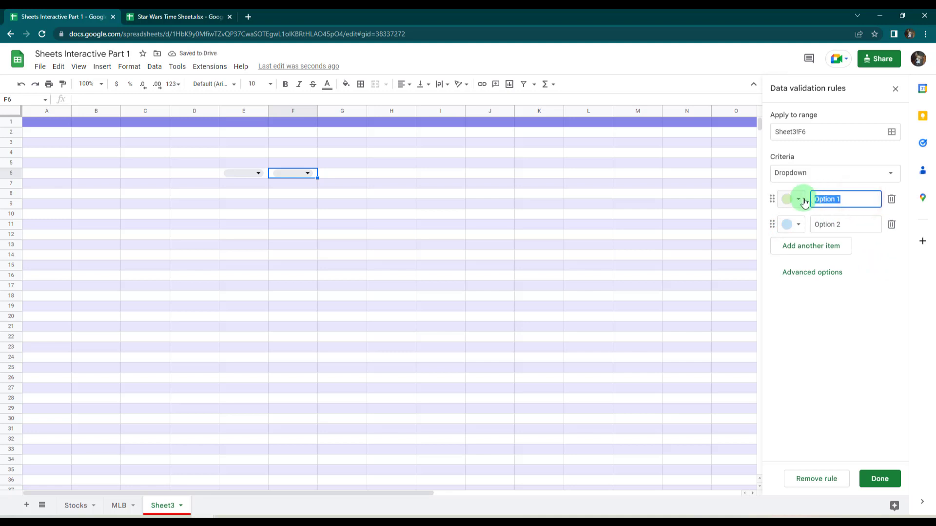
pyautogui.write('Han')
pyautogui.moveTo(848, 224); pyautogui.dragTo(812, 230)
pyautogui.write('Yoda')
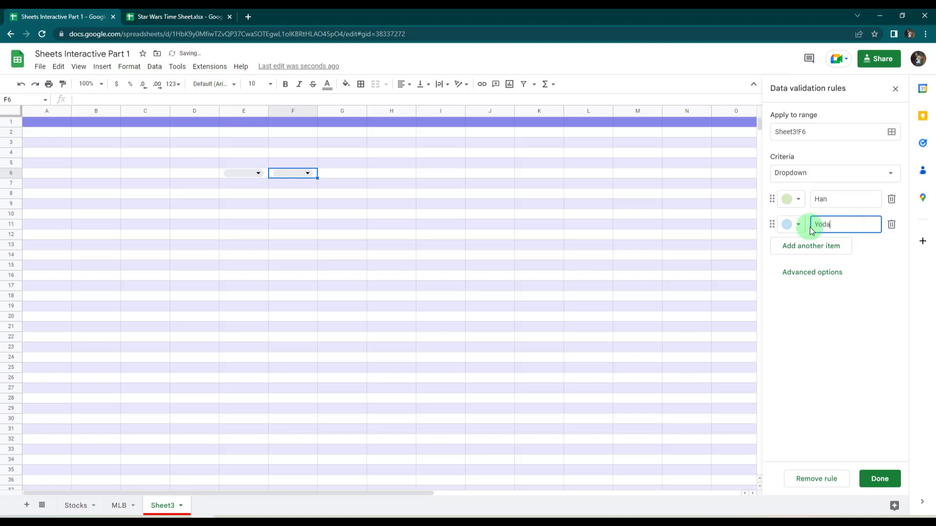
# Set the display style of the F6 dropdown to Arrow in the advanced options and save the rule
pyautogui.click(814, 272)
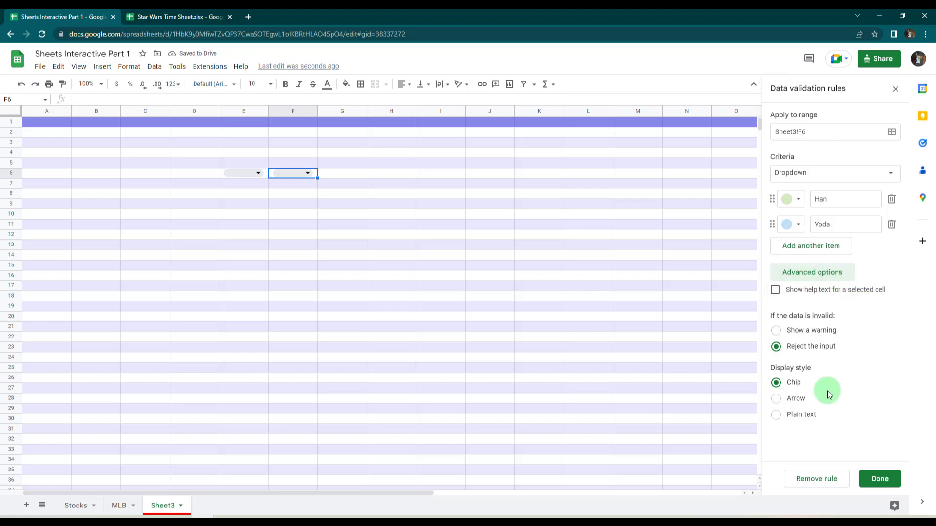
pyautogui.click(776, 399)
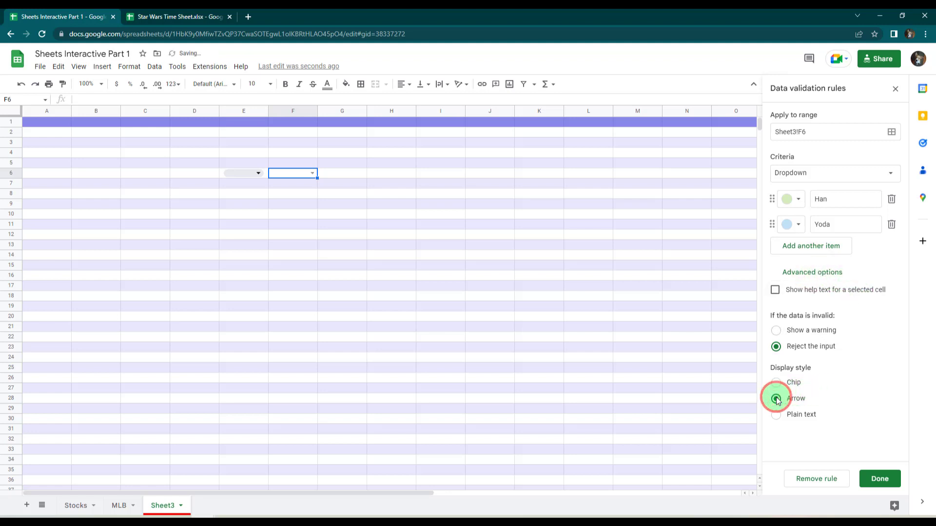
pyautogui.click(880, 478)
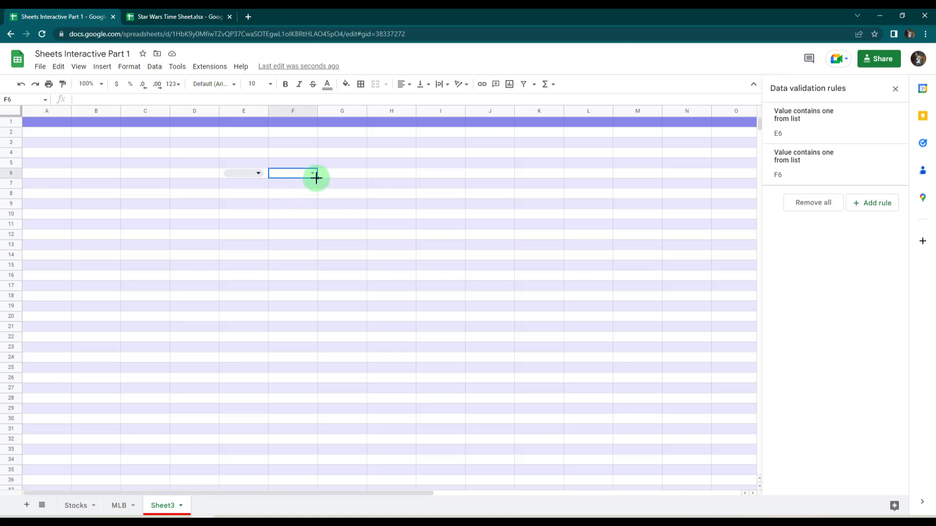
# Fill the F6 dropdown down to F21 and the E6 dropdown down to E21
pyautogui.moveTo(316, 178); pyautogui.dragTo(313, 324)
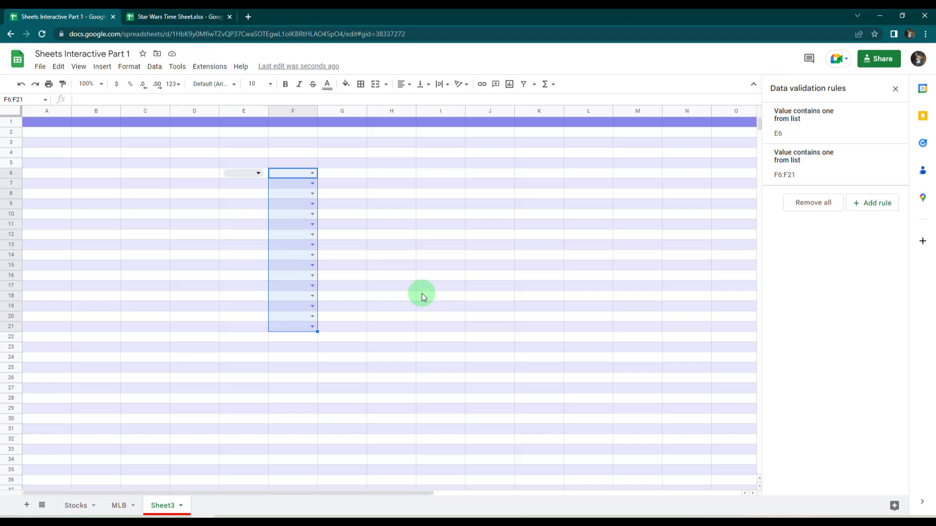
pyautogui.click(222, 177)
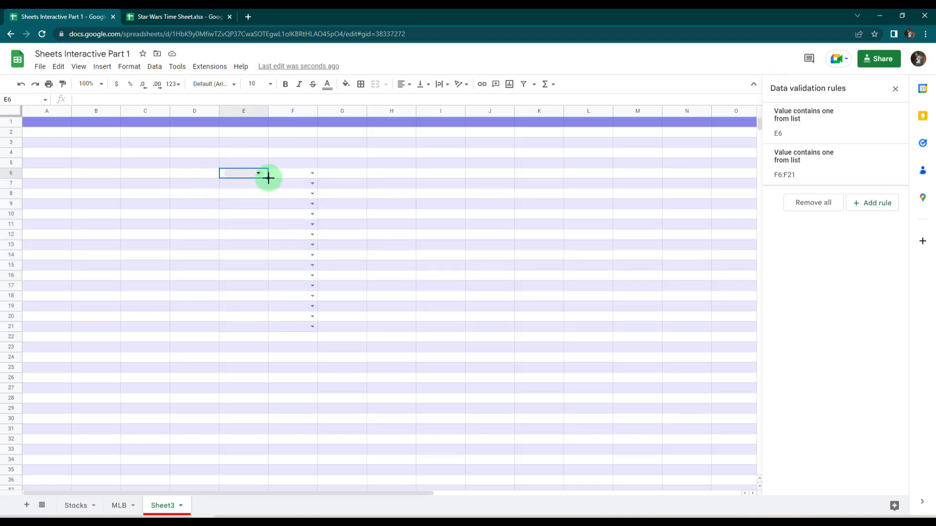
pyautogui.moveTo(270, 177); pyautogui.dragTo(261, 328)
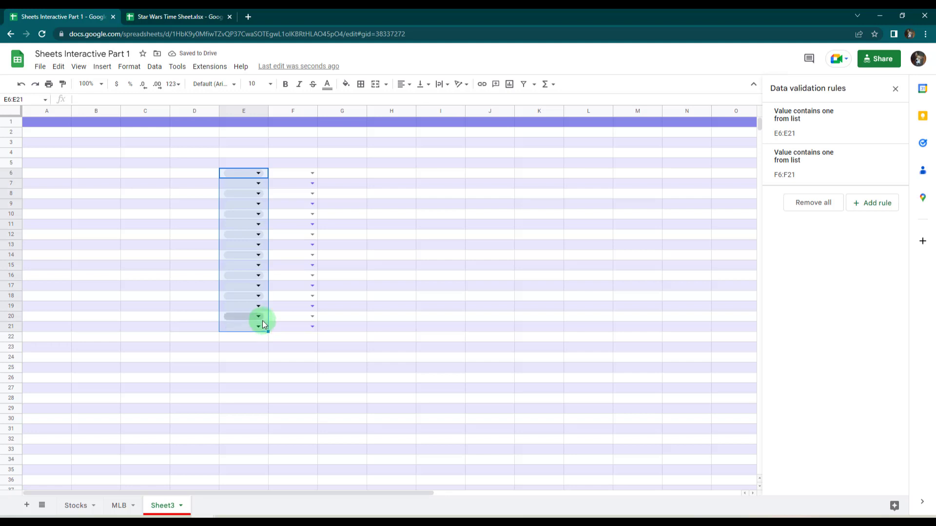
# Choose Luke in the E6 dropdown and Yoda in the F6 dropdown
pyautogui.click(259, 173)
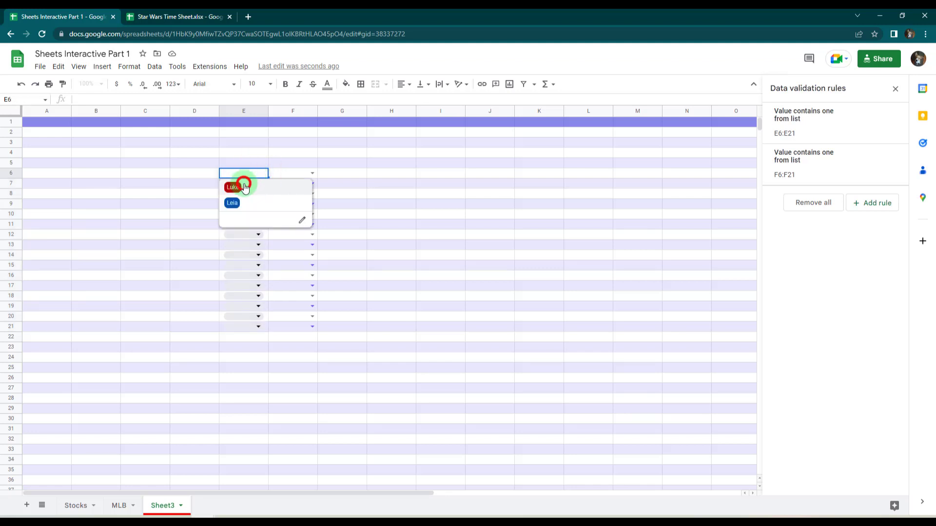
pyautogui.click(244, 187)
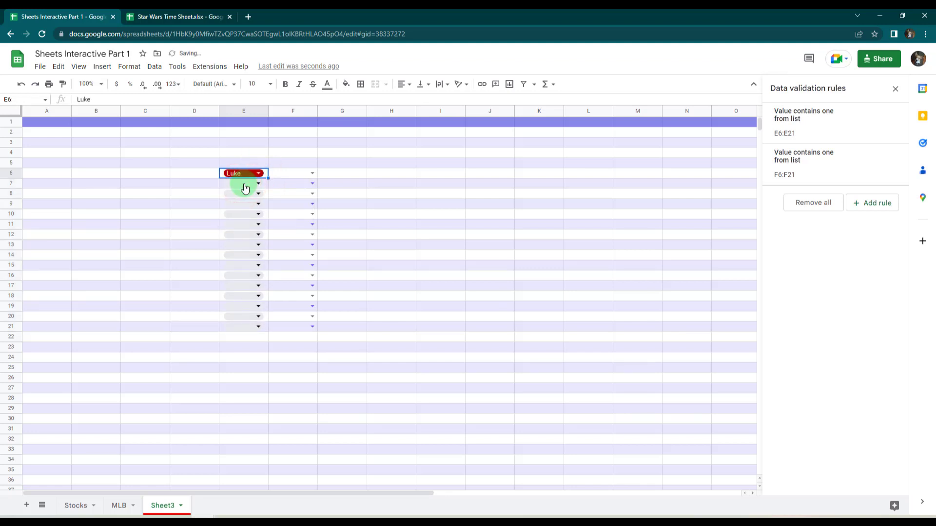
pyautogui.click(313, 175)
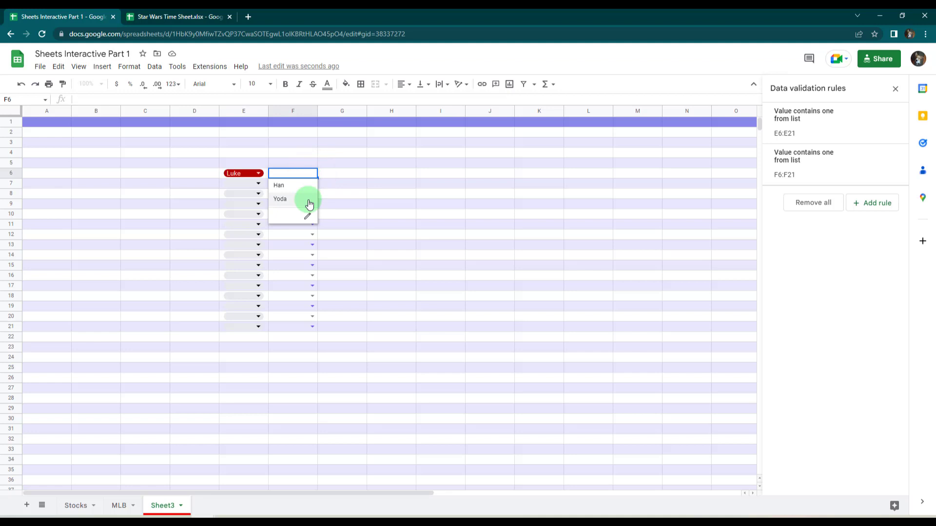
pyautogui.click(309, 200)
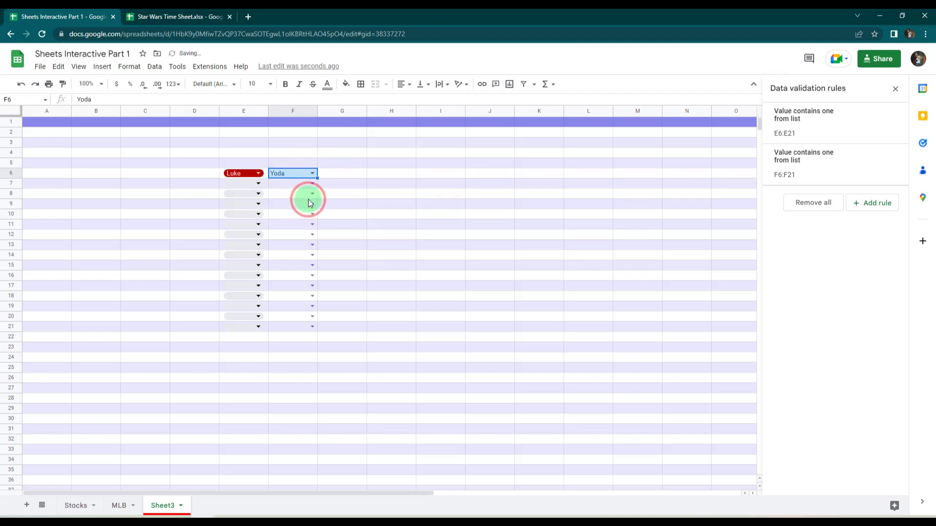
pyautogui.click(381, 193)
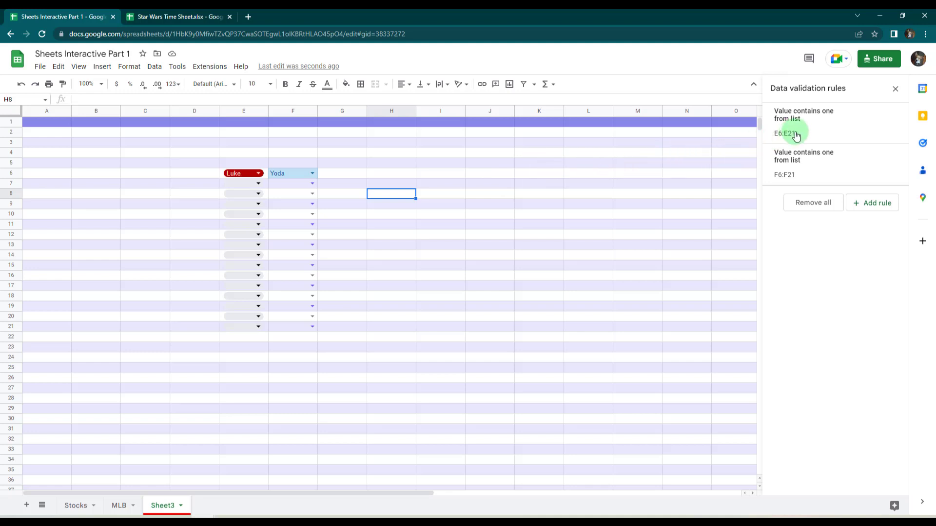
# Review the ranges of both data validation rules, inspect the settings of the E6:E21 rule, and close the rules without changes
pyautogui.moveTo(812, 129)
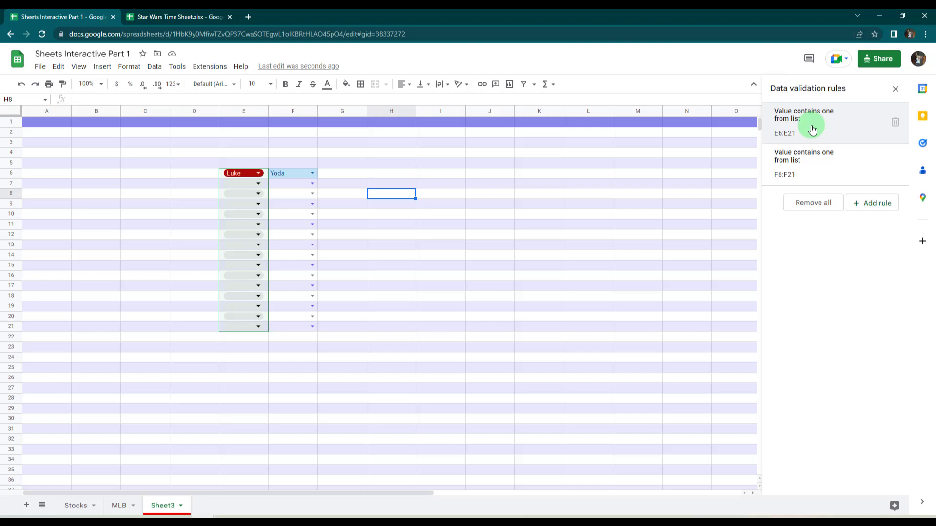
pyautogui.moveTo(813, 164)
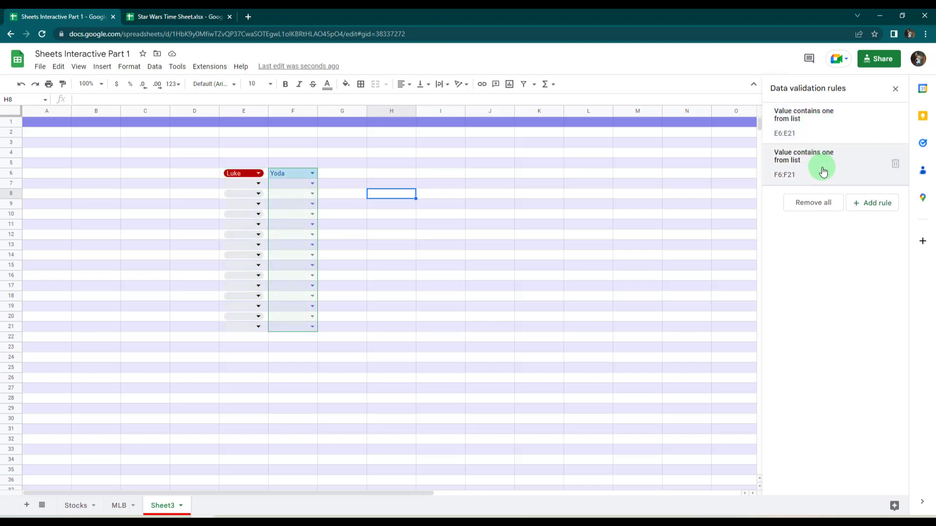
pyautogui.moveTo(869, 136)
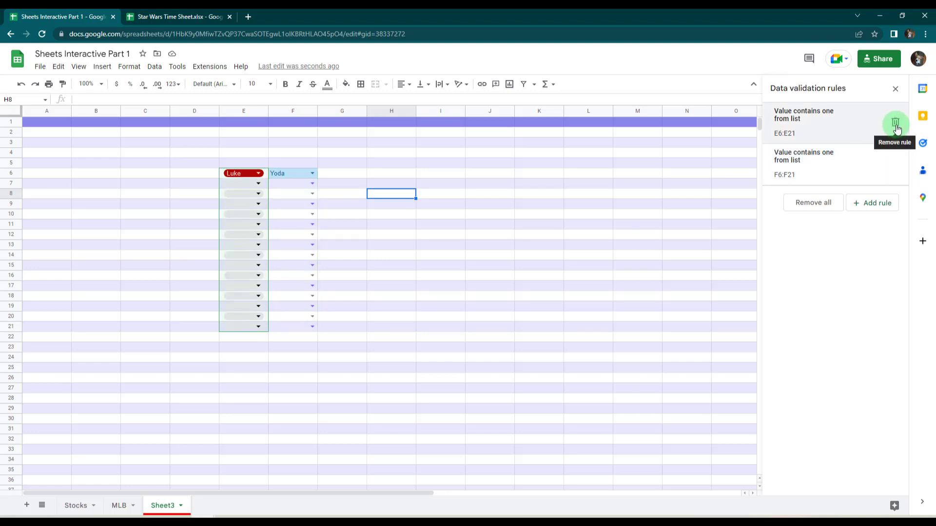
pyautogui.click(800, 120)
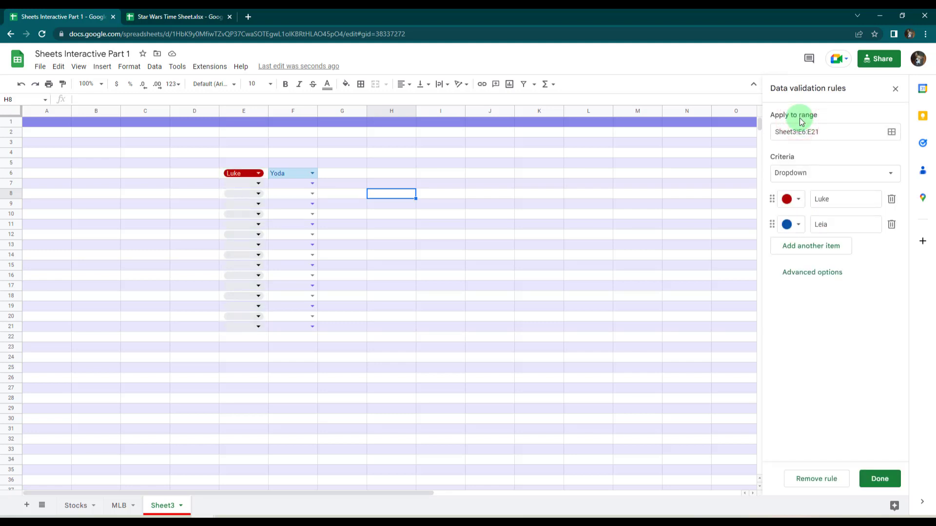
pyautogui.click(803, 134)
pyautogui.click(824, 126)
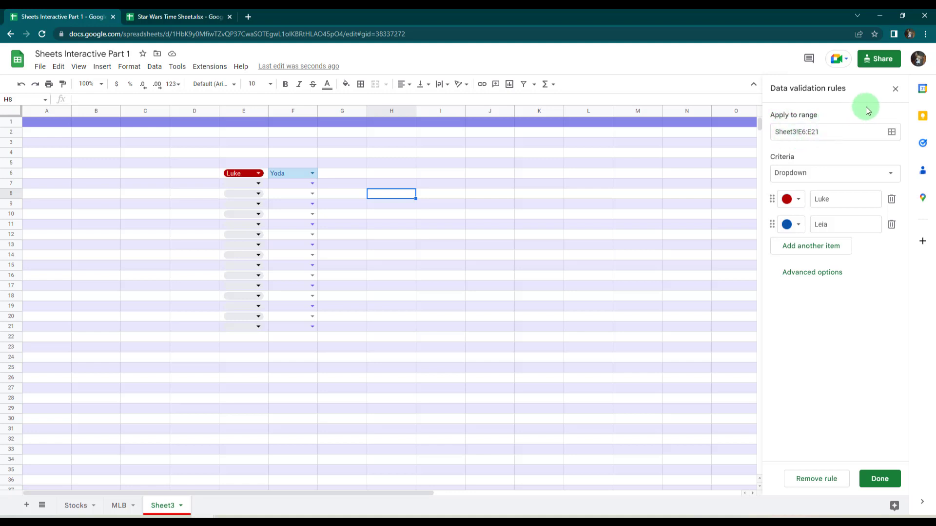
pyautogui.click(895, 91)
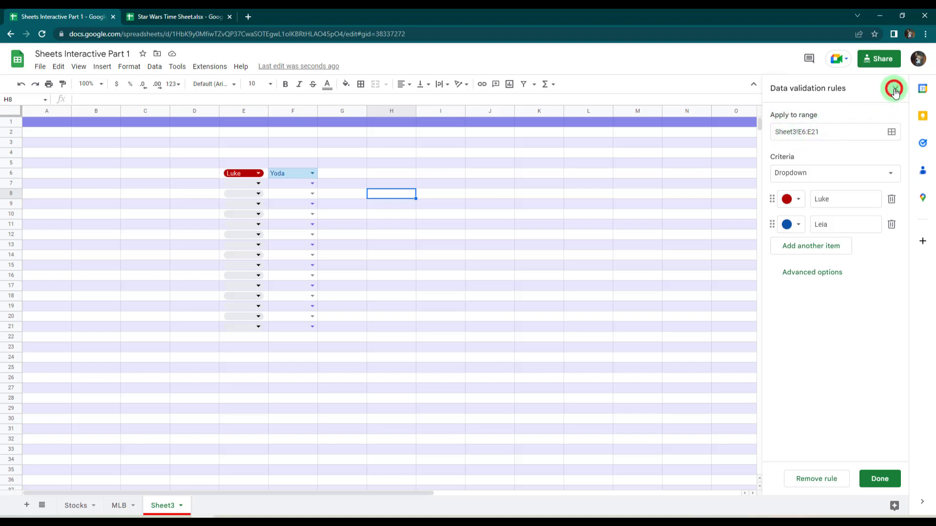
pyautogui.click(895, 90)
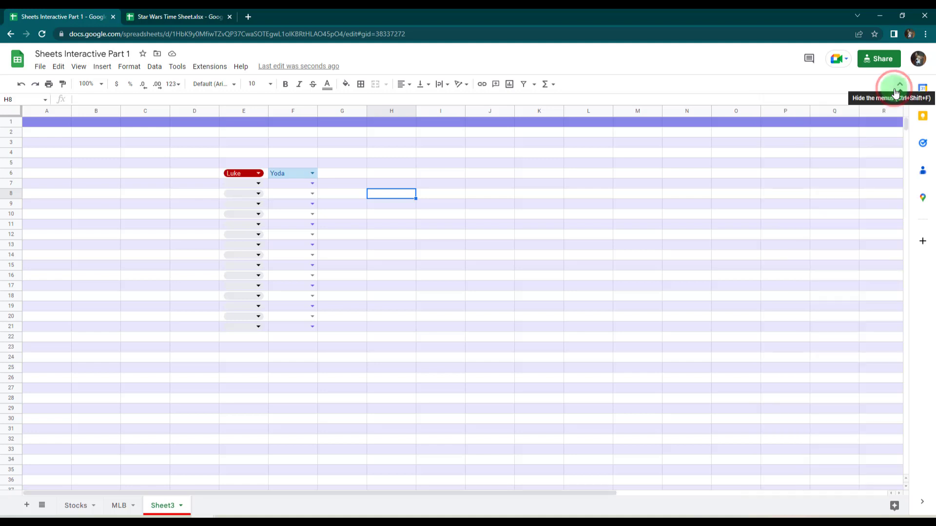
# Insert checkboxes into cells H6 to H21
pyautogui.click(407, 175)
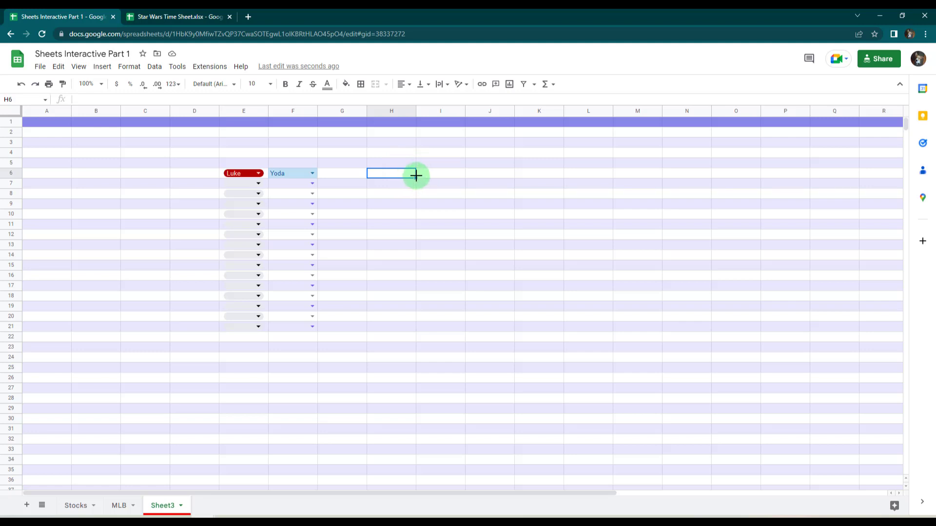
pyautogui.moveTo(409, 178); pyautogui.dragTo(402, 323)
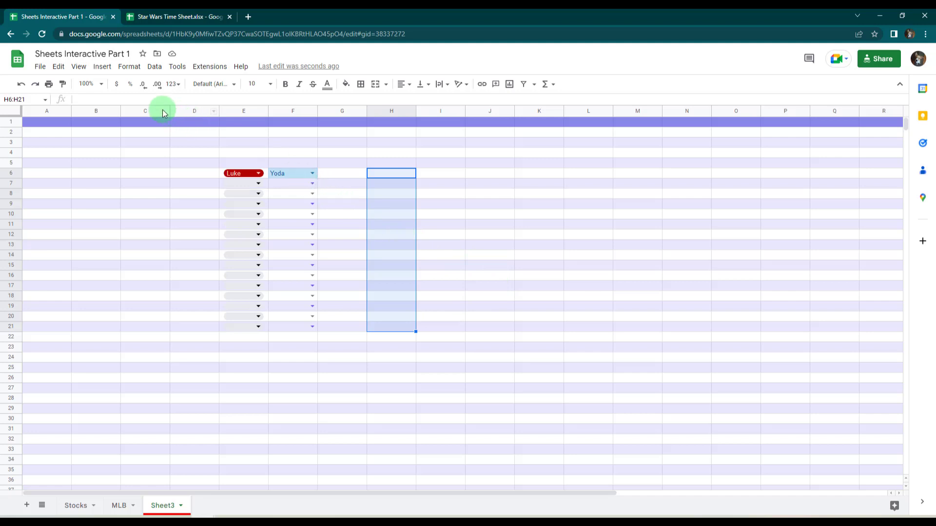
pyautogui.click(95, 72)
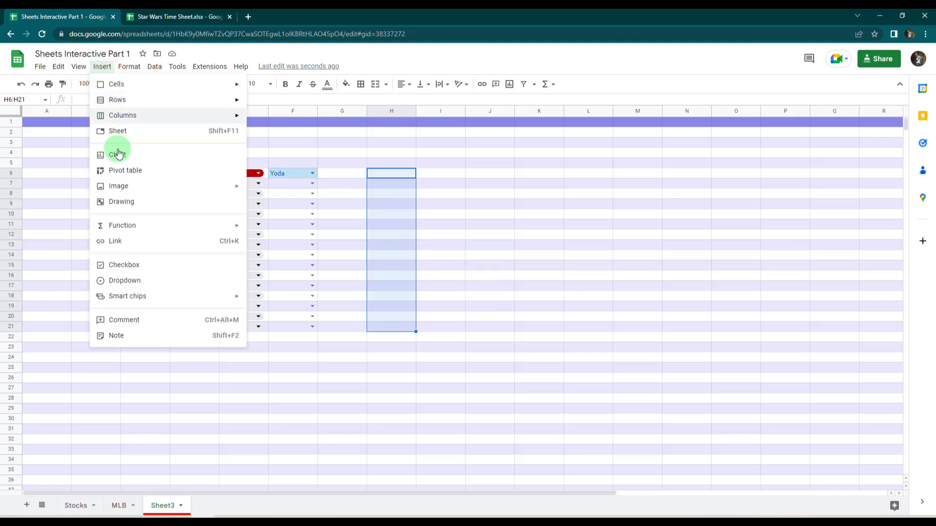
pyautogui.click(125, 265)
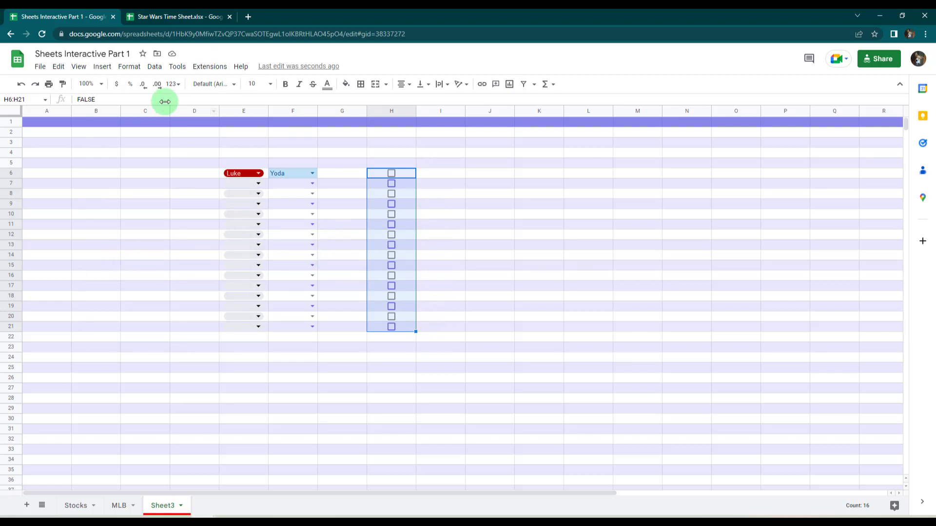
pyautogui.click(149, 69)
pyautogui.click(103, 68)
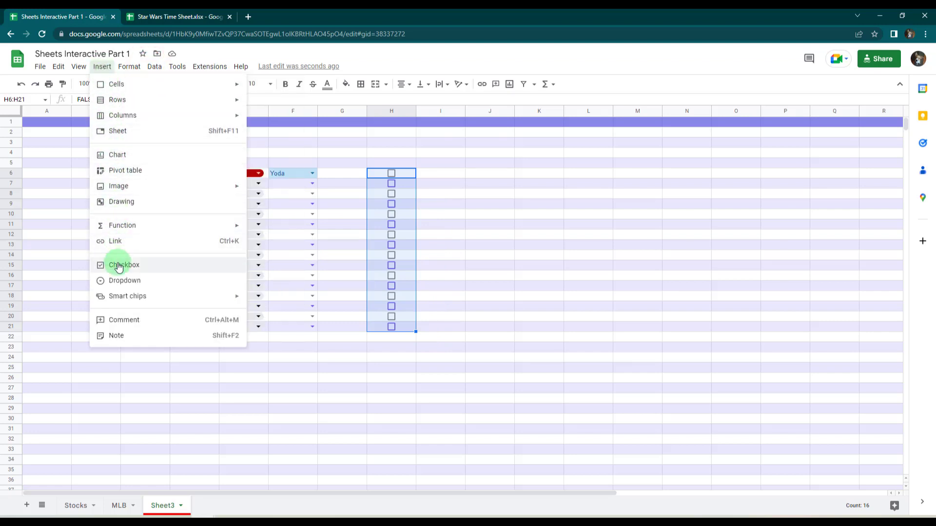
# Insert a people smart chip for the first suggested contact in cell J6 using the @ shortcut
pyautogui.click(442, 175)
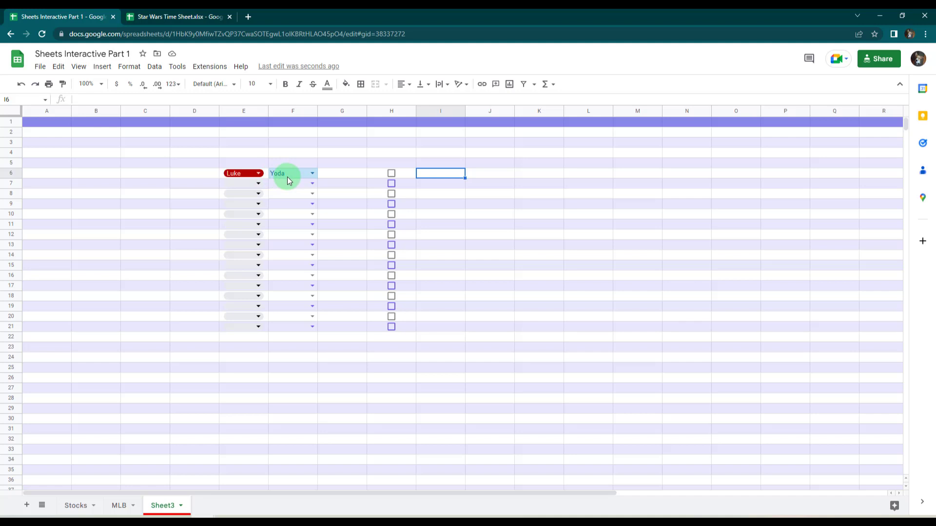
pyautogui.click(99, 69)
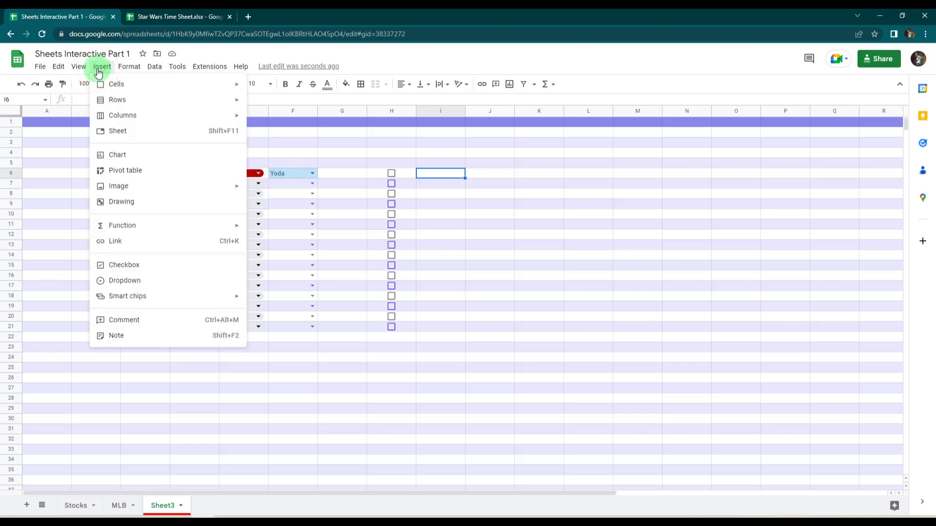
pyautogui.click(478, 170)
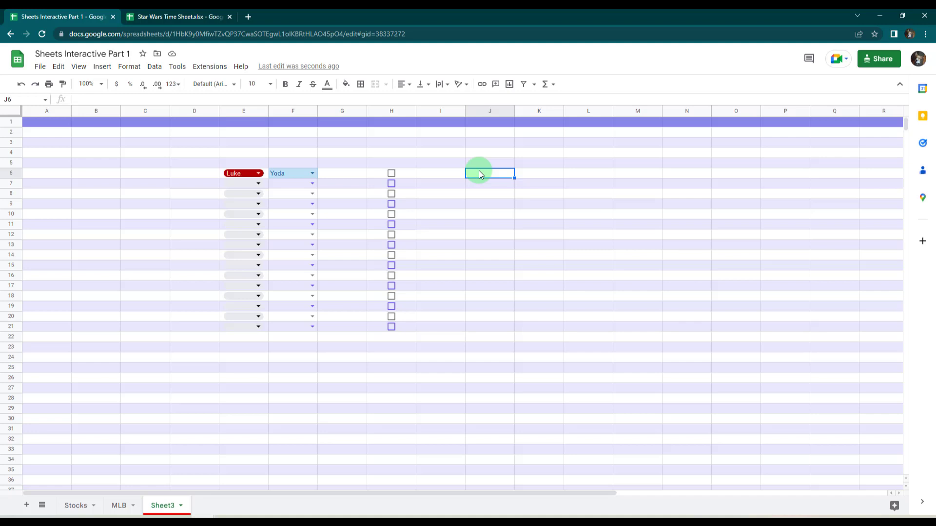
pyautogui.write('@')
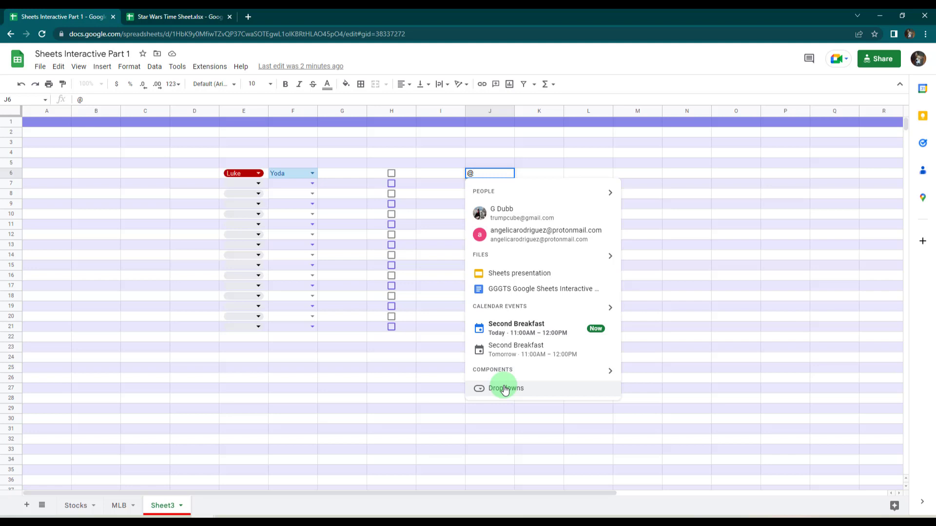
pyautogui.click(519, 214)
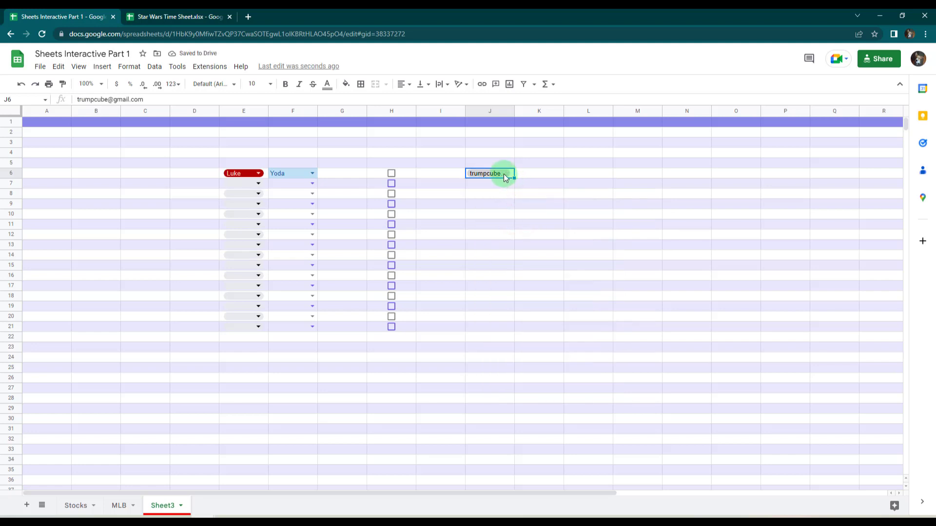
pyautogui.moveTo(504, 174)
# Insert a file smart chip for the GGGTS Google Sheets Interactive Pt 1 Syllabus document in cell K6 with @
pyautogui.click(549, 176)
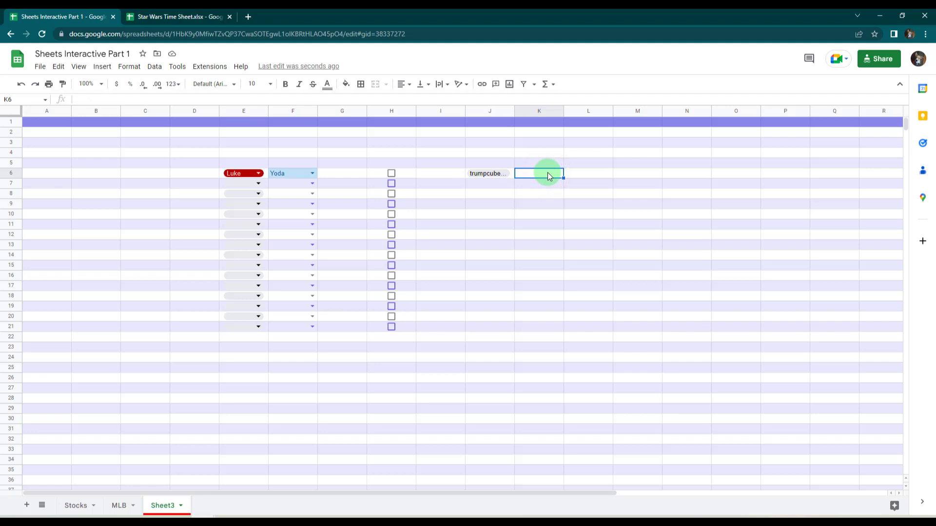
pyautogui.write('@')
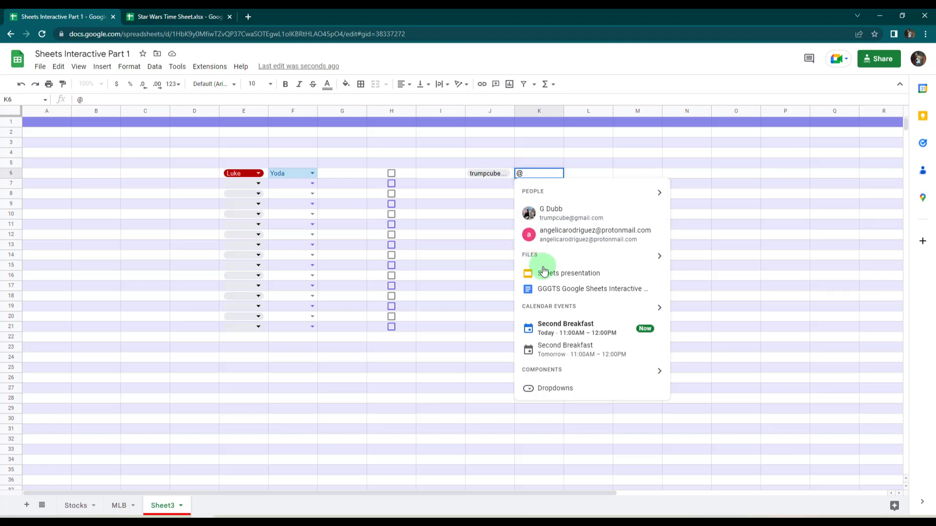
pyautogui.click(543, 289)
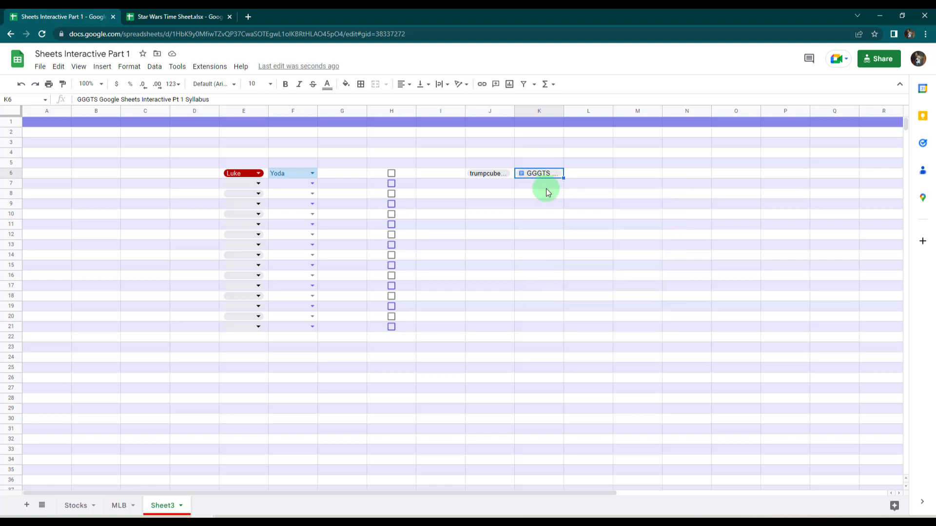
# Insert a calendar event smart chip for tomorrow's Second Breakfast in cell L6 with @ and preview its event details
pyautogui.click(591, 176)
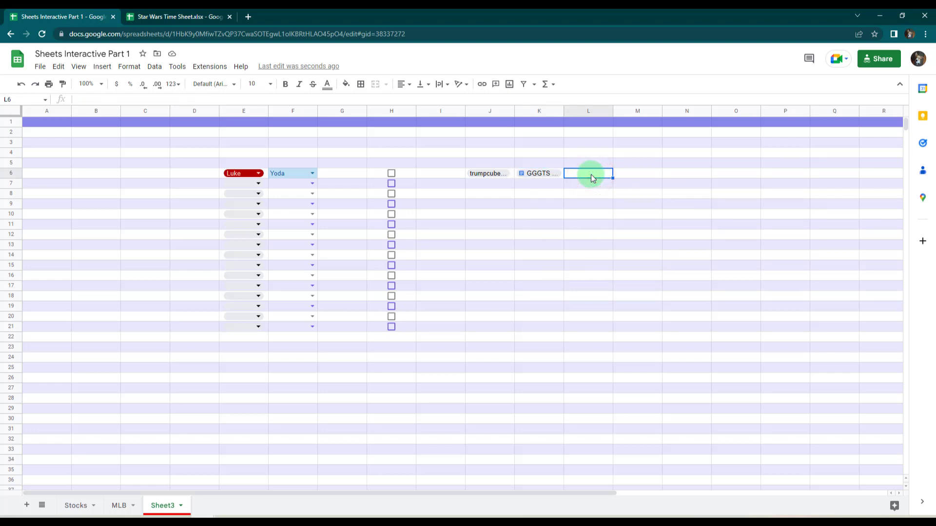
pyautogui.write('@')
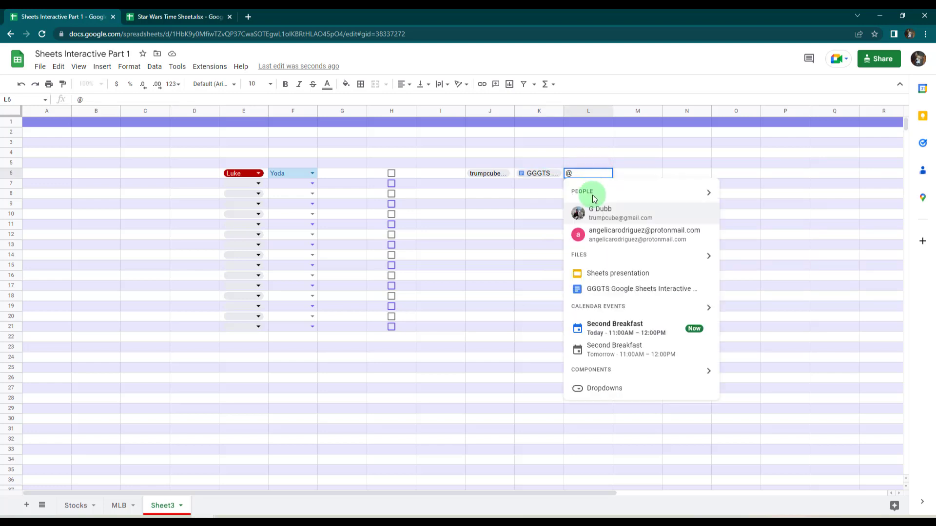
pyautogui.click(604, 349)
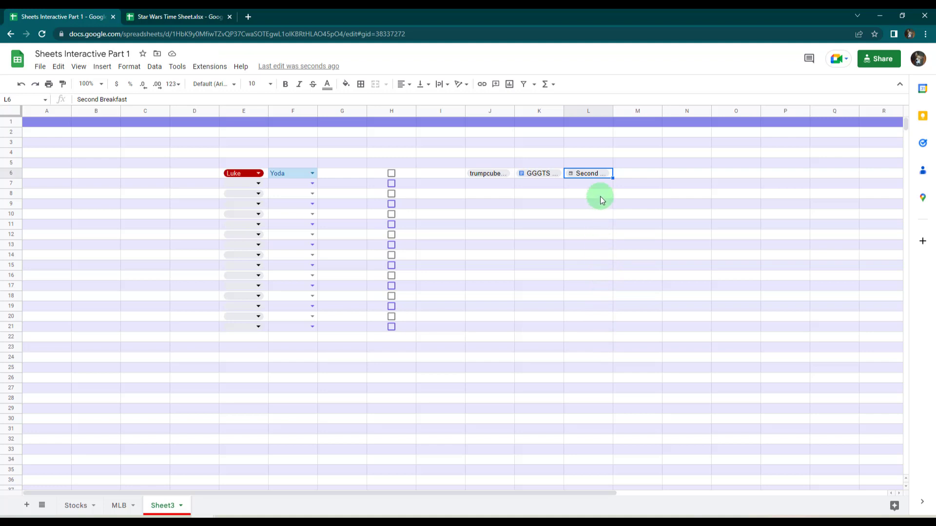
pyautogui.moveTo(600, 177)
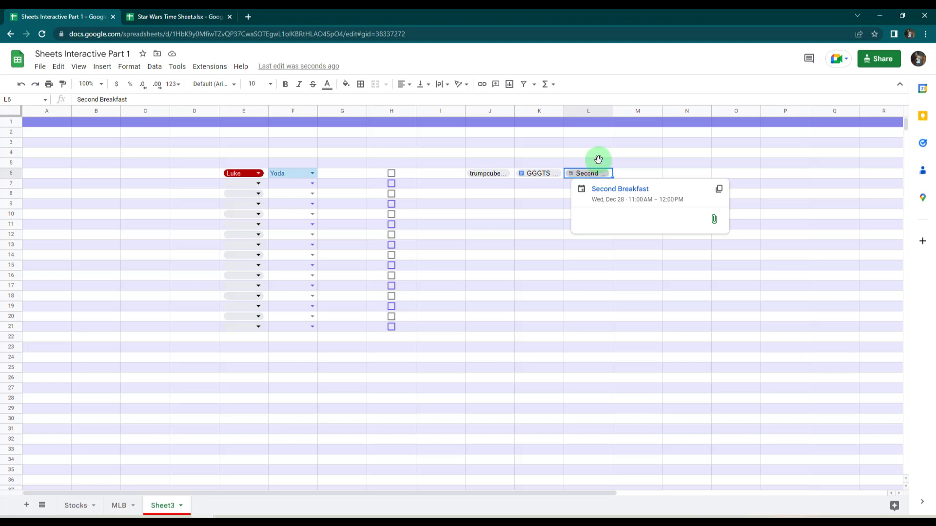
pyautogui.click(600, 70)
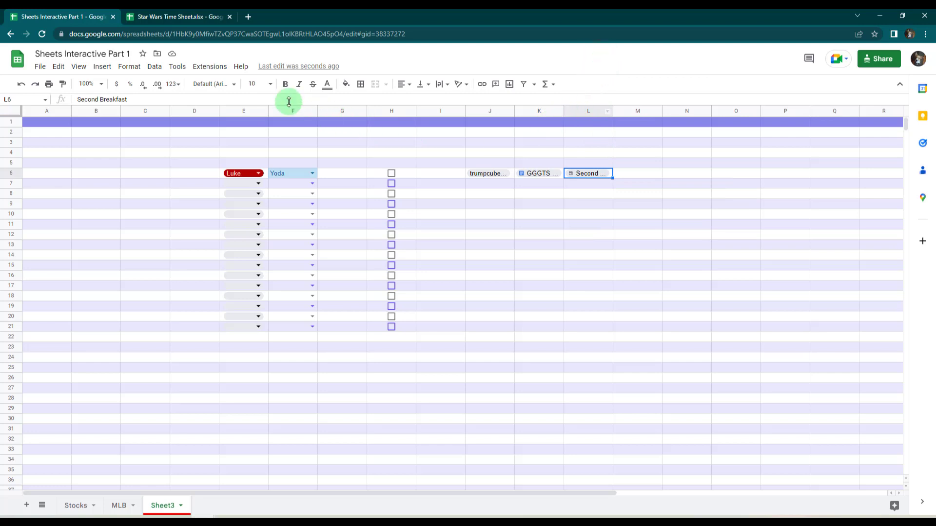
# View the smart chip types that can be inserted
pyautogui.click(110, 71)
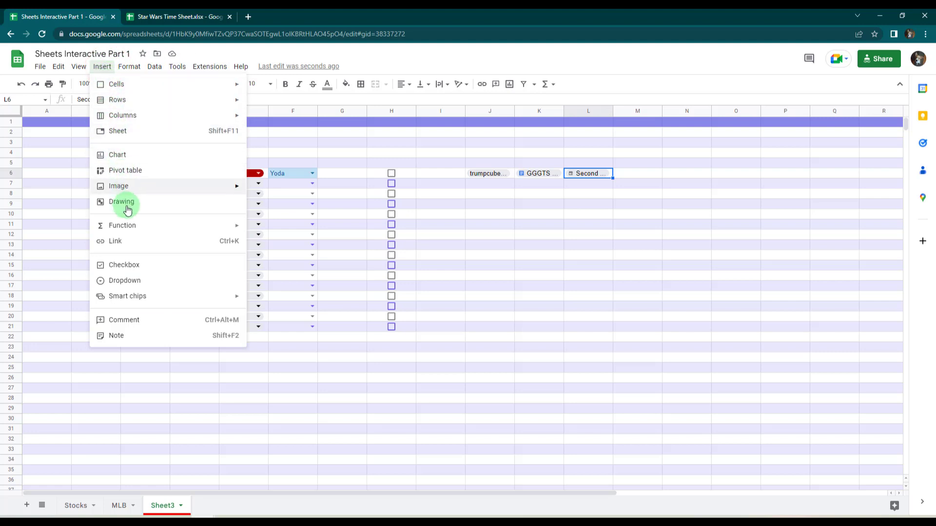
pyautogui.moveTo(144, 299)
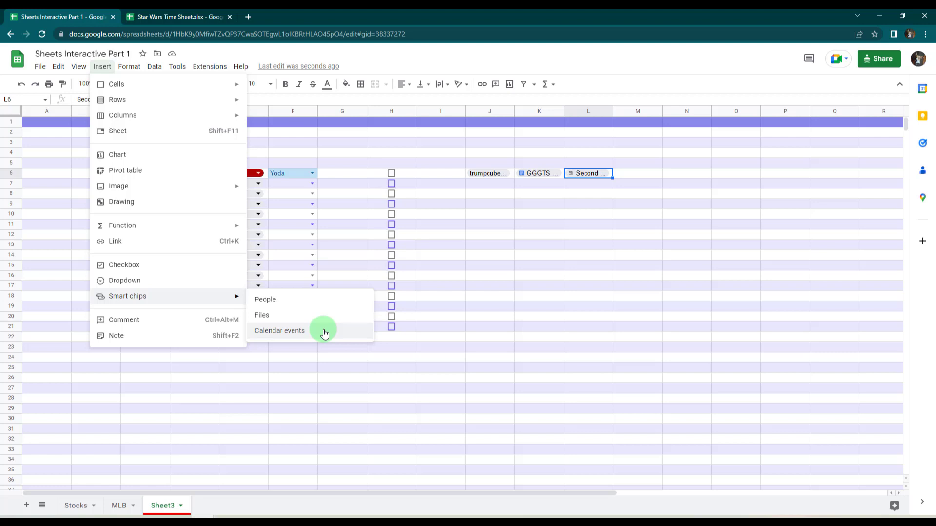
# Switch full-screen view on and off, and hide the menus and show them again
pyautogui.click(539, 236)
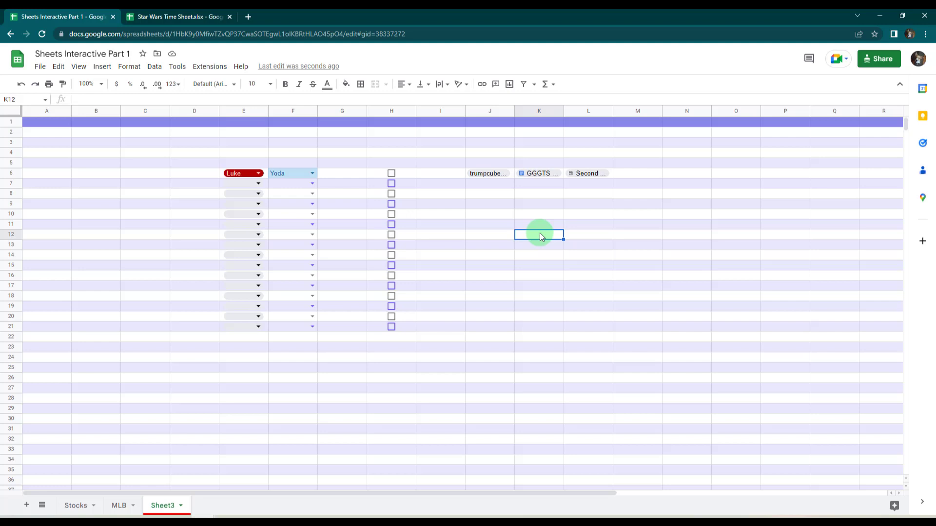
pyautogui.press('F11')
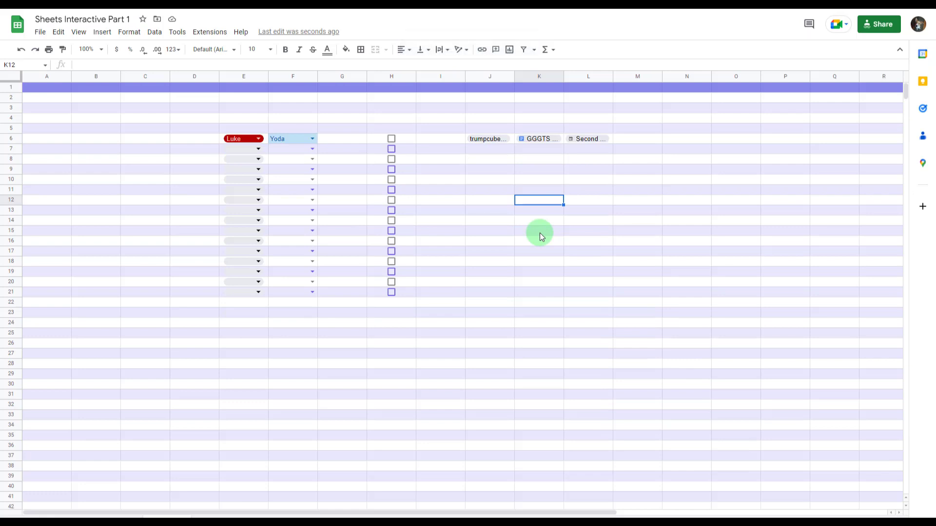
pyautogui.press('F11')
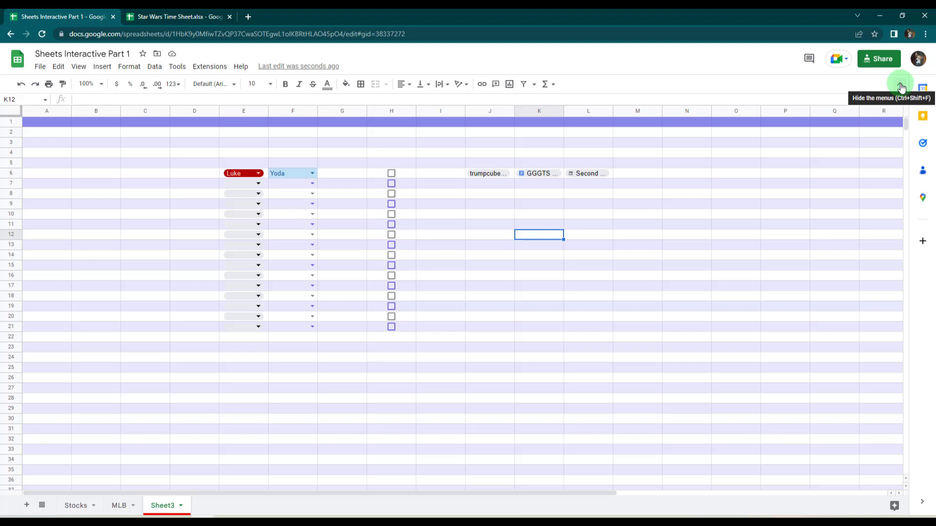
pyautogui.click(901, 86)
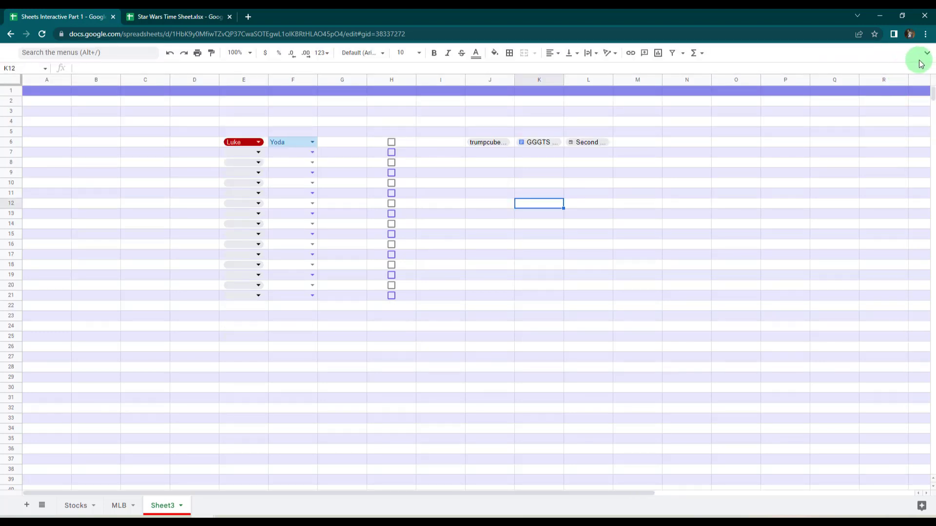
pyautogui.click(927, 56)
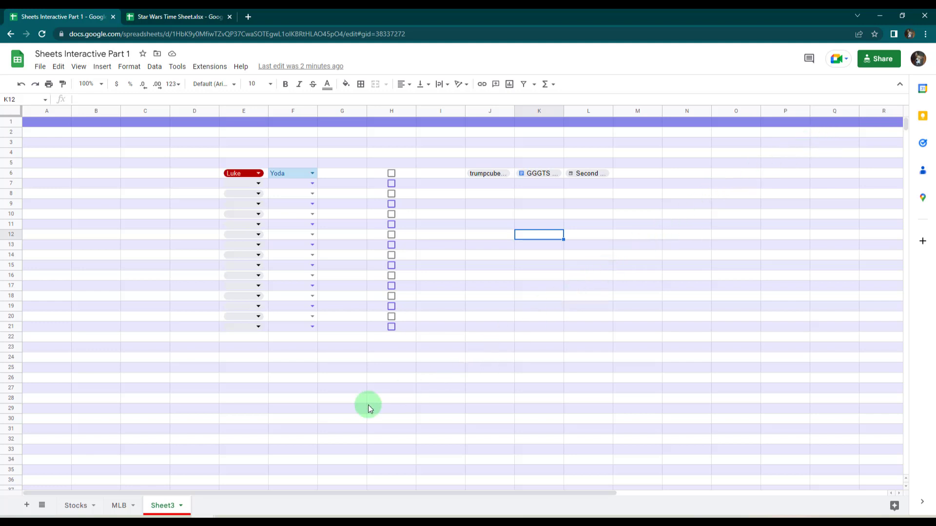
# On the MLB sheet, fit the width of the NAME column to its contents
pyautogui.click(118, 507)
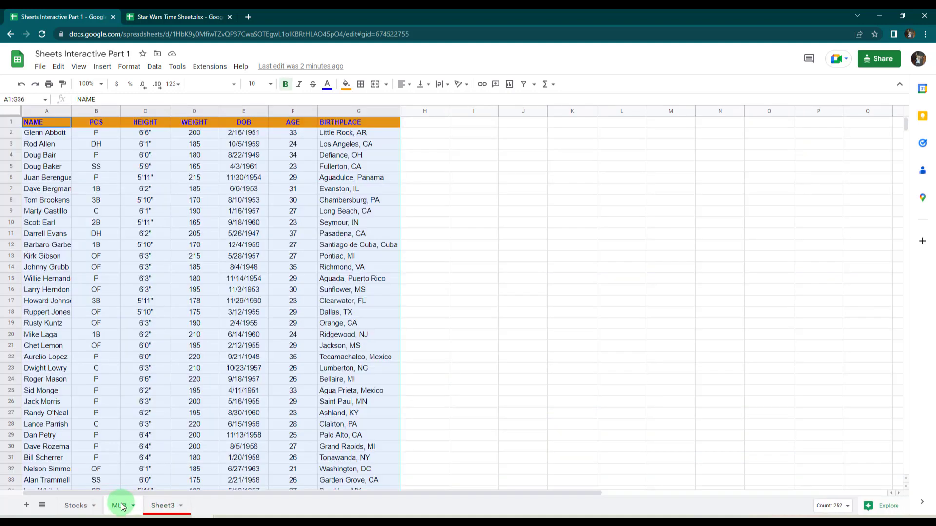
pyautogui.click(472, 401)
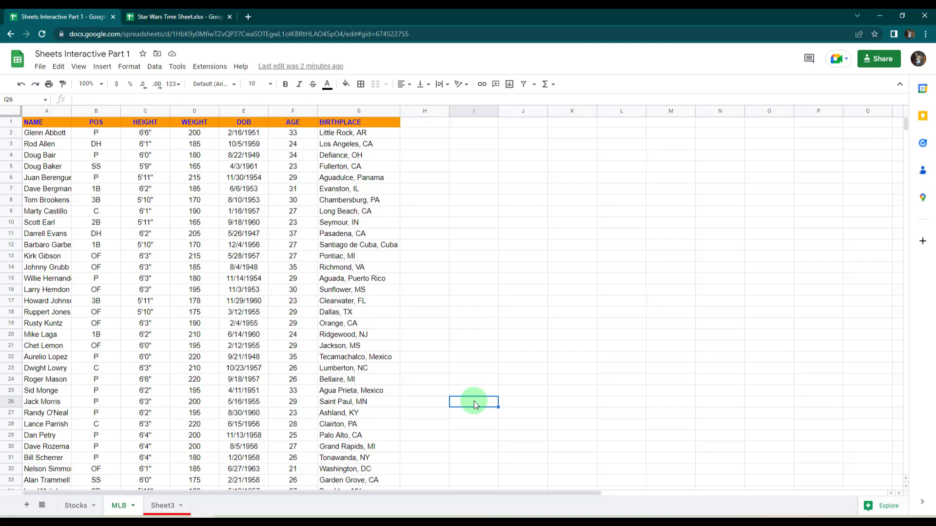
pyautogui.doubleClick(71, 110)
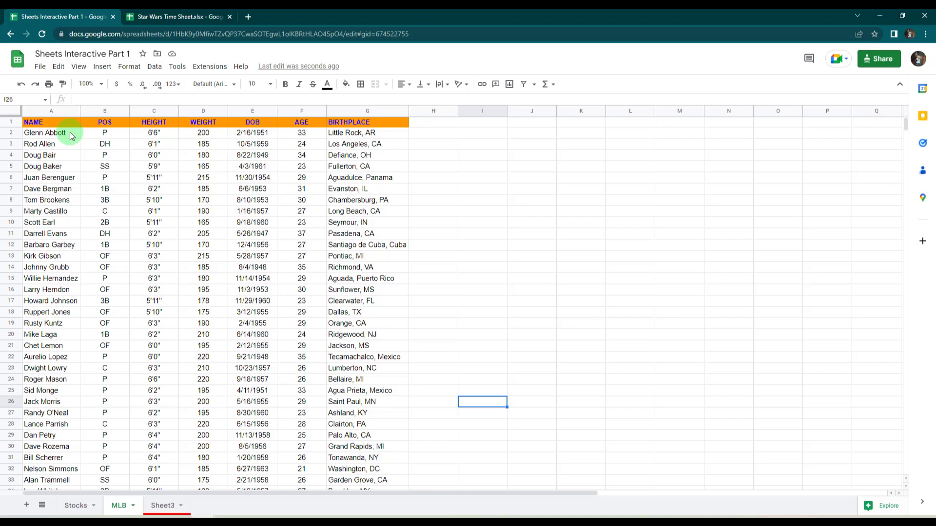
# Split the player names in A2:A36 into separate columns using Space as the separator
pyautogui.click(70, 133)
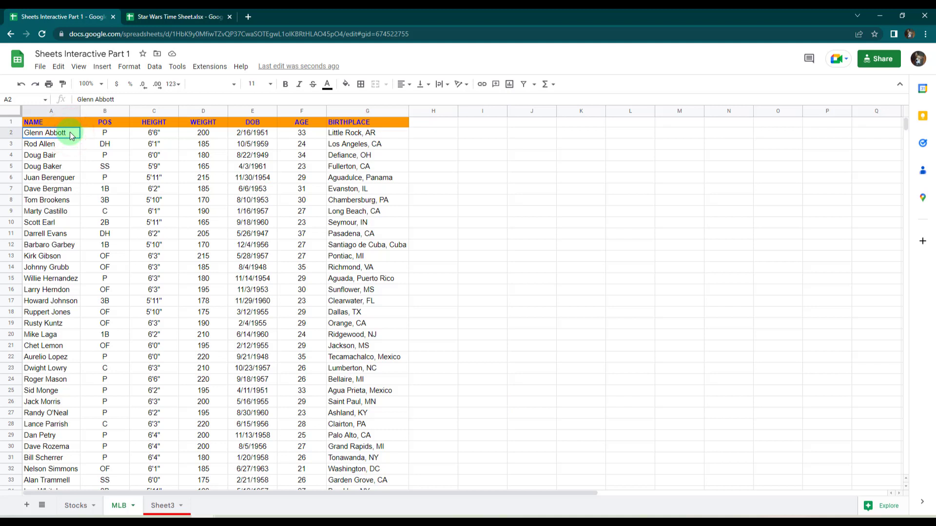
pyautogui.moveTo(69, 132); pyautogui.dragTo(52, 462)
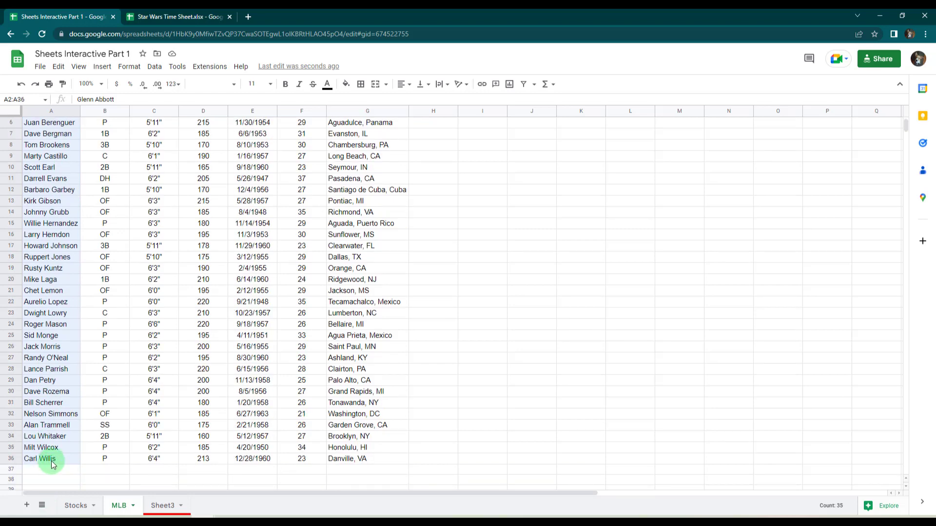
pyautogui.moveTo(51, 461); pyautogui.dragTo(51, 461)
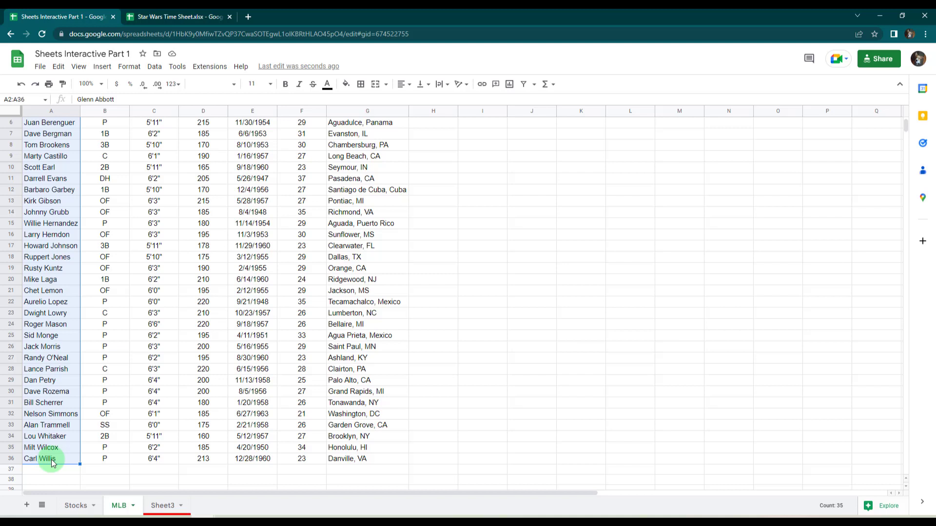
pyautogui.click(159, 72)
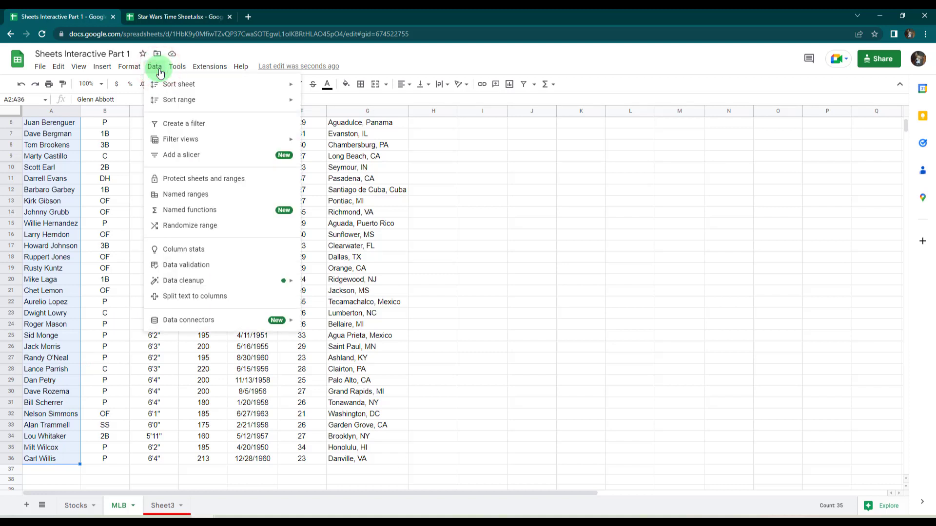
pyautogui.click(184, 300)
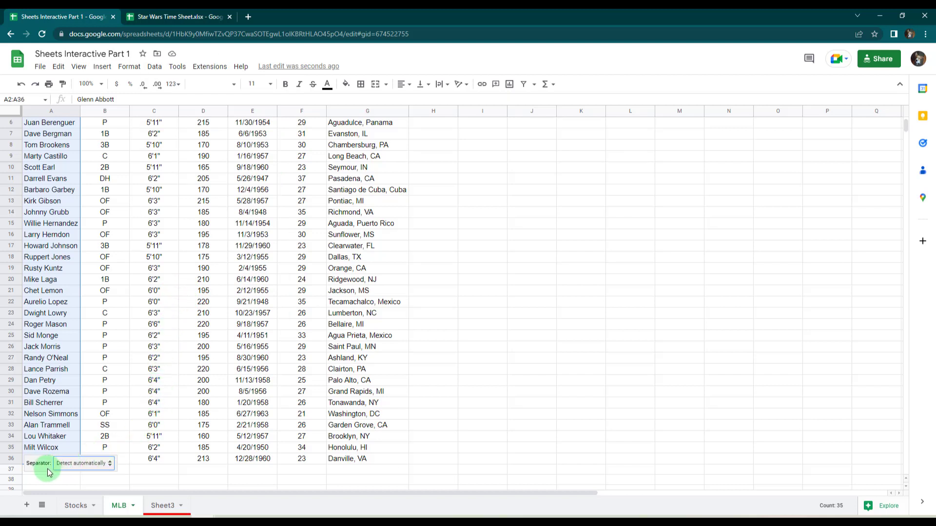
pyautogui.click(111, 466)
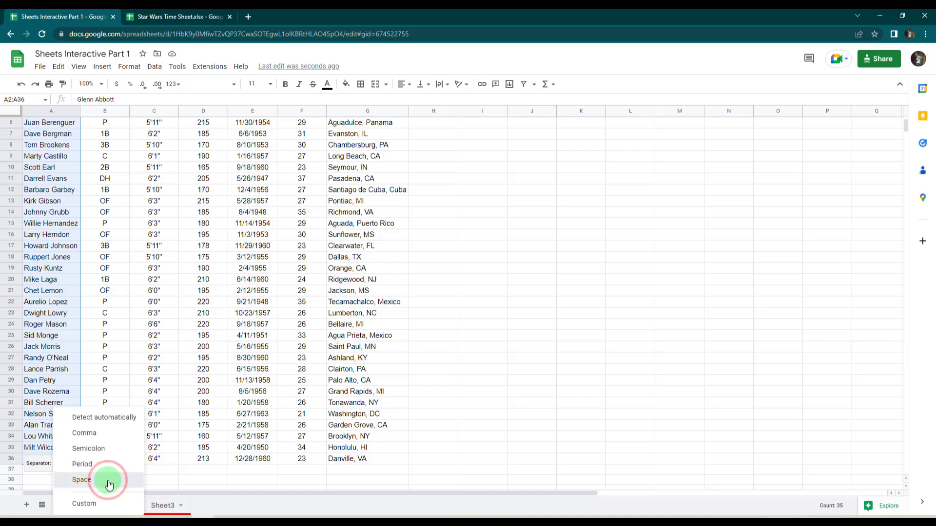
pyautogui.click(109, 481)
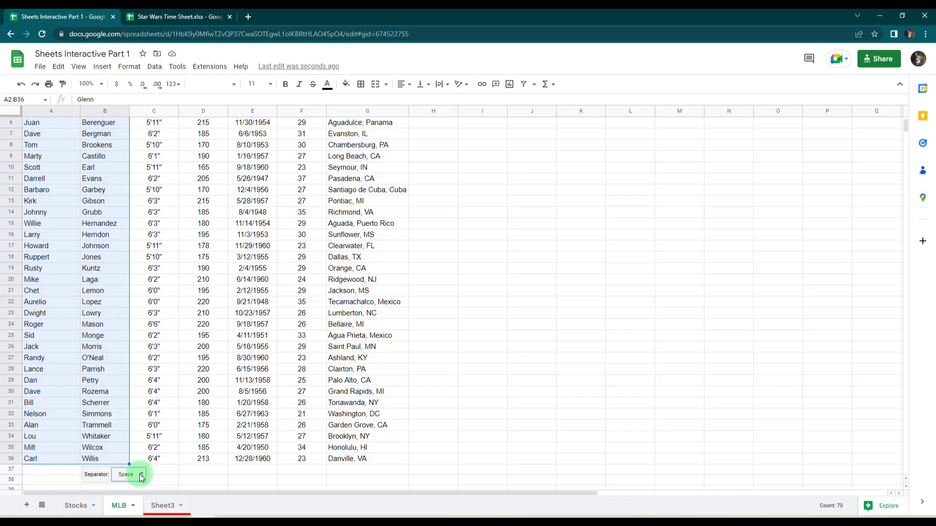
# Change the name split's separator to Detect automatically and back to Space
pyautogui.click(139, 475)
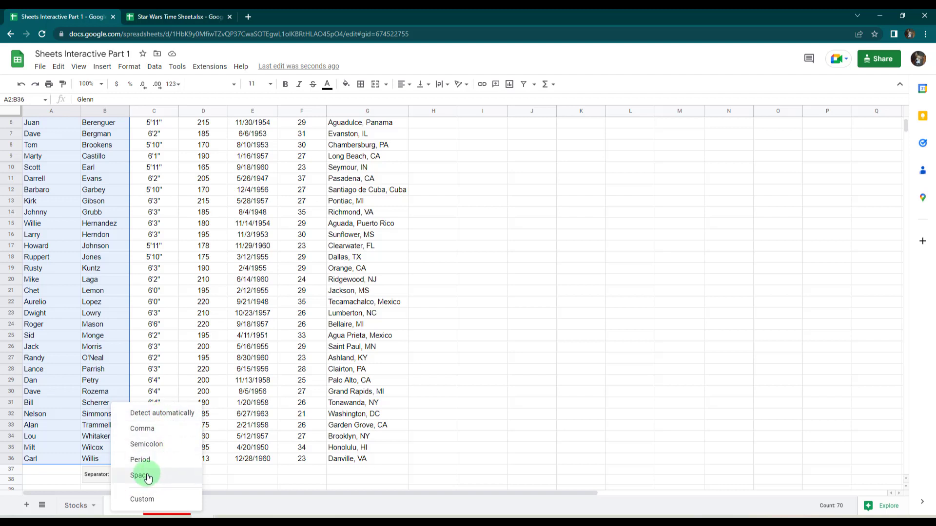
pyautogui.click(178, 415)
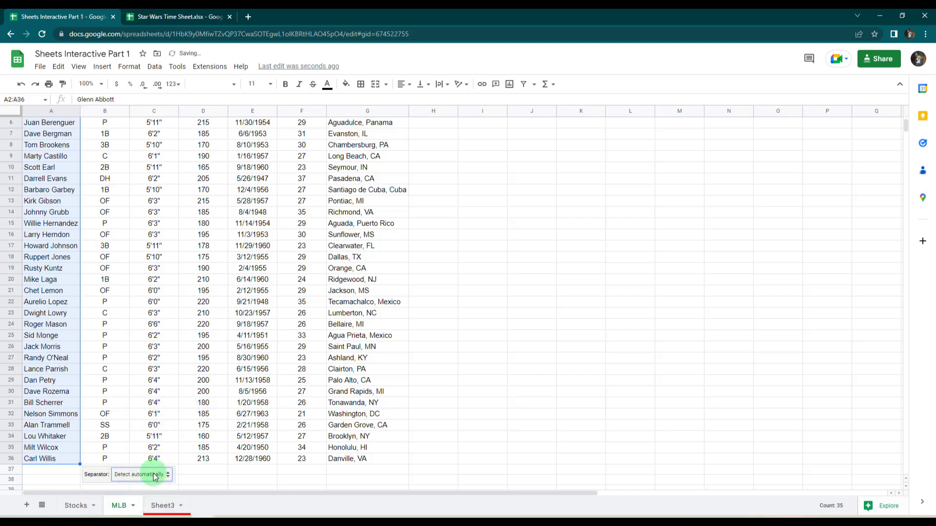
pyautogui.click(154, 476)
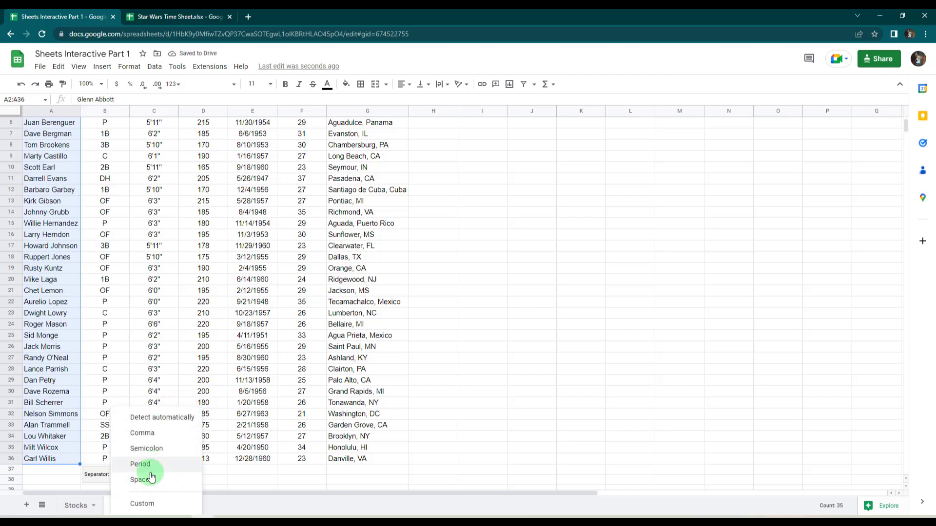
pyautogui.click(152, 477)
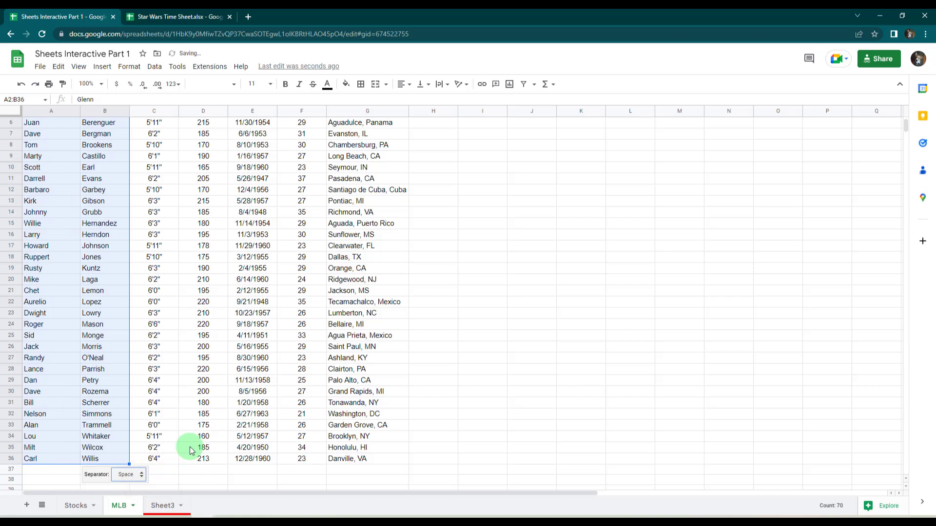
pyautogui.click(191, 448)
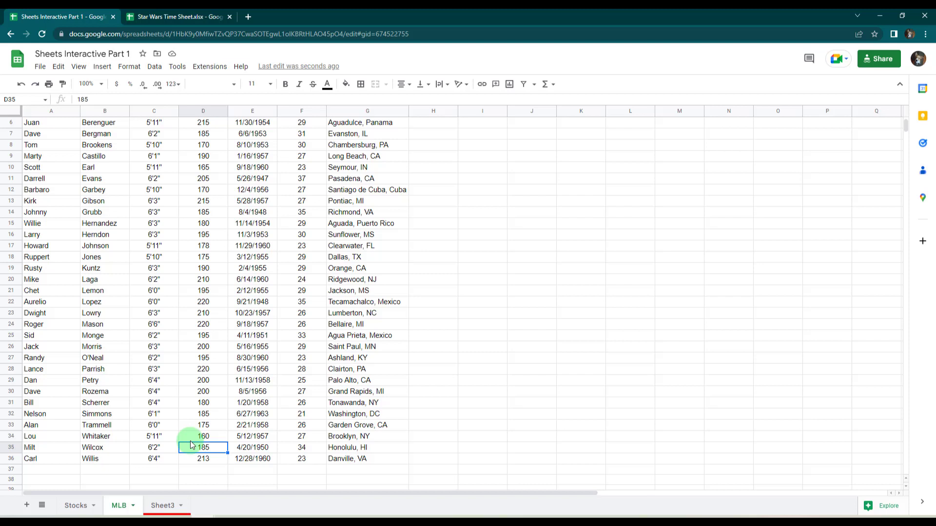
# Split the birthplaces in G2:G36 into separate columns with the automatically detected separator
pyautogui.click(352, 460)
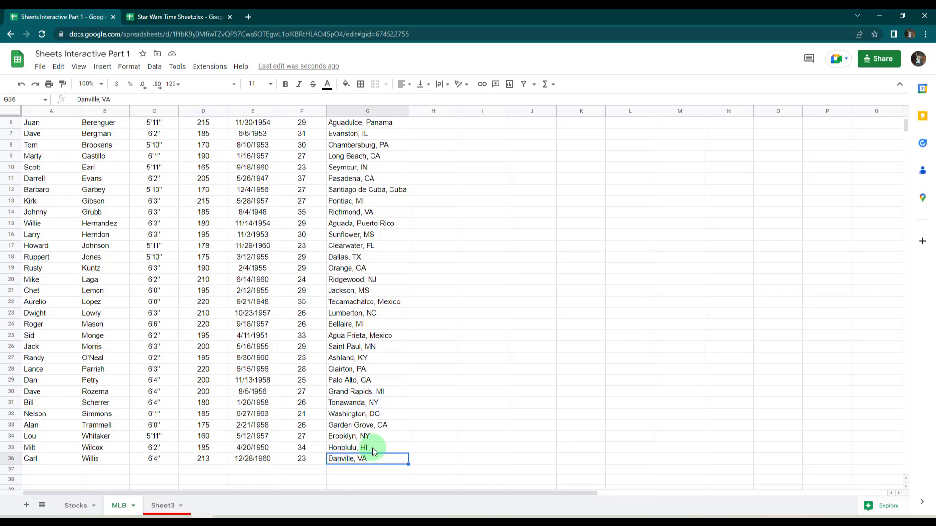
pyautogui.scroll(2, 372, 444)
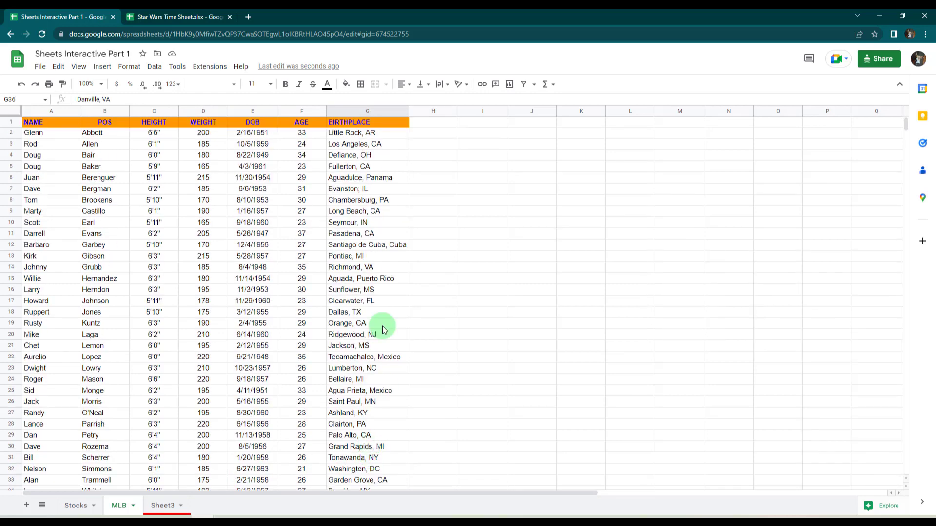
pyautogui.click(390, 132)
pyautogui.moveTo(390, 139); pyautogui.dragTo(375, 436)
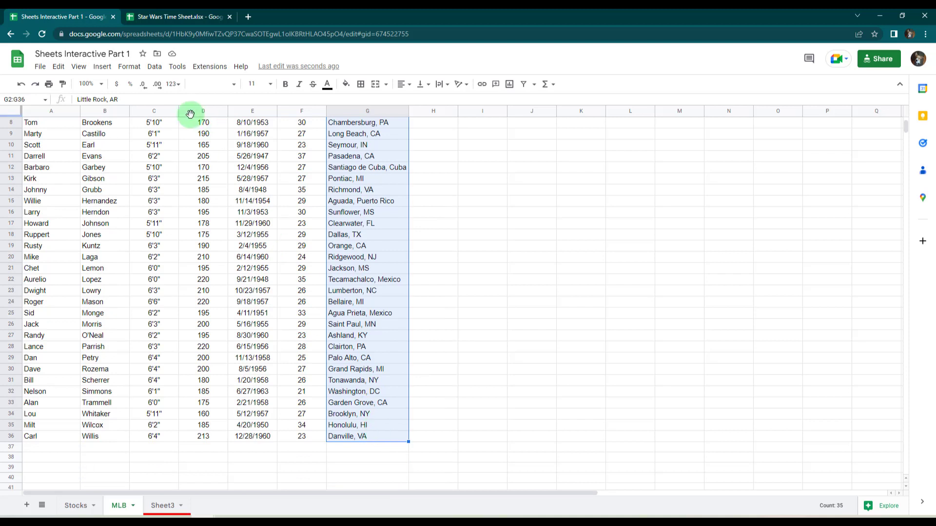
pyautogui.click(154, 67)
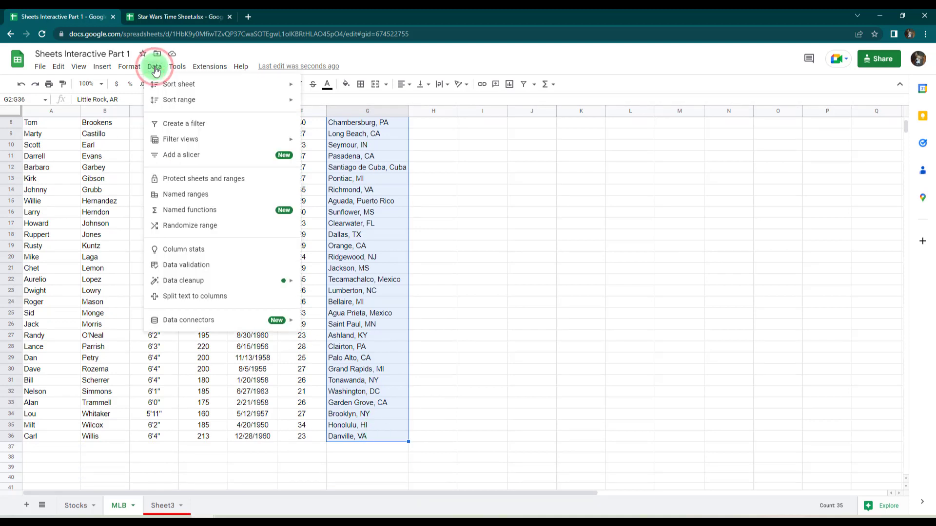
pyautogui.click(202, 296)
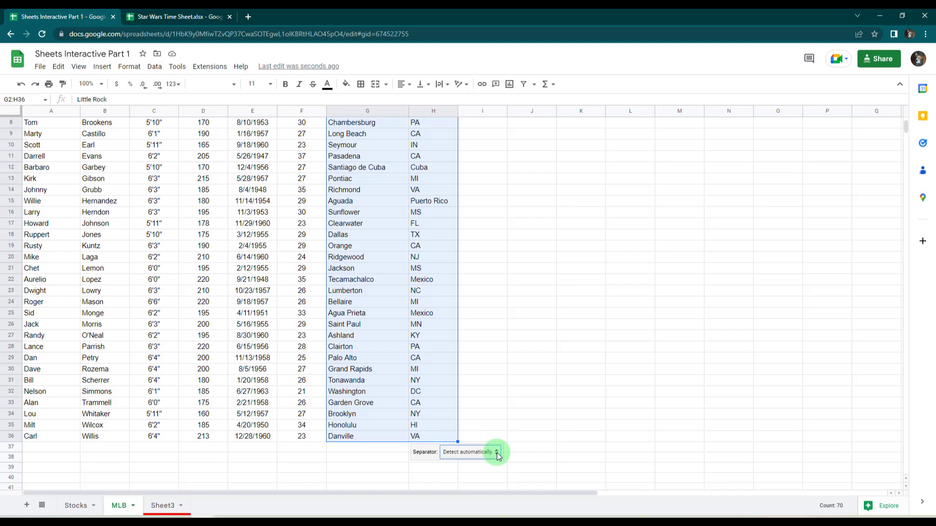
pyautogui.click(476, 394)
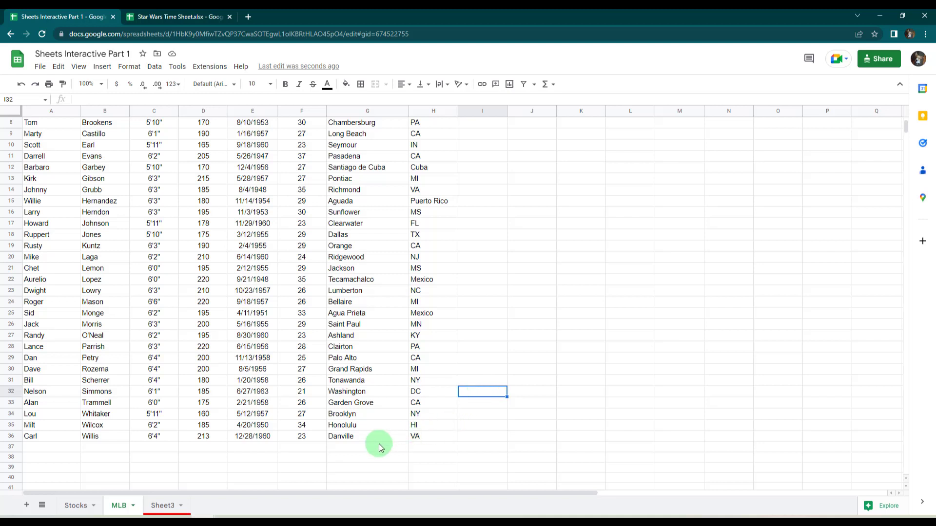
# On the Stocks sheet, set up a color scale conditional format rule for the High values in C2:C23
pyautogui.click(73, 507)
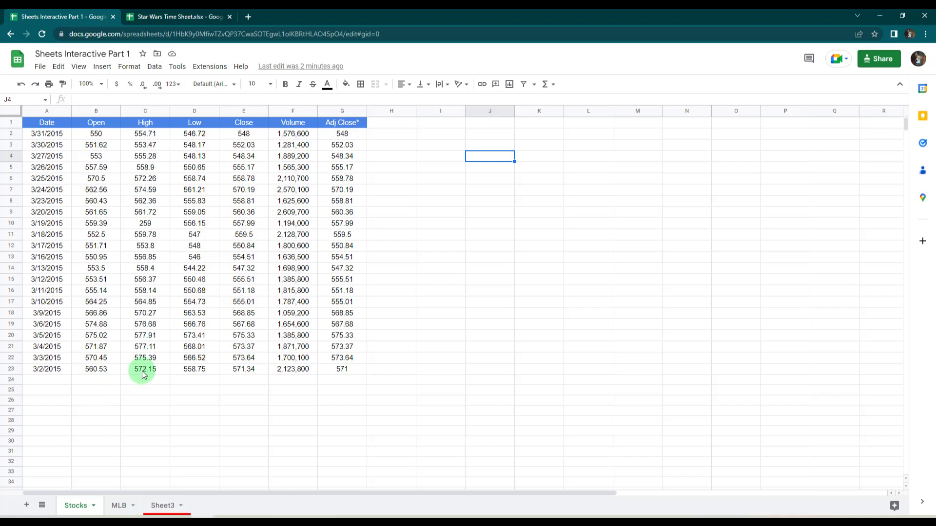
pyautogui.moveTo(142, 371); pyautogui.dragTo(137, 139)
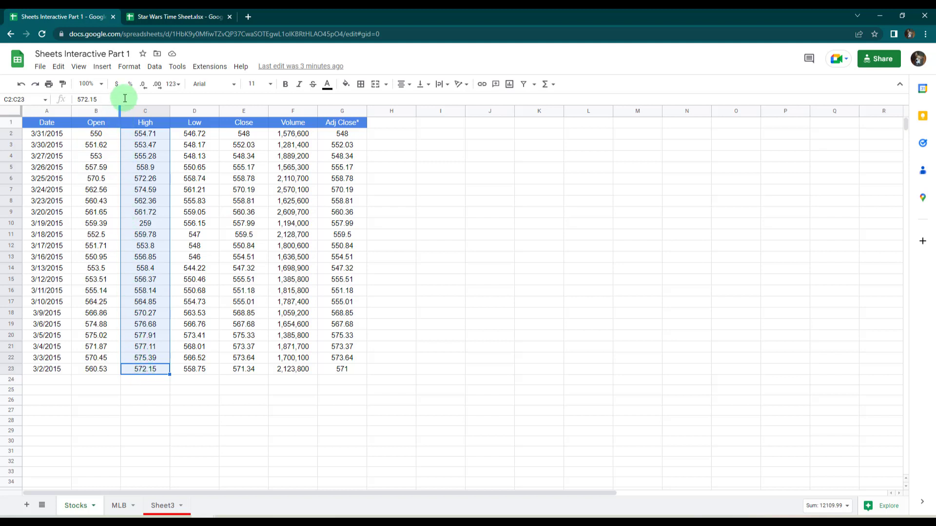
pyautogui.click(129, 67)
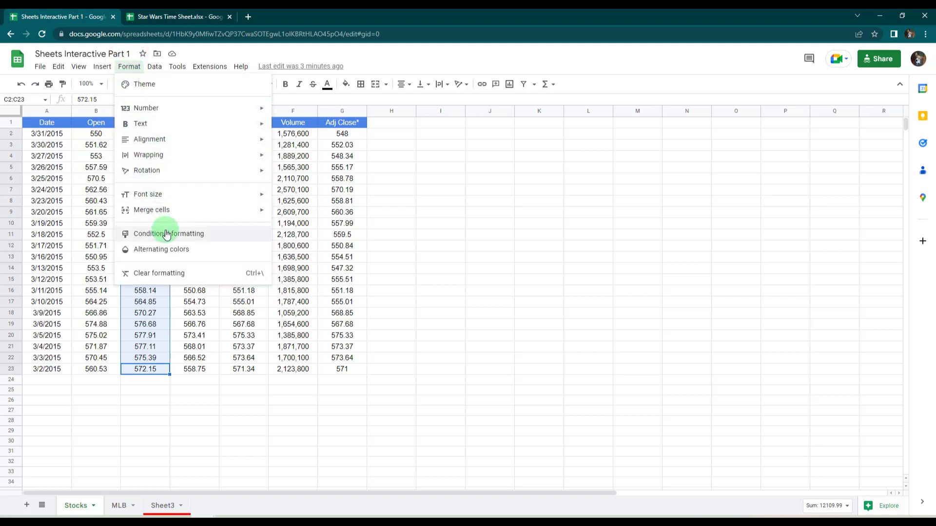
pyautogui.click(221, 236)
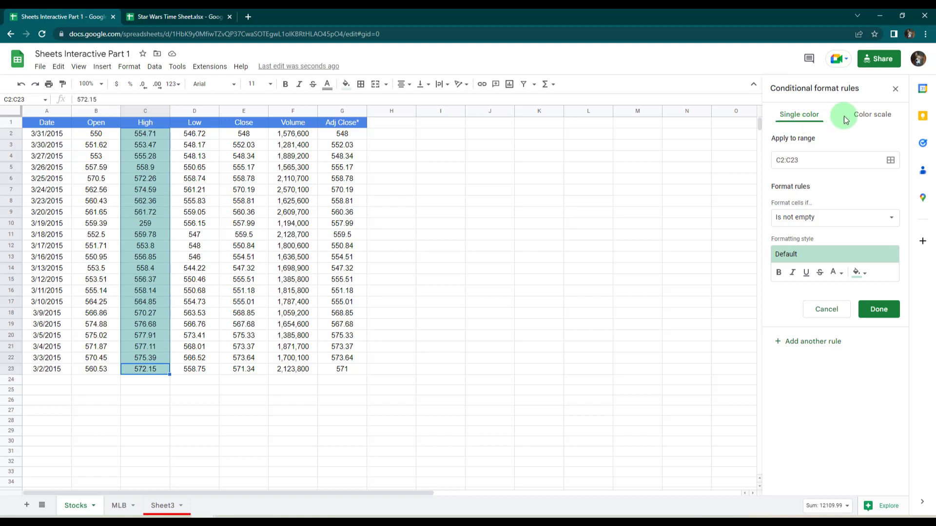
pyautogui.click(870, 122)
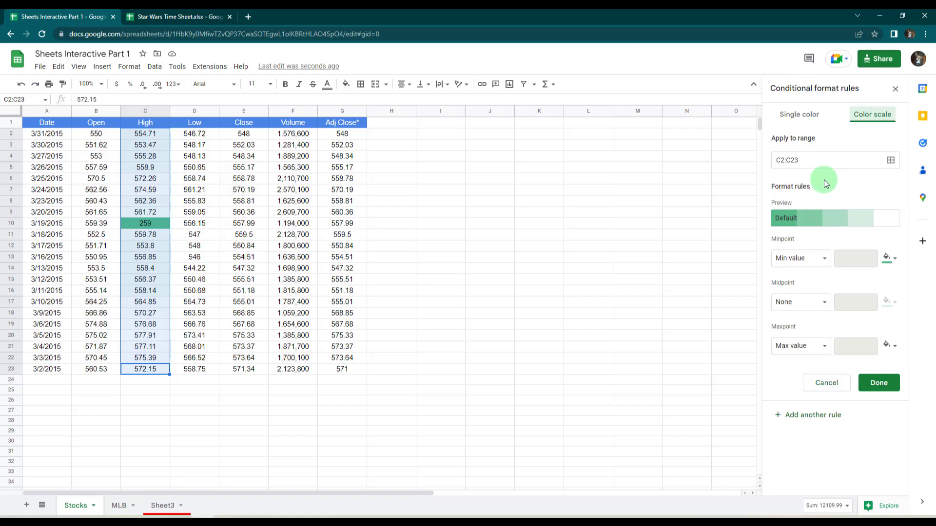
pyautogui.click(812, 218)
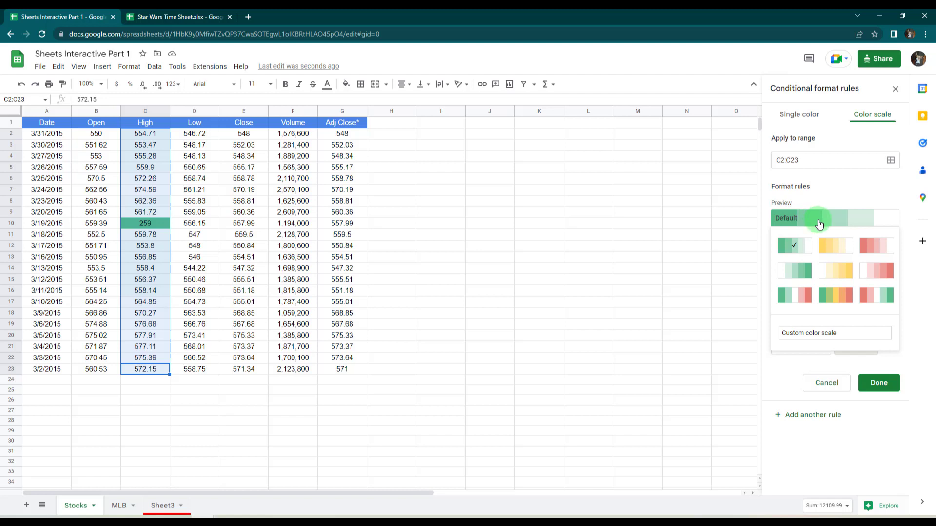
pyautogui.click(816, 336)
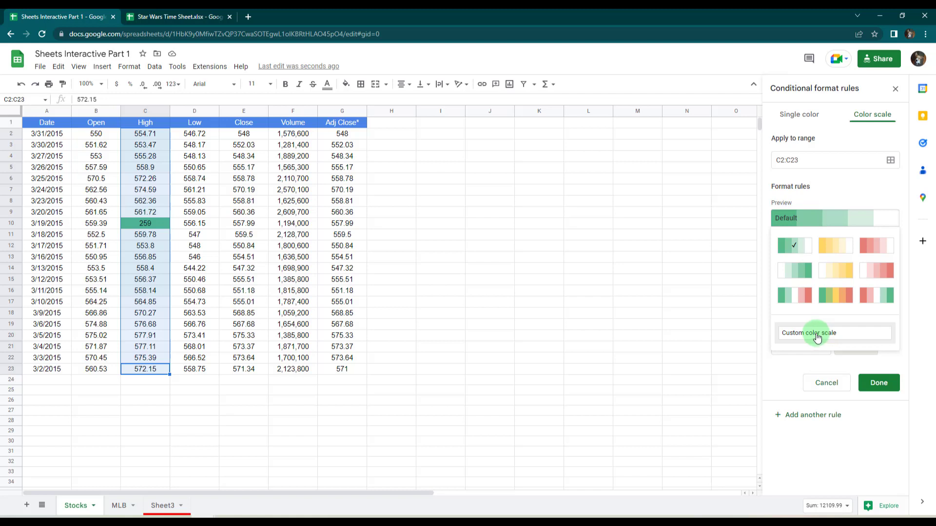
pyautogui.click(864, 195)
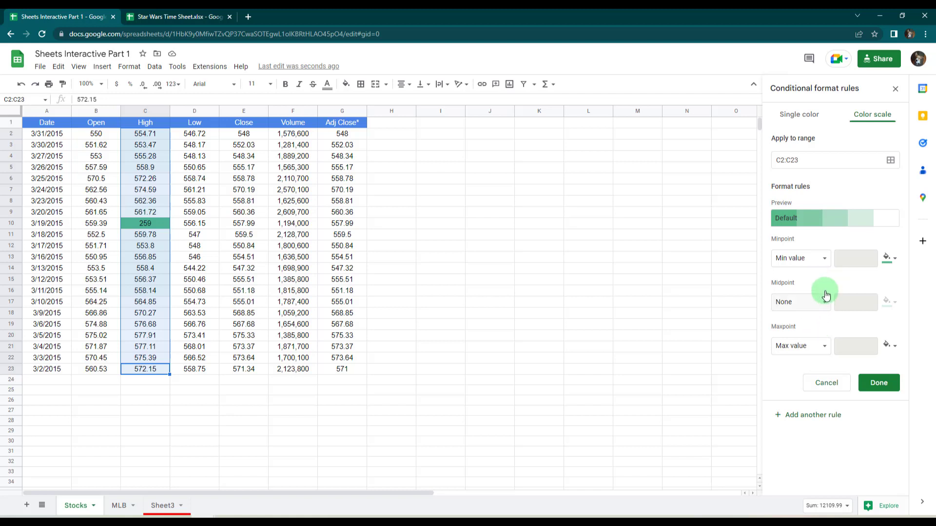
# Set the color scale's minpoint, maxpoint and midpoint types to Number
pyautogui.click(827, 264)
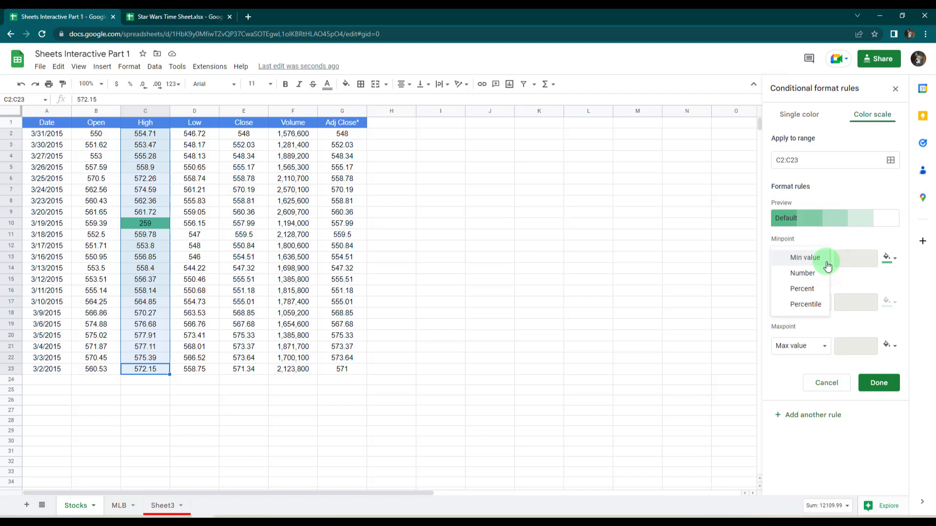
pyautogui.click(825, 273)
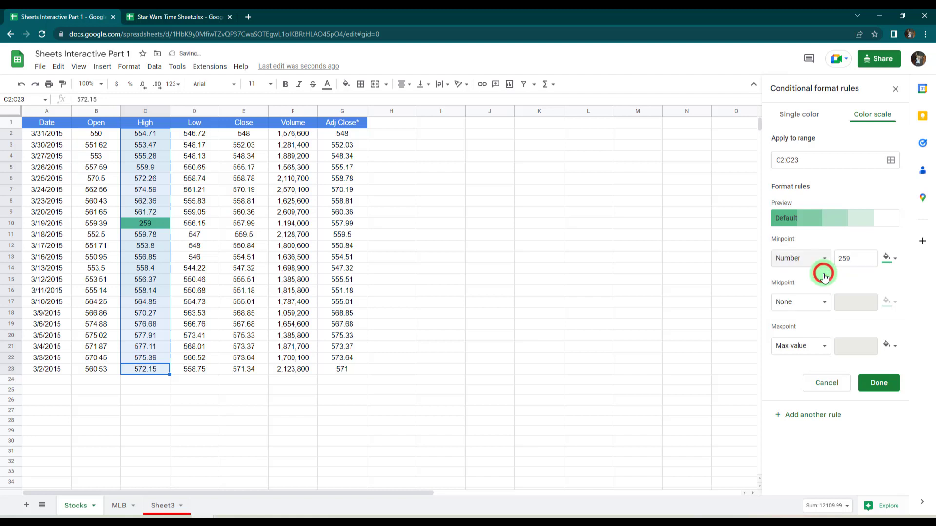
pyautogui.click(822, 345)
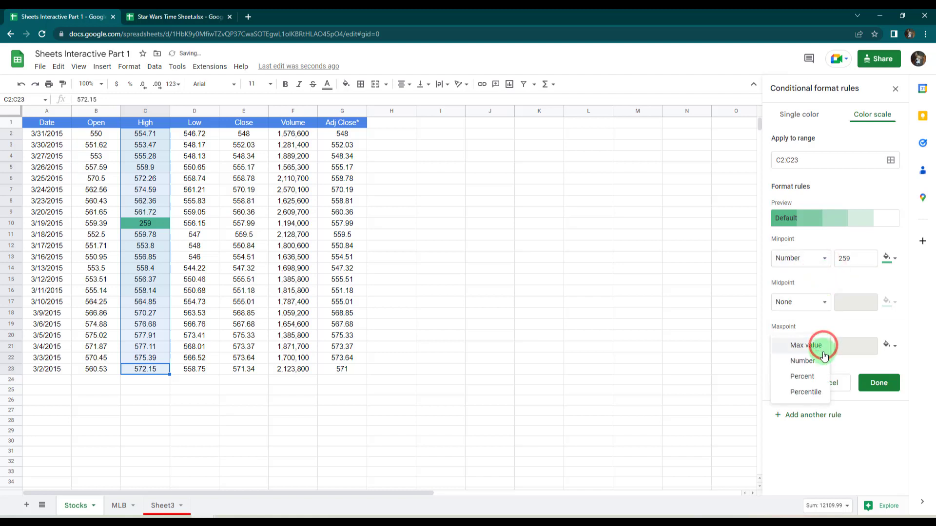
pyautogui.click(822, 361)
pyautogui.click(822, 301)
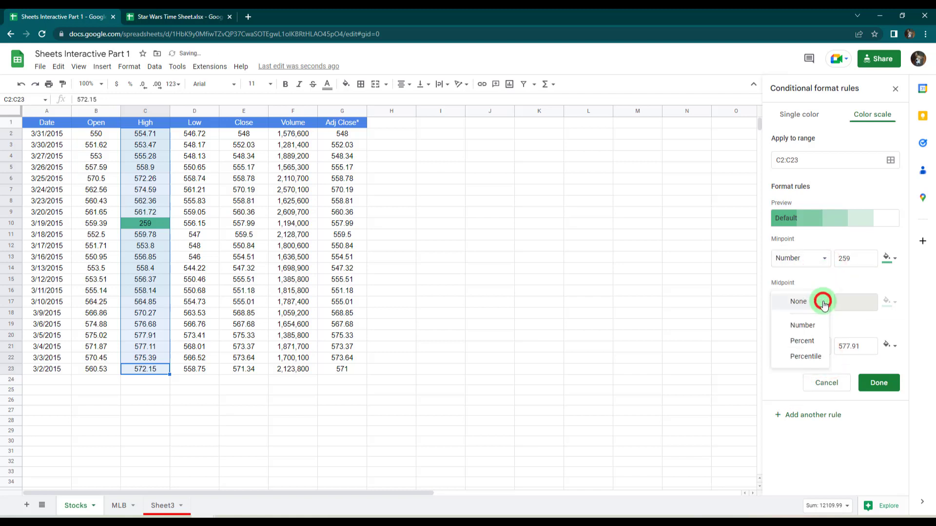
pyautogui.click(820, 325)
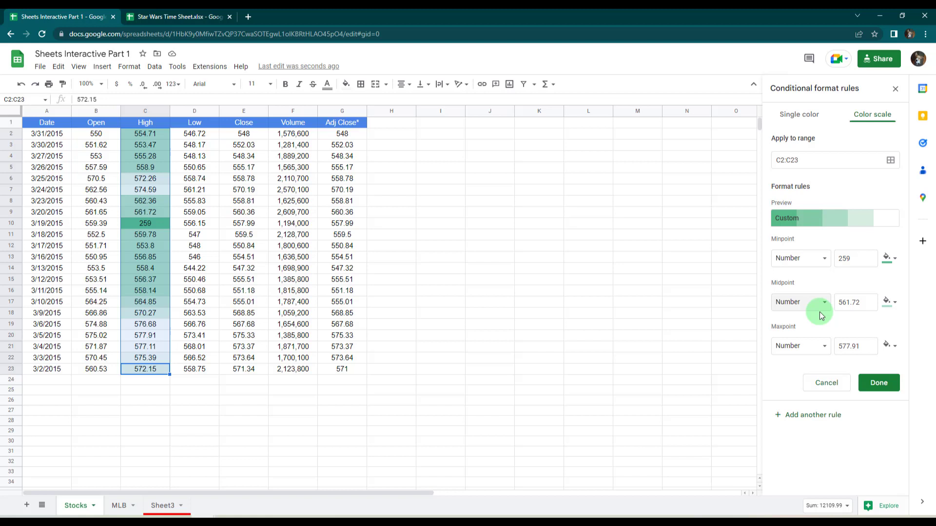
# Color the scale's minpoint blue, its maxpoint red and its midpoint light yellow
pyautogui.click(897, 262)
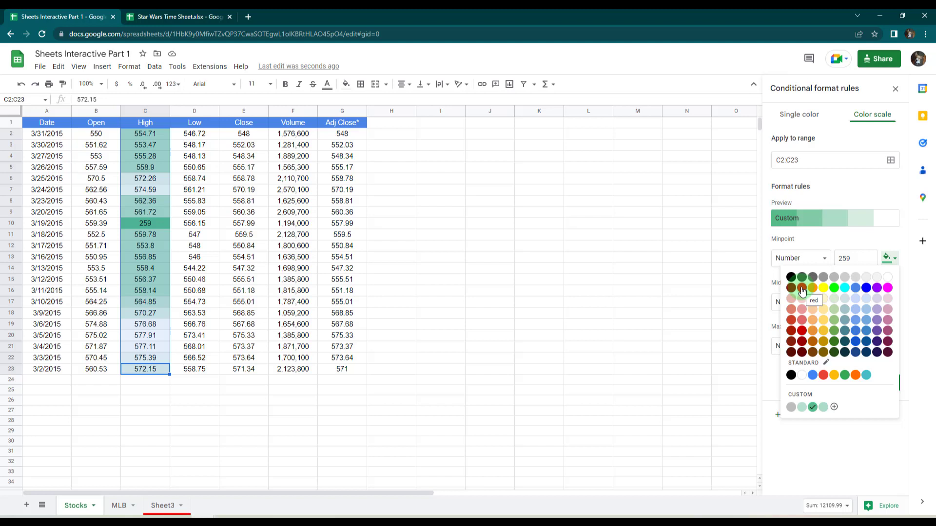
pyautogui.click(858, 289)
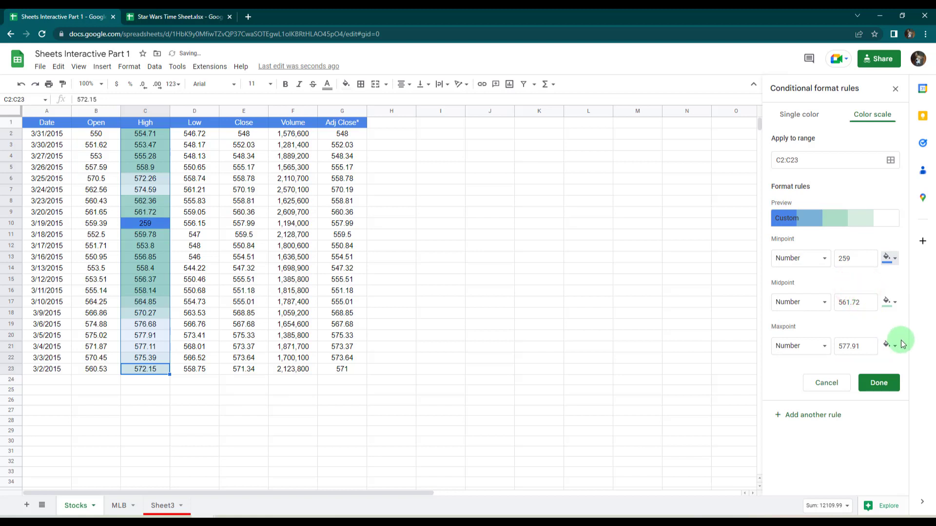
pyautogui.click(893, 344)
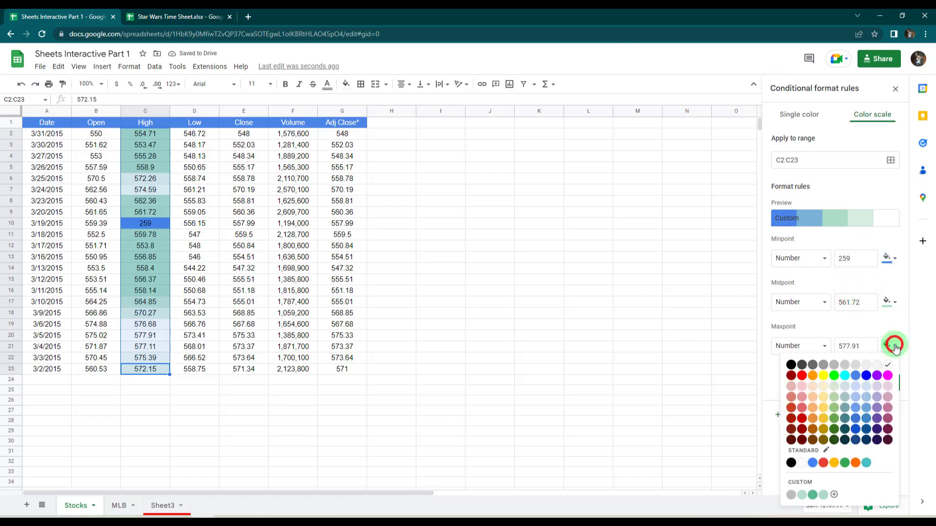
pyautogui.click(803, 379)
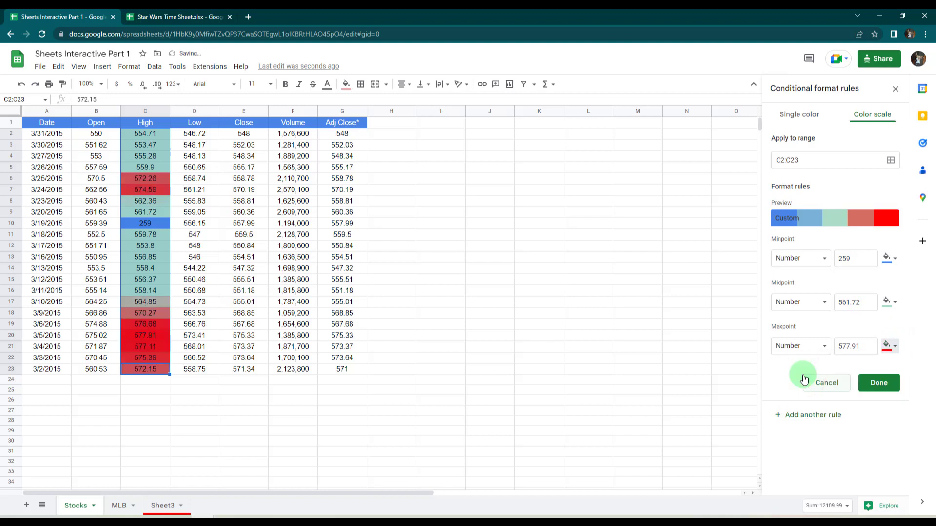
pyautogui.click(893, 303)
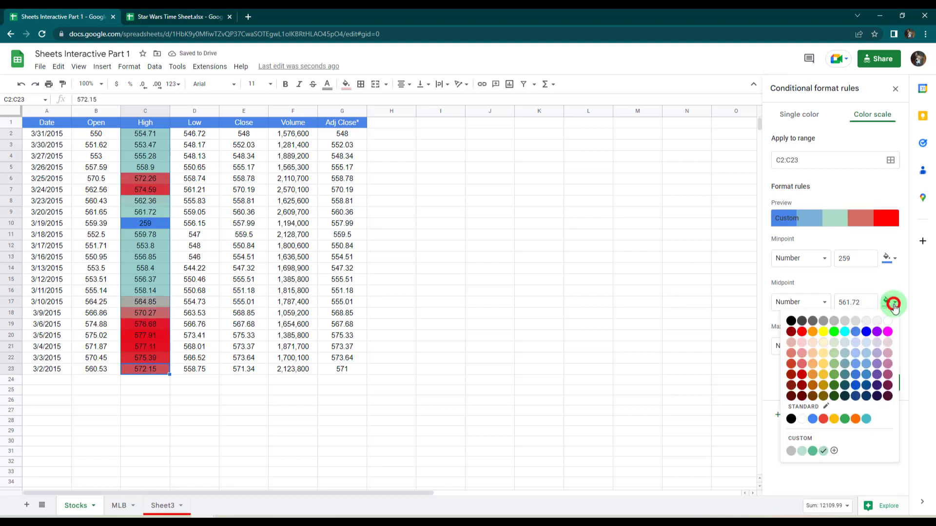
pyautogui.click(823, 344)
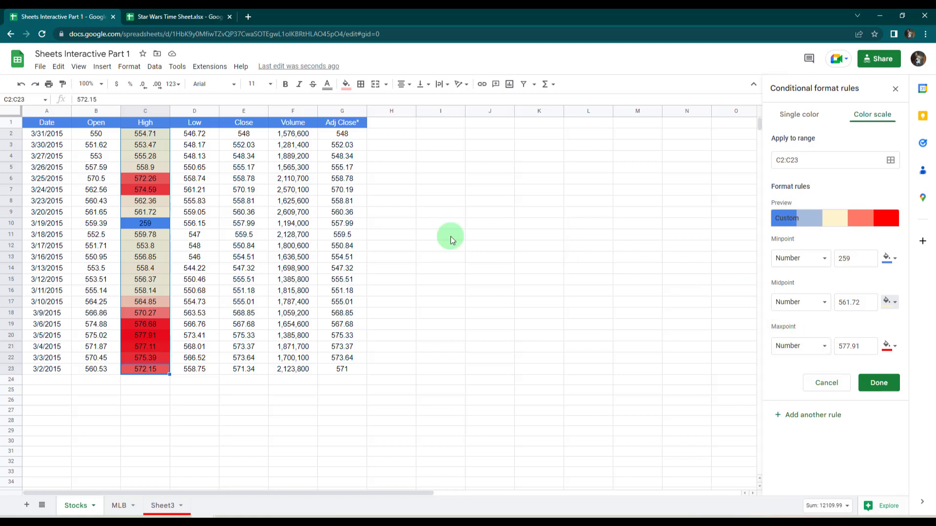
# Change the 3/19/2015 High value in C10 to 555
pyautogui.click(159, 223)
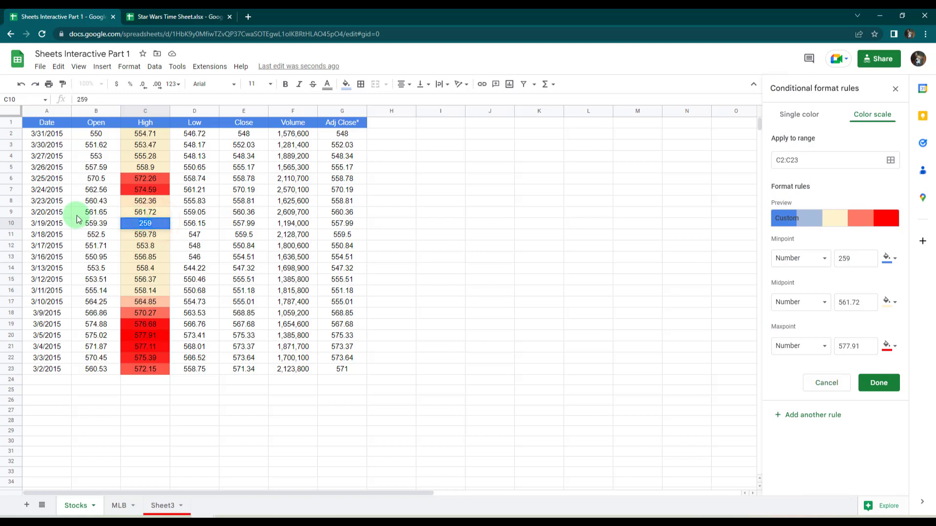
pyautogui.write('555')
pyautogui.click(143, 232)
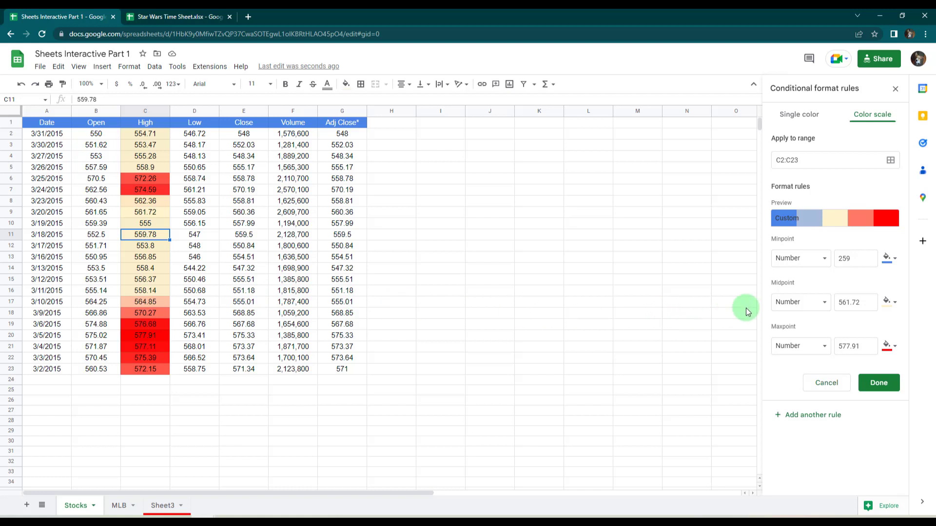
# Set the color scale's minpoint to Min value and its maxpoint to Max value, keeping the midpoint as Number
pyautogui.click(853, 258)
pyautogui.click(830, 258)
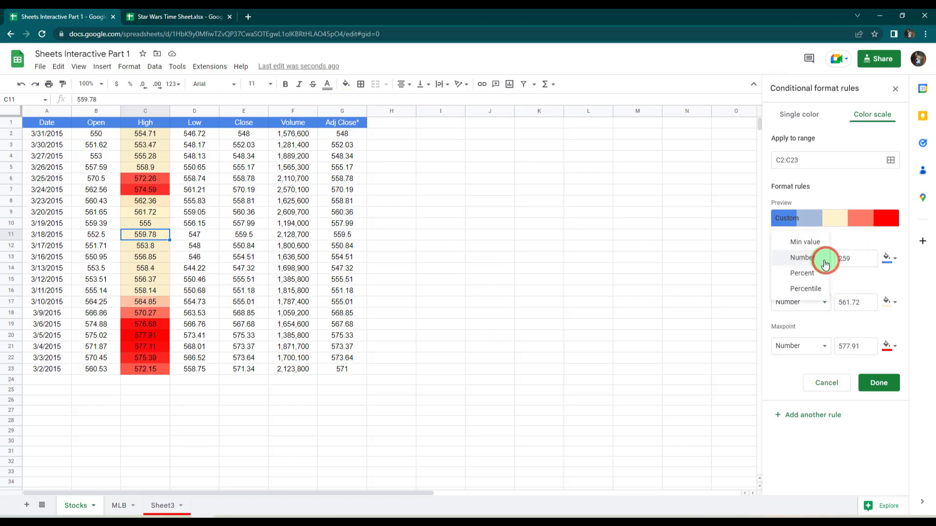
pyautogui.click(813, 244)
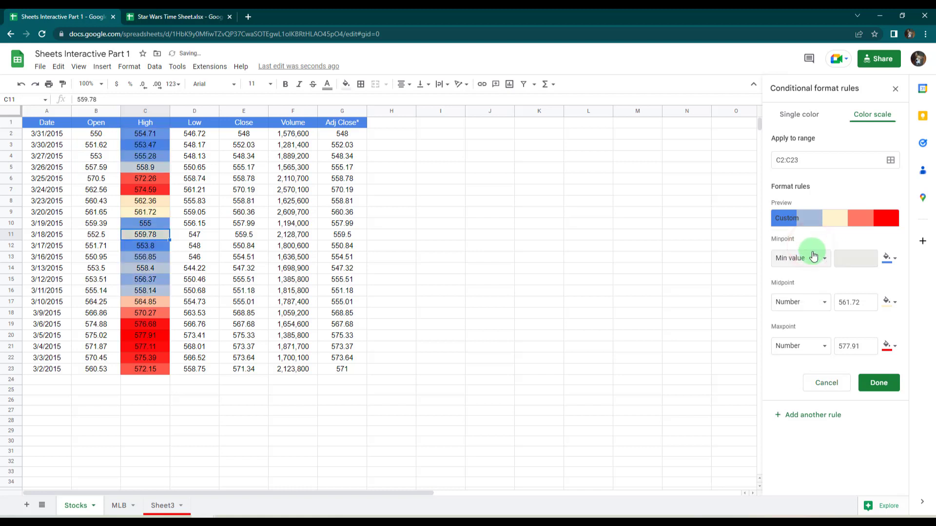
pyautogui.click(818, 302)
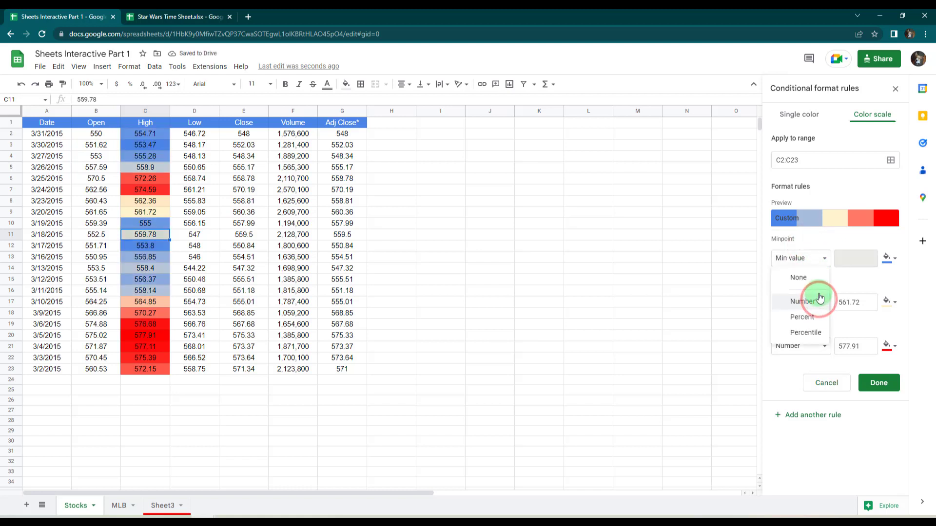
pyautogui.click(813, 261)
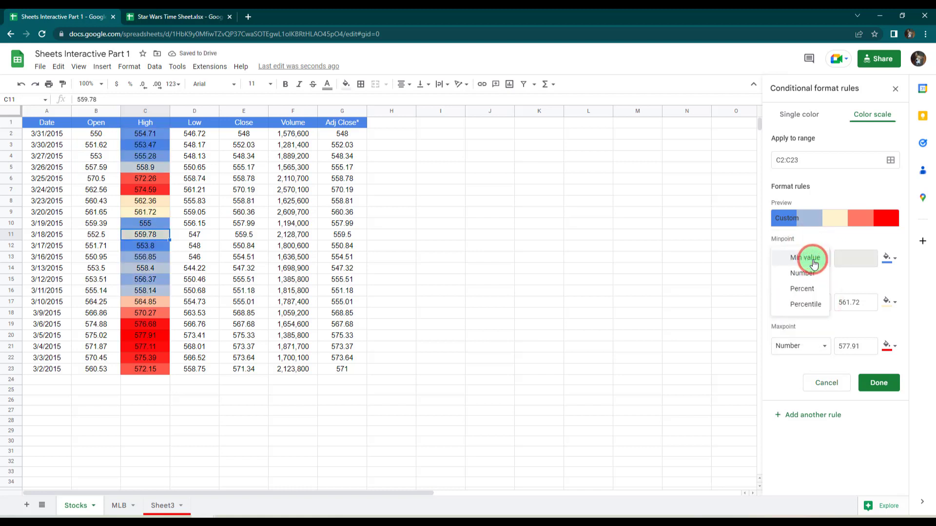
pyautogui.click(813, 258)
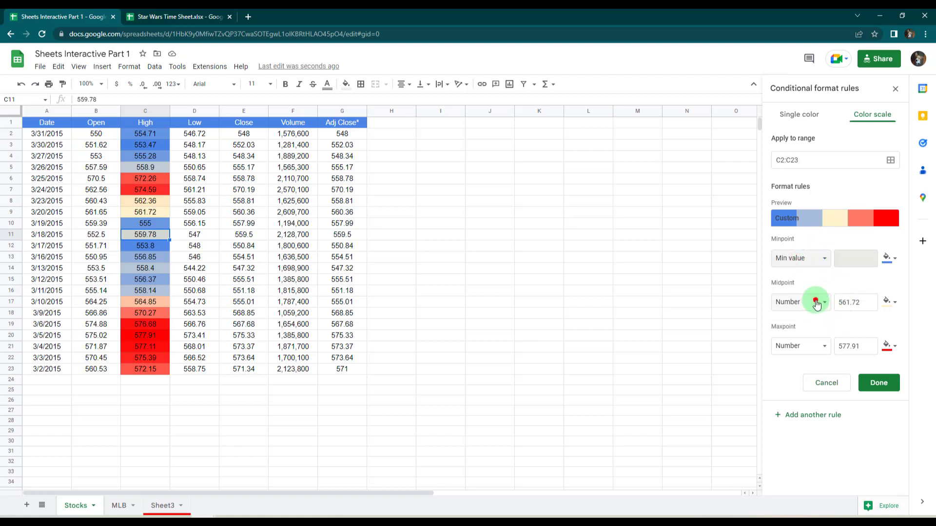
pyautogui.click(814, 302)
pyautogui.click(810, 262)
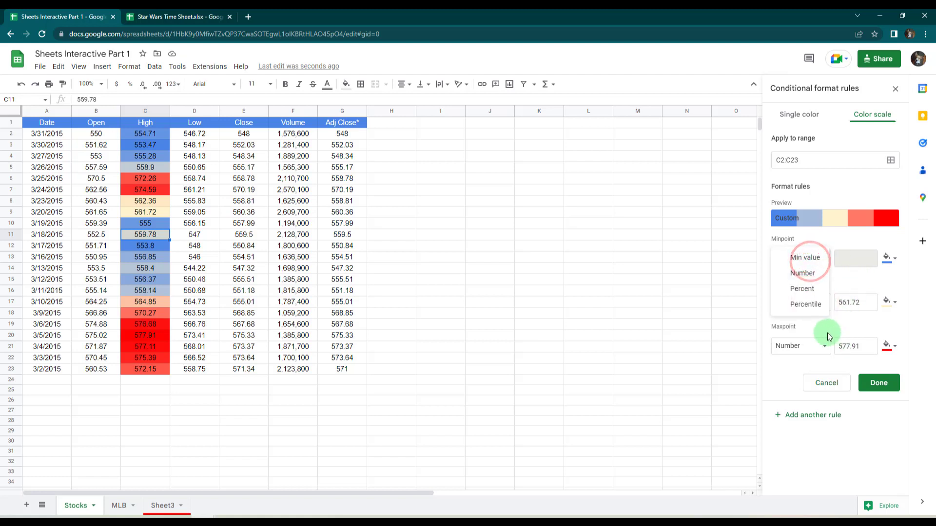
pyautogui.click(816, 348)
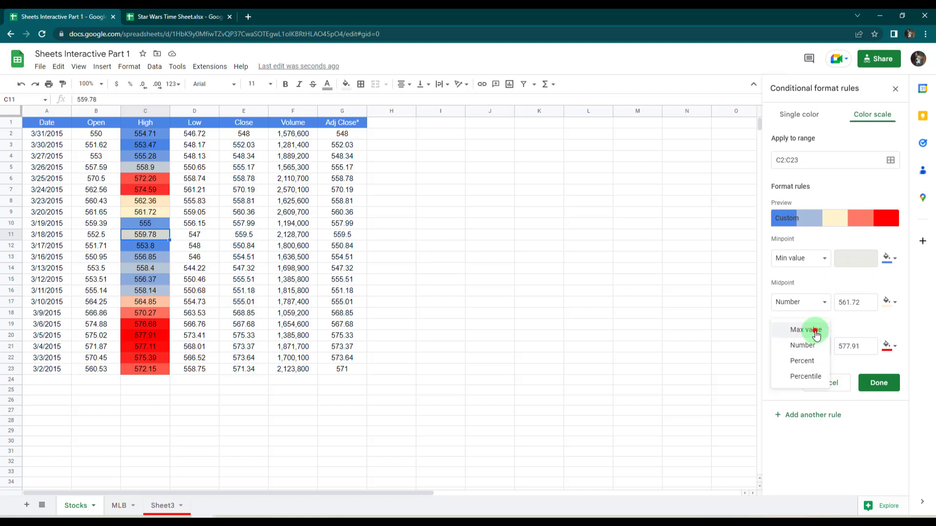
pyautogui.click(814, 331)
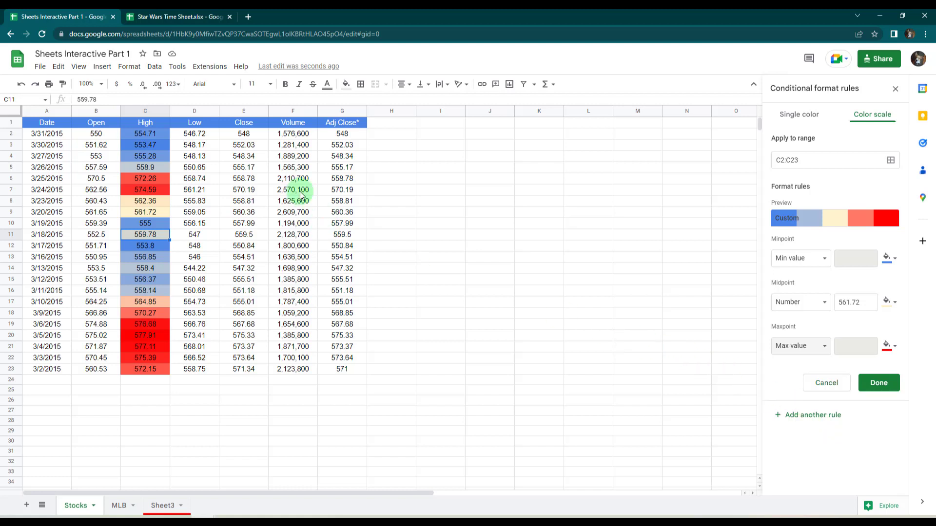
# Select the Close values in E2:E23 and add another conditional format rule
pyautogui.click(255, 138)
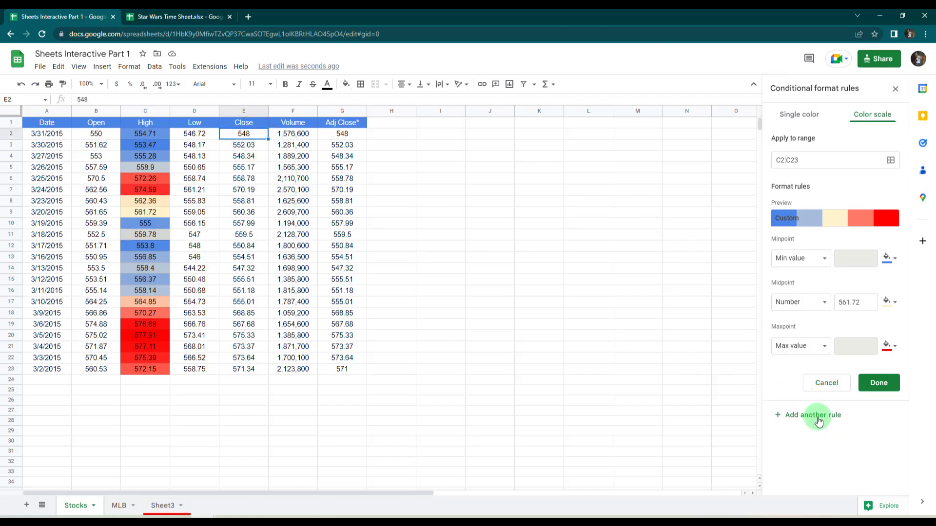
pyautogui.click(250, 367)
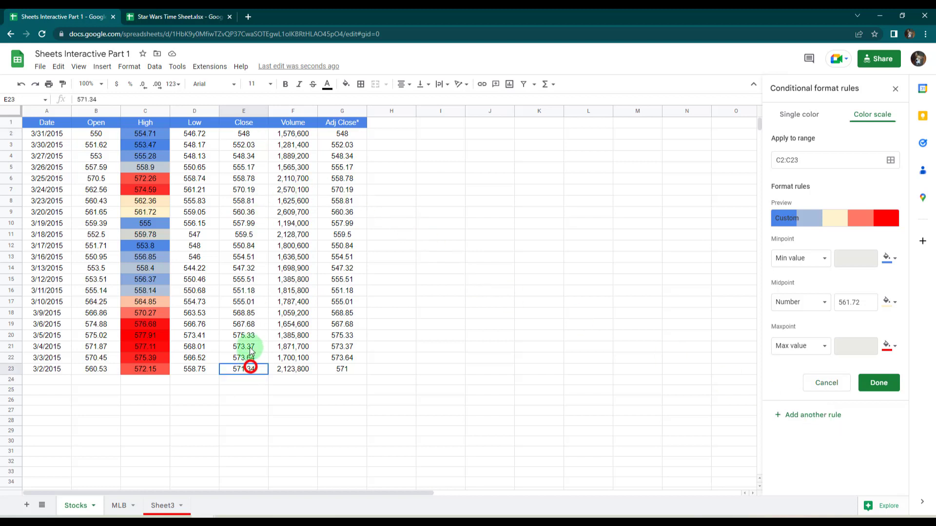
pyautogui.moveTo(251, 367); pyautogui.dragTo(247, 138)
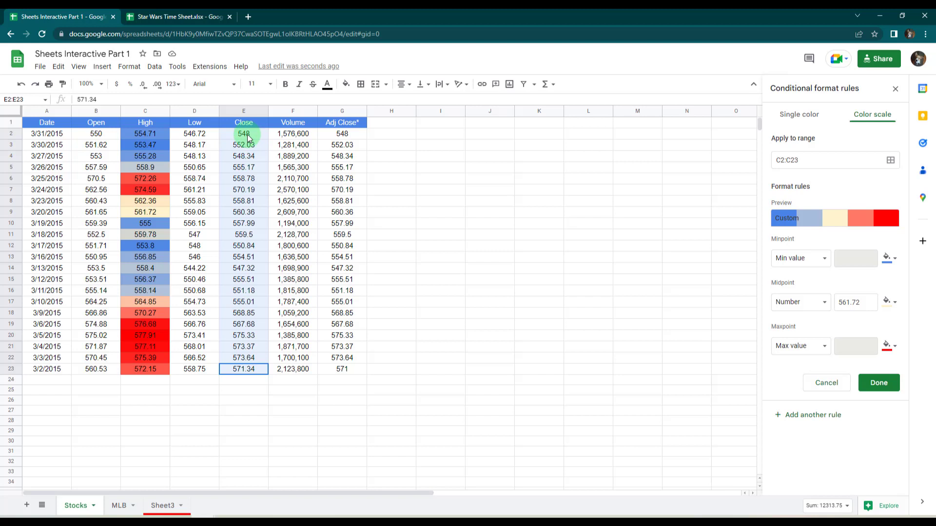
pyautogui.click(818, 416)
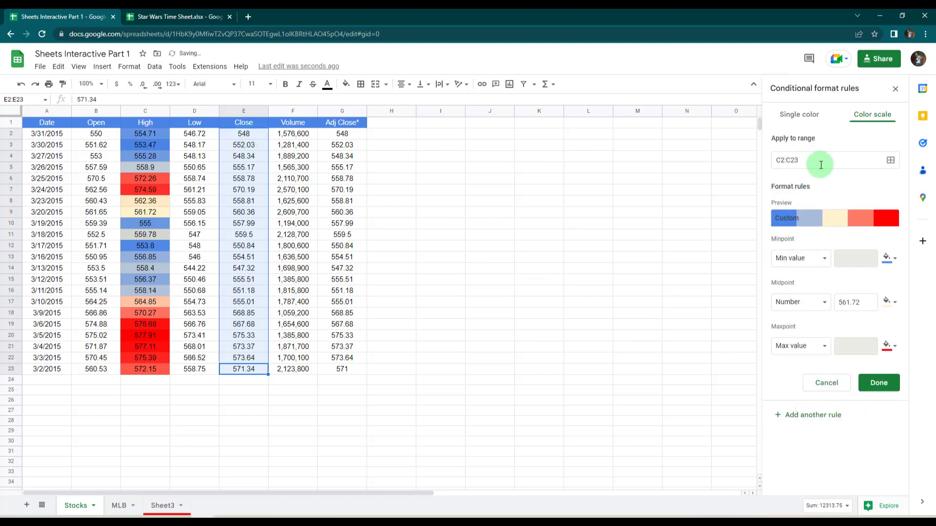
# Replace the new rule's range C2:C23 with the Close values E2:E23 and close the conditional format rules
pyautogui.click(891, 160)
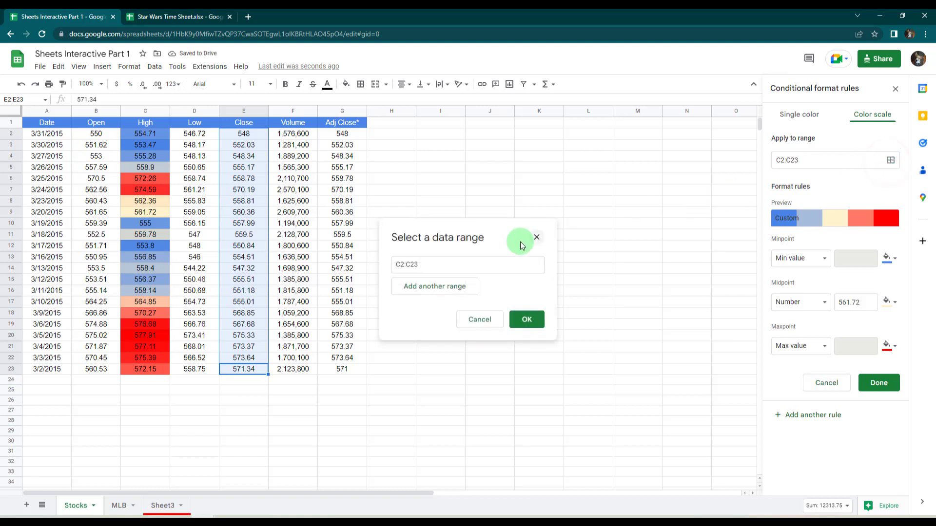
pyautogui.click(477, 283)
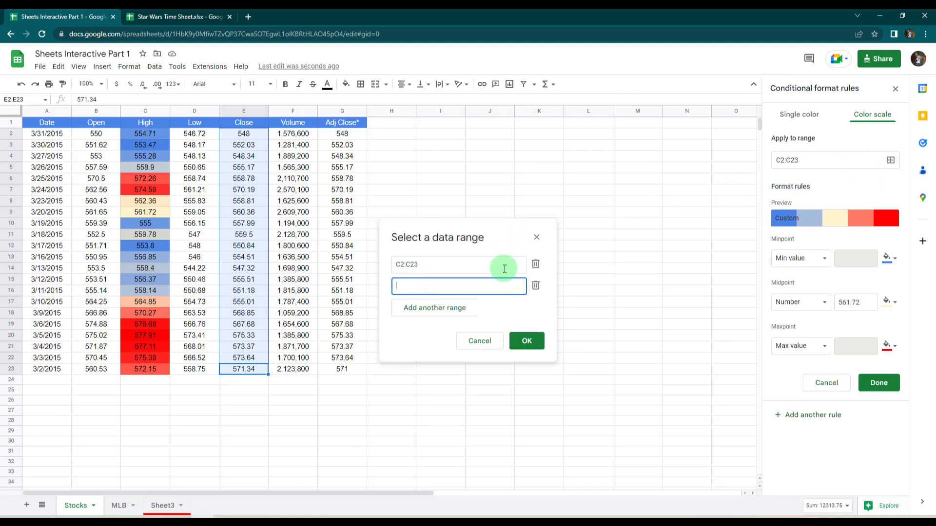
pyautogui.click(535, 264)
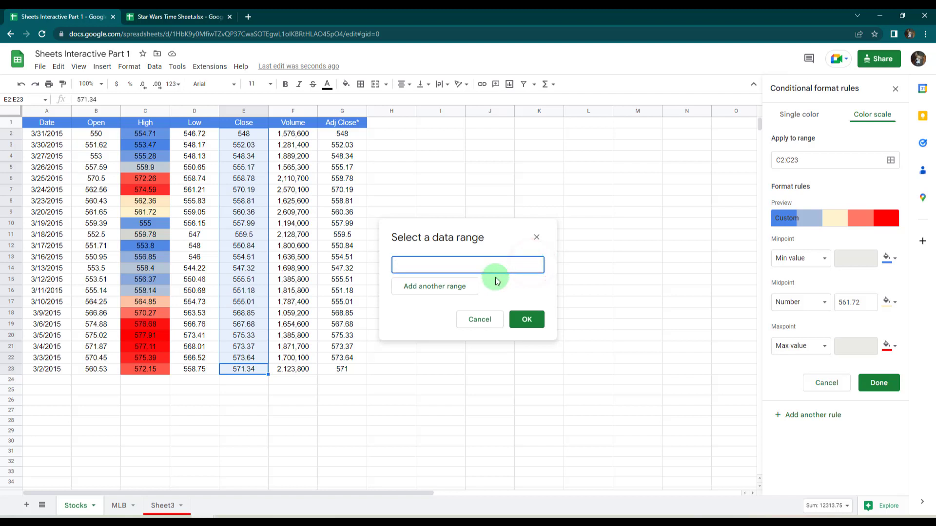
pyautogui.click(278, 324)
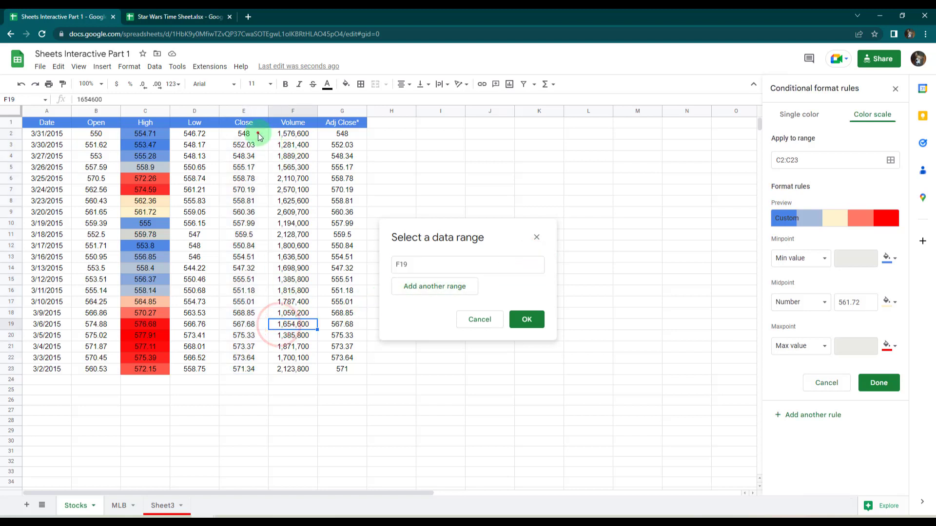
pyautogui.moveTo(259, 137); pyautogui.dragTo(251, 365)
pyautogui.moveTo(249, 369); pyautogui.dragTo(248, 370)
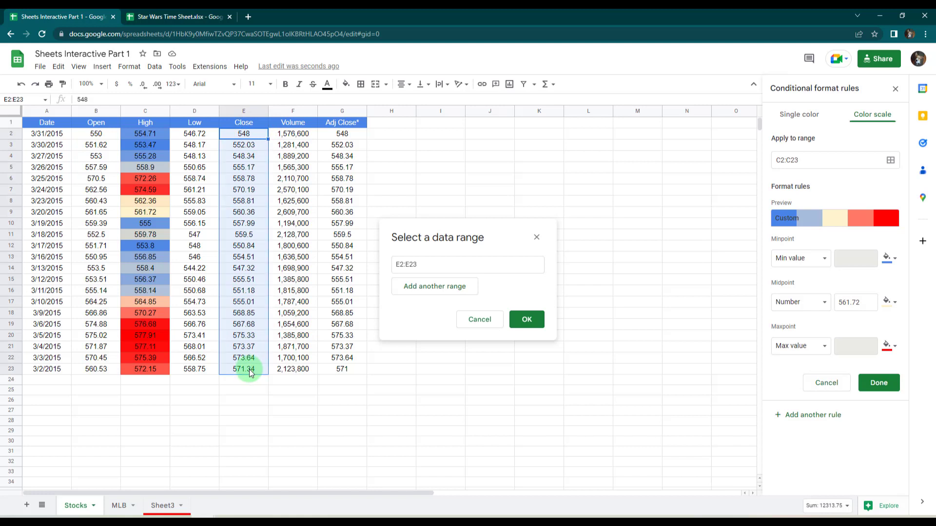
pyautogui.click(522, 319)
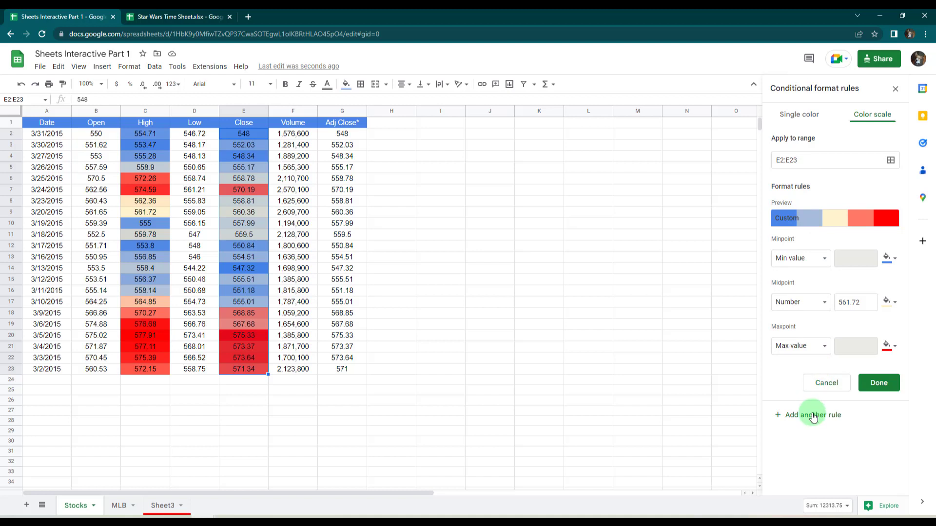
pyautogui.click(895, 88)
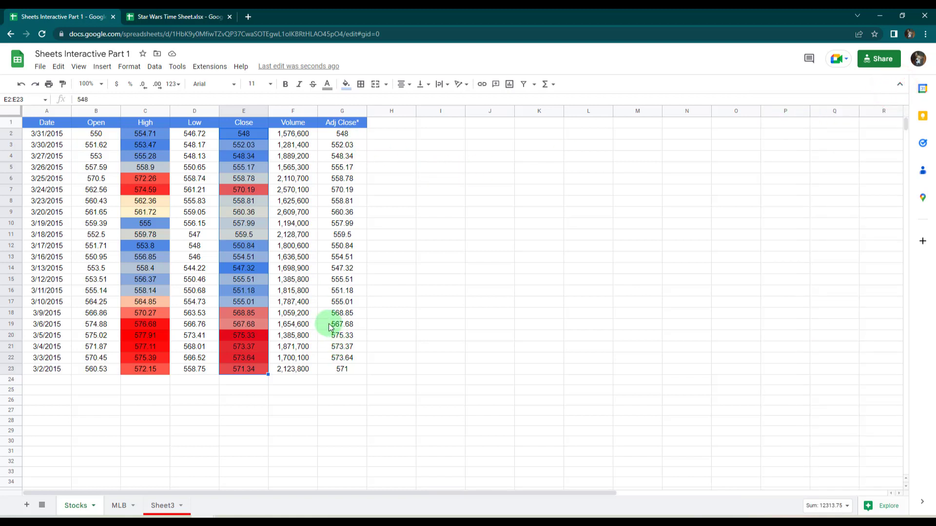
# Review the conditional format rule applied to the Close values E2:E23 and close the rules
pyautogui.click(128, 66)
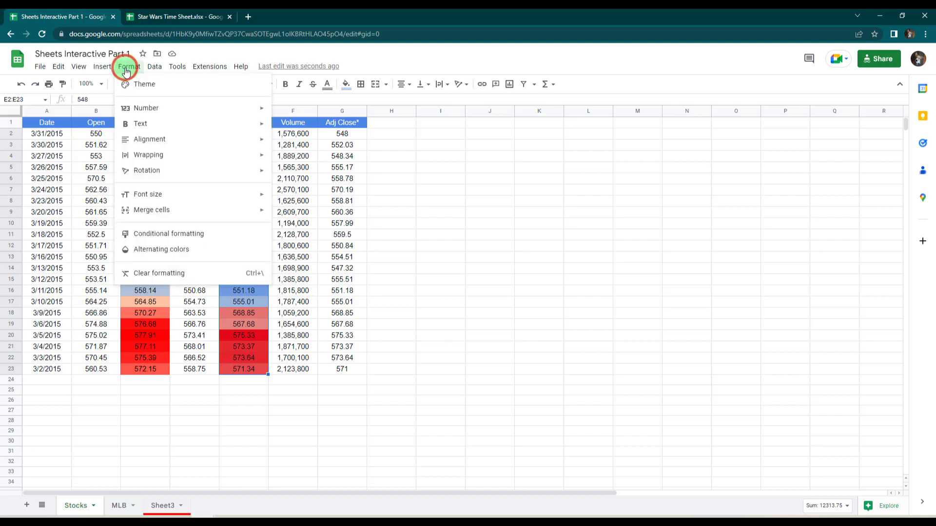
pyautogui.click(213, 235)
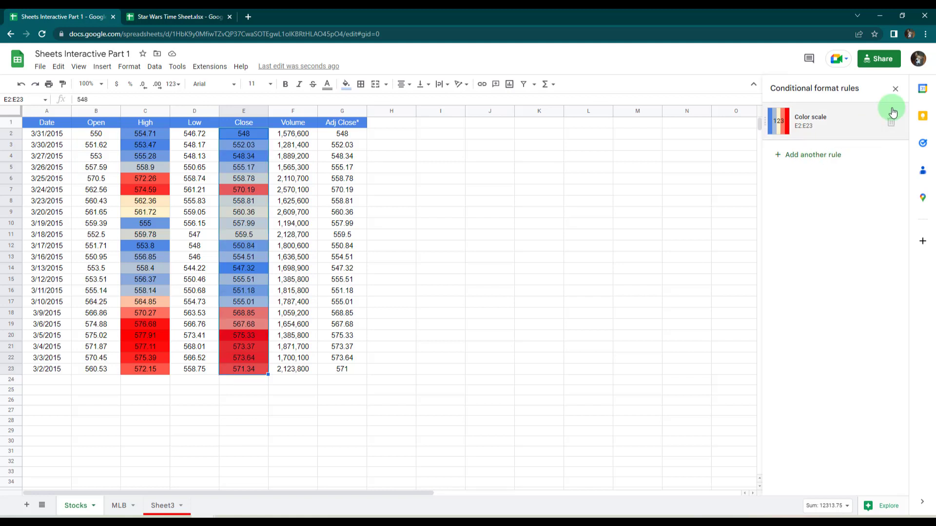
pyautogui.click(897, 89)
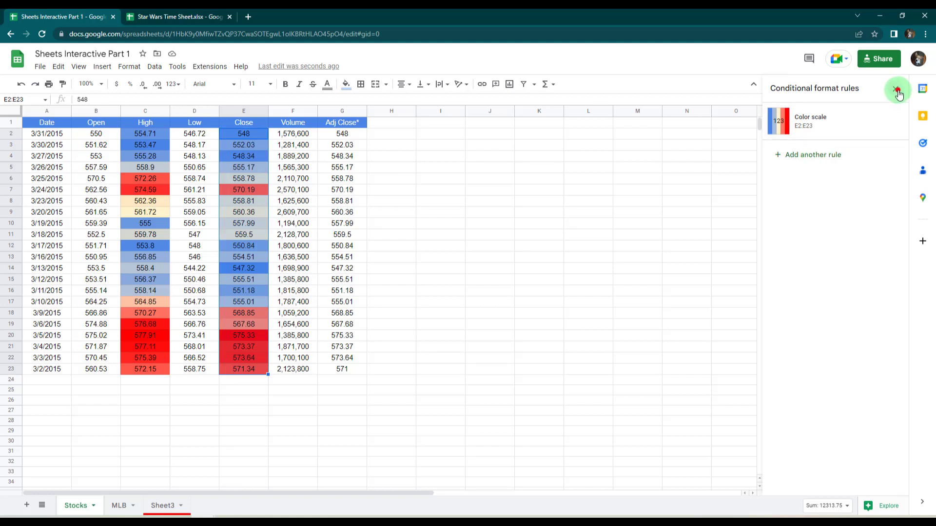
pyautogui.click(453, 235)
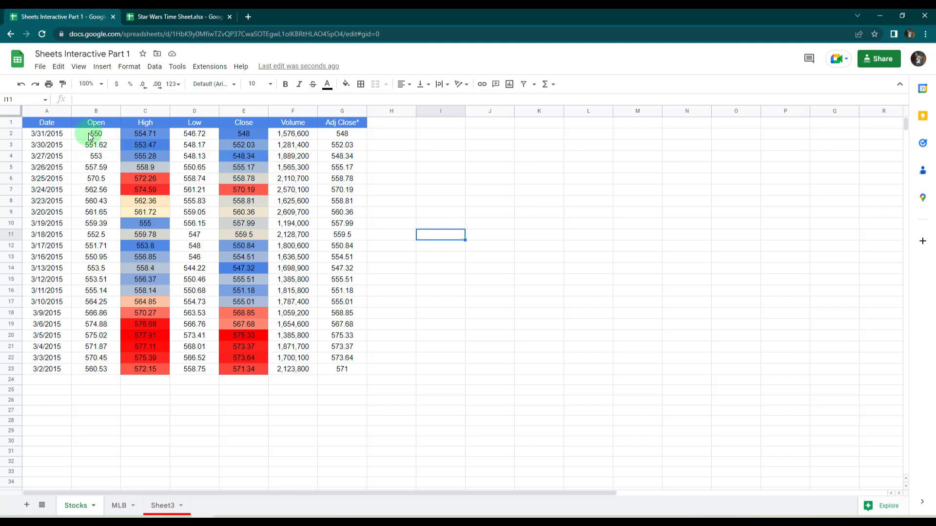
# Select the Open values in B2:B23 and check their quick summary statistics, keeping Sum as the displayed one
pyautogui.moveTo(90, 136); pyautogui.dragTo(90, 376)
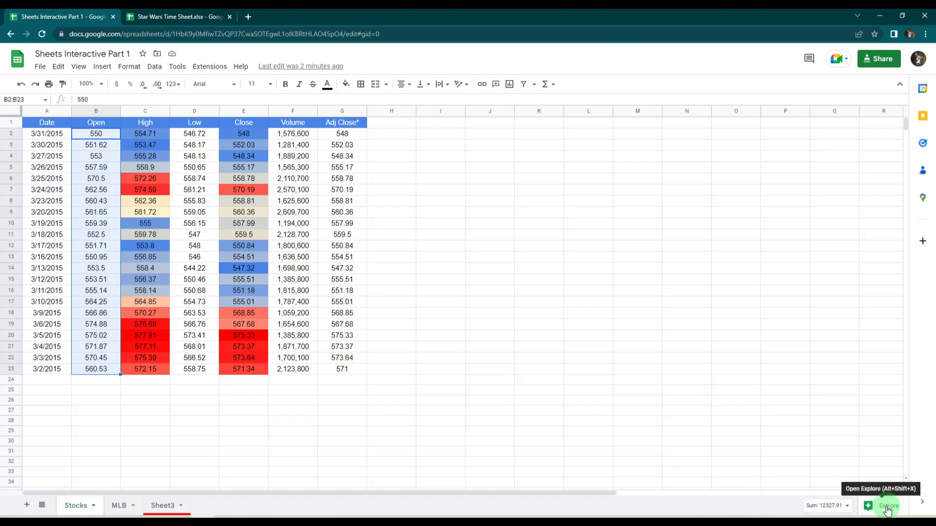
pyautogui.click(844, 508)
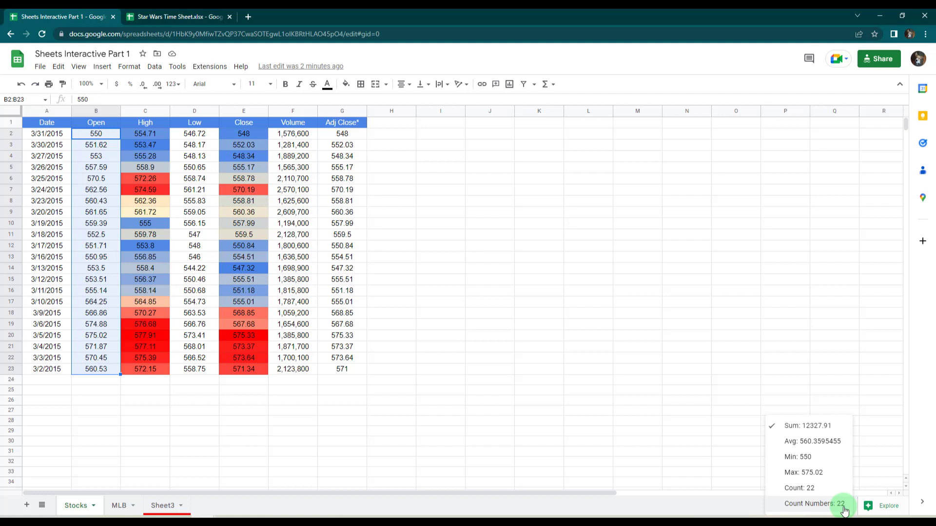
pyautogui.click(756, 508)
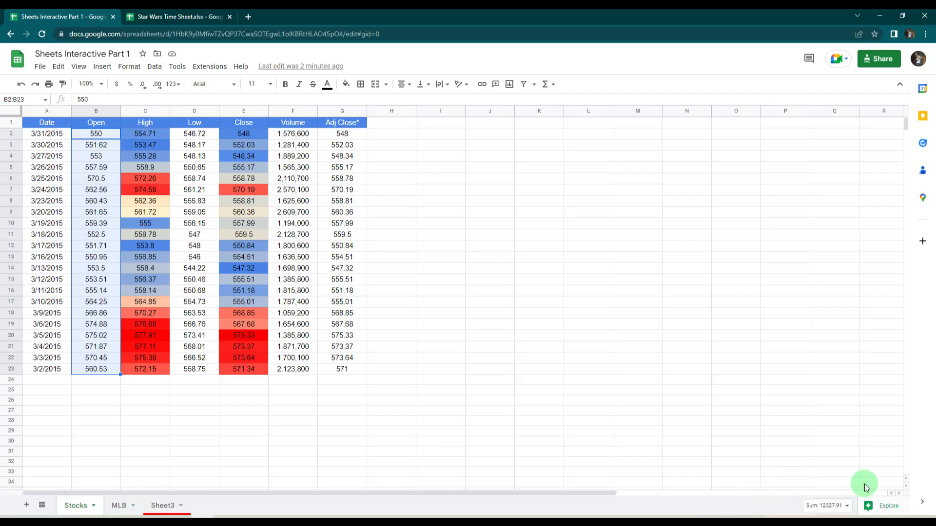
# Open Explore for the selected Open values and browse its suggested answers and analysis charts
pyautogui.click(894, 508)
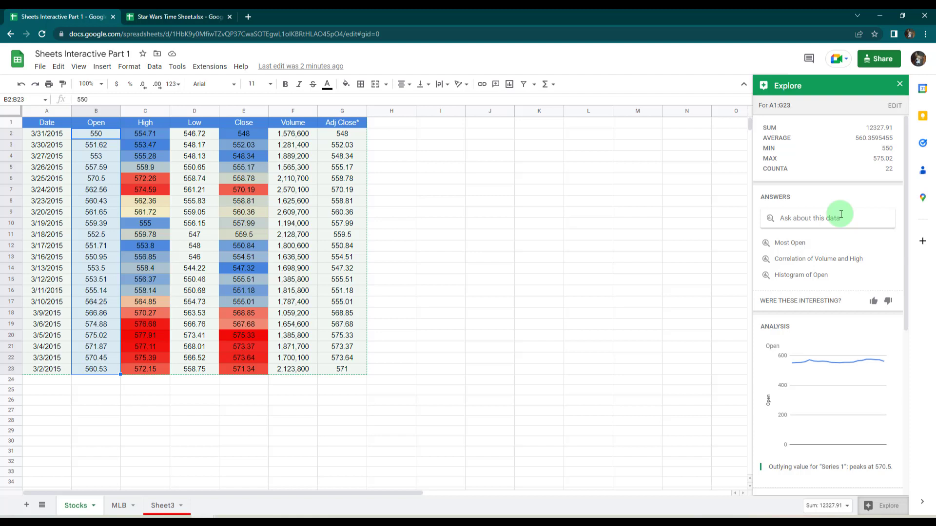
pyautogui.scroll(-3, 842, 218)
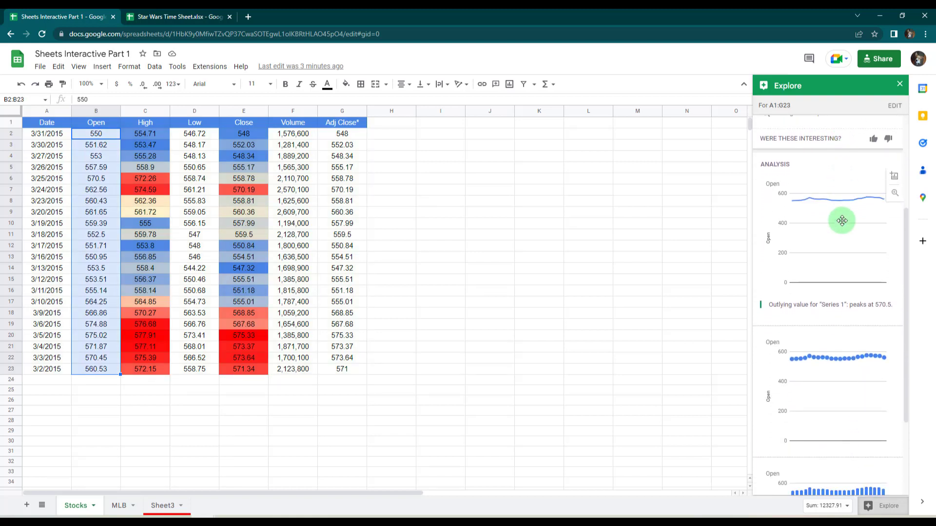
pyautogui.scroll(-3, 842, 220)
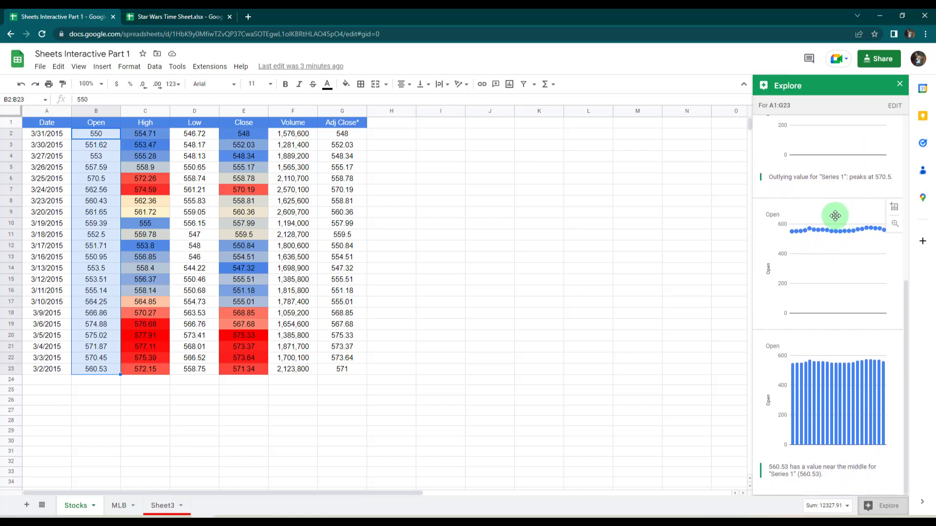
pyautogui.scroll(2, 836, 216)
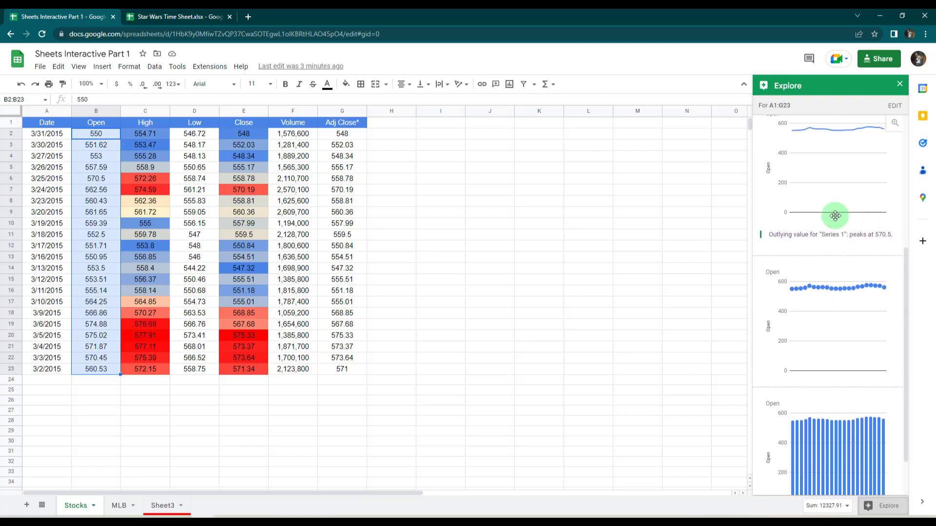
pyautogui.scroll(1, 836, 216)
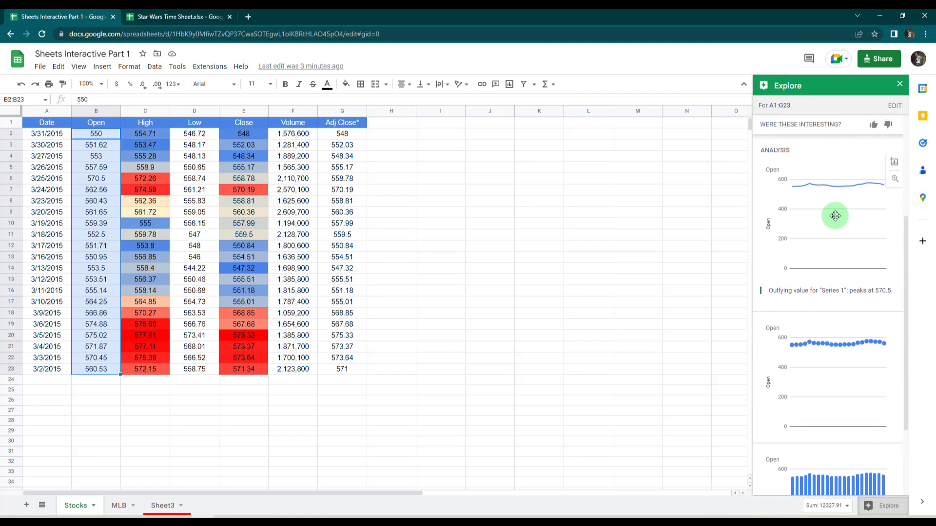
# Insert Explore's suggested Open line chart beside the stock table, delete it again and close Explore
pyautogui.moveTo(837, 180); pyautogui.dragTo(505, 209)
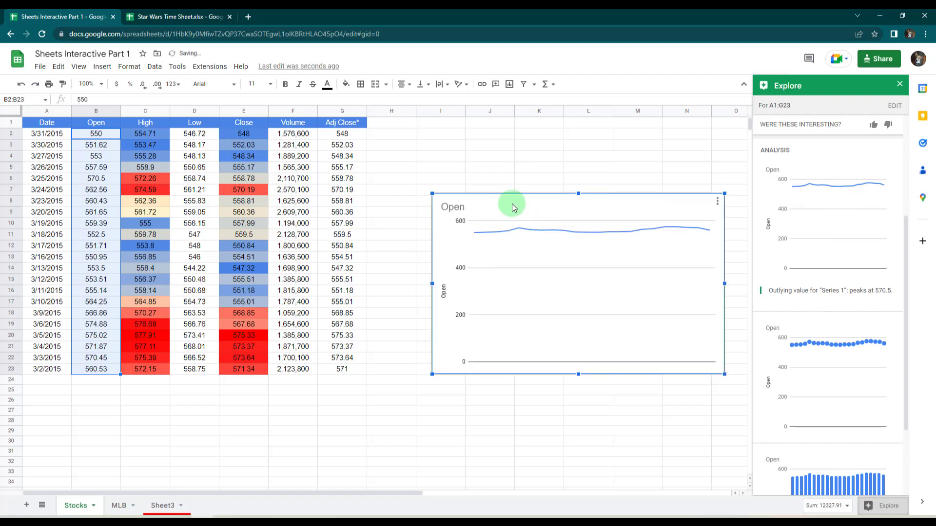
pyautogui.moveTo(843, 215)
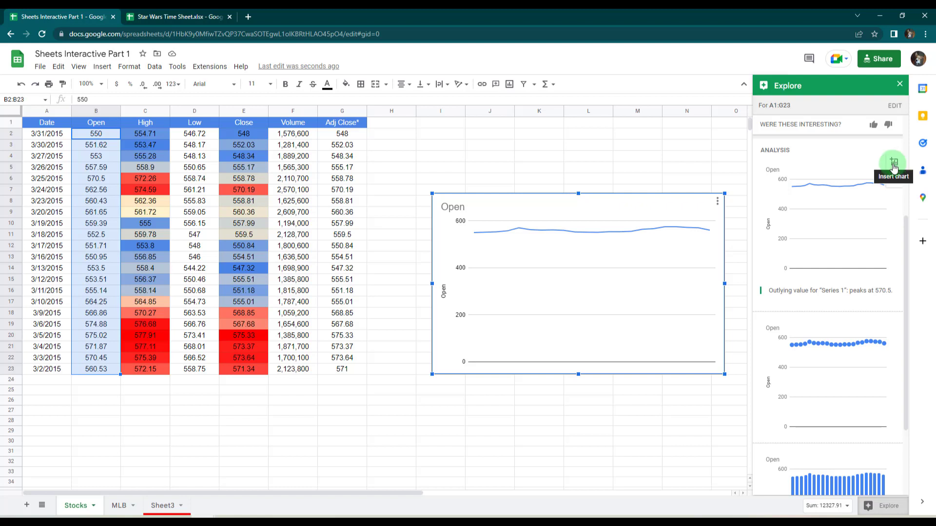
pyautogui.click(717, 203)
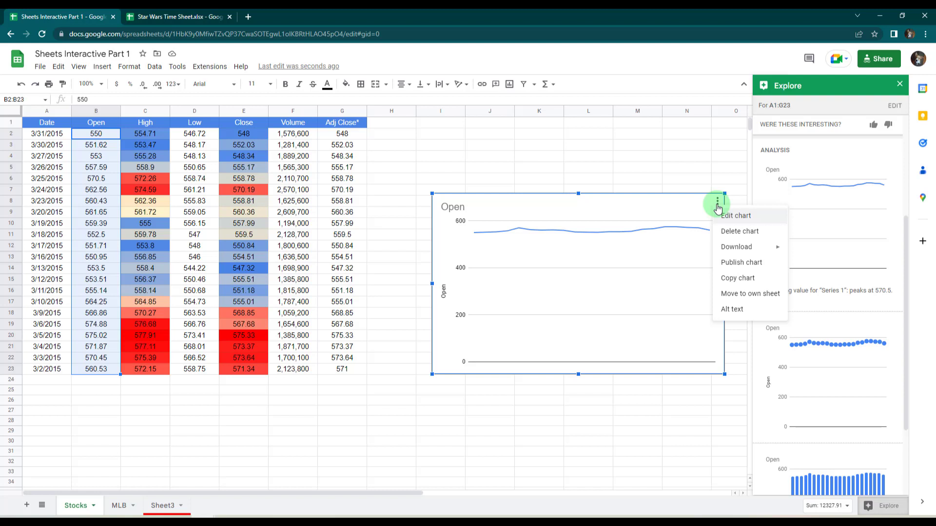
pyautogui.click(728, 236)
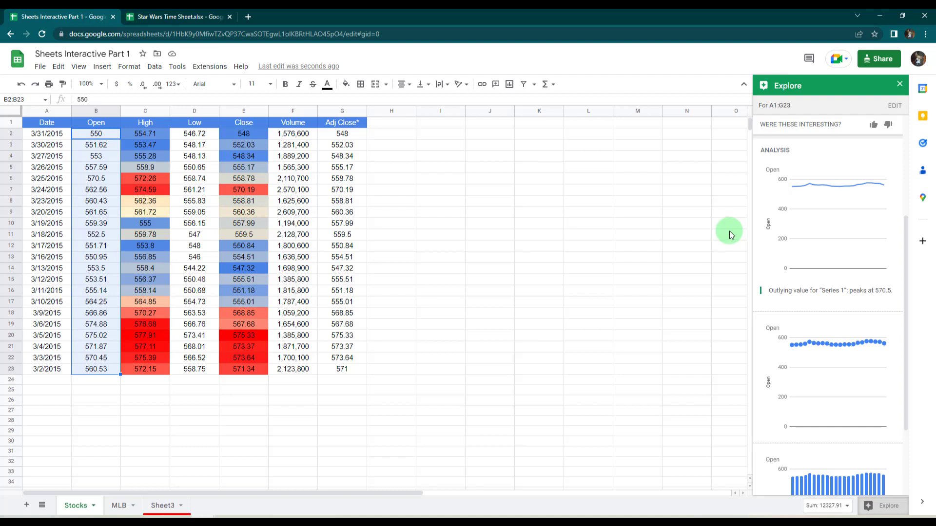
pyautogui.click(900, 84)
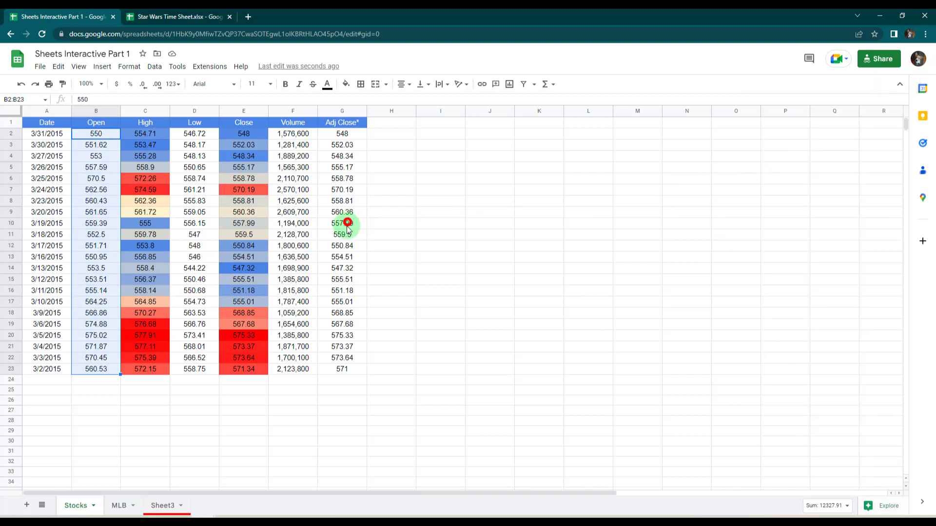
# Select the Adj Close values in G10:G14 and check their quick summary statistics
pyautogui.moveTo(342, 223); pyautogui.dragTo(342, 269)
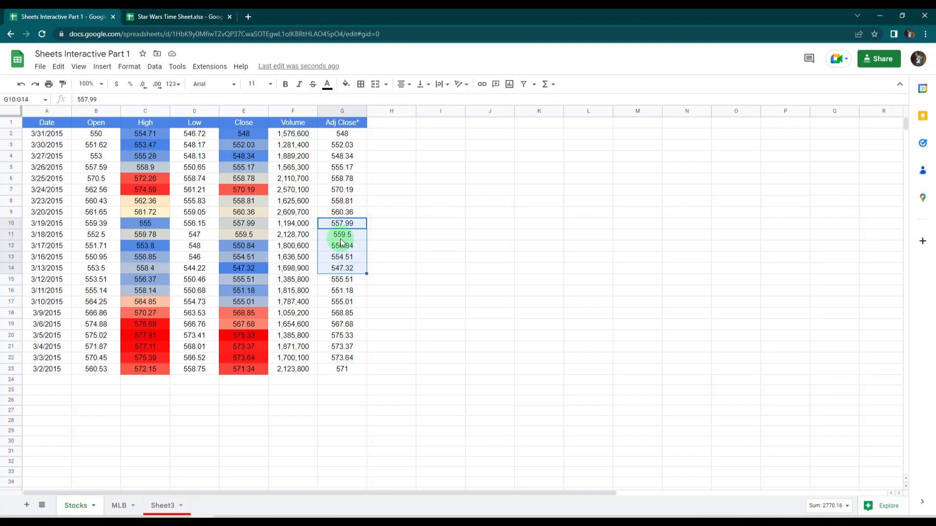
pyautogui.click(826, 503)
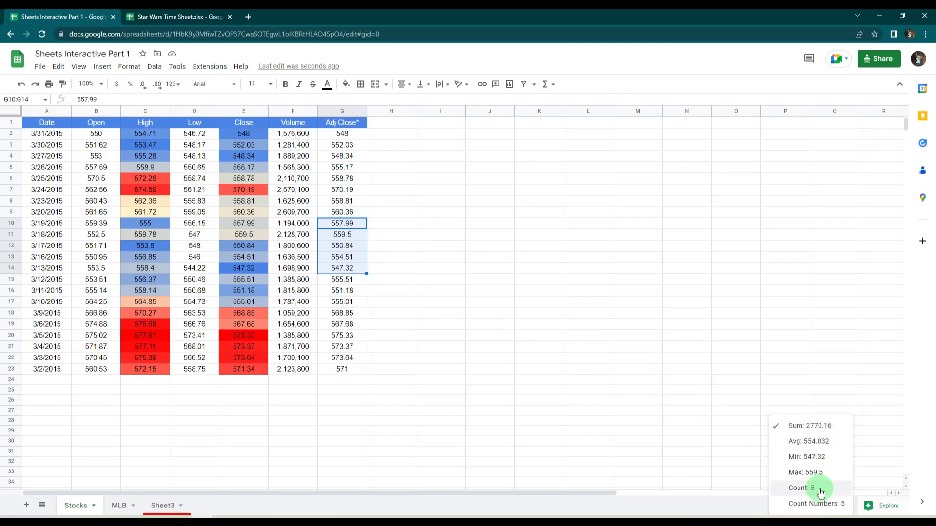
pyautogui.click(740, 508)
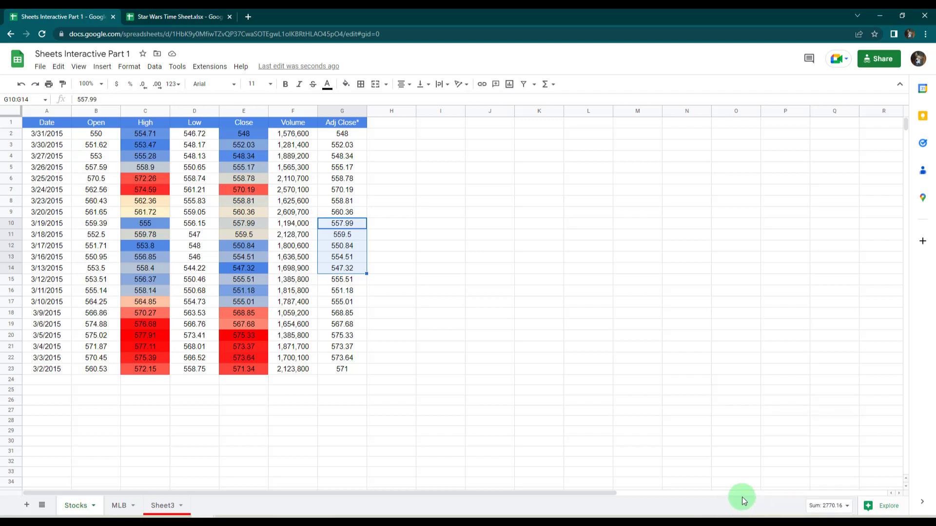
pyautogui.click(404, 377)
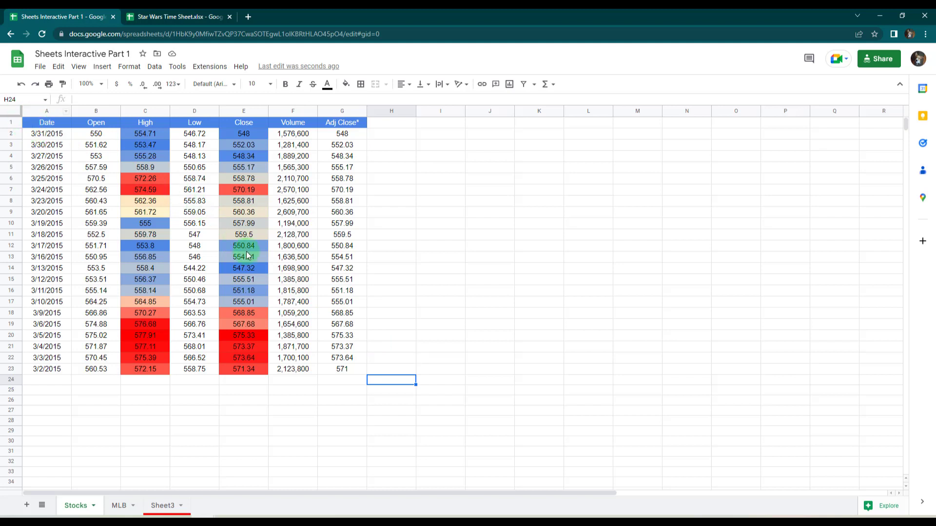
# Create a new filter view over the whole stock table A1:G23 and dismiss the introductory tip
pyautogui.moveTo(347, 371); pyautogui.dragTo(52, 129)
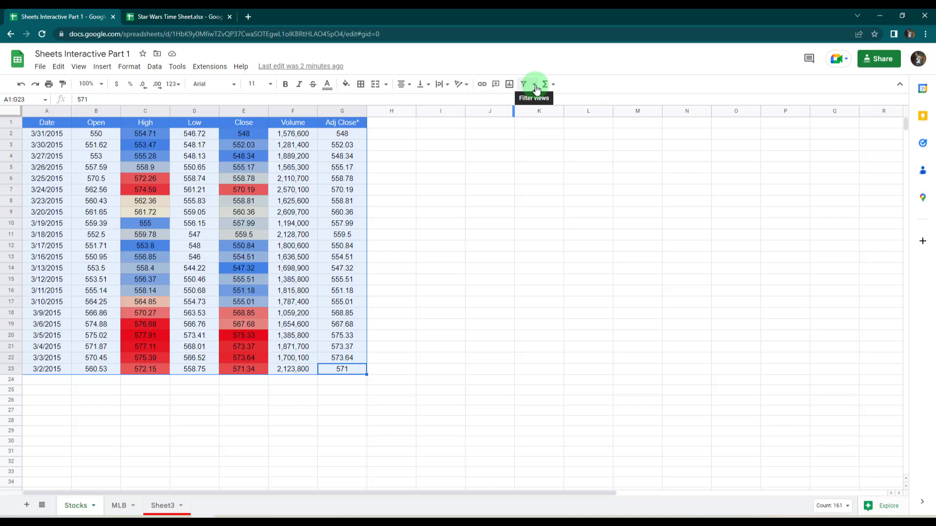
pyautogui.click(535, 86)
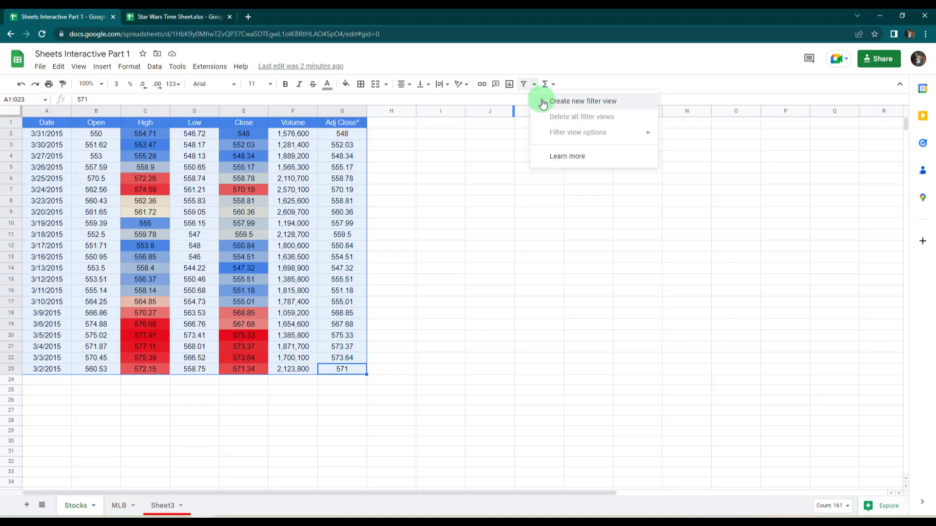
pyautogui.click(543, 102)
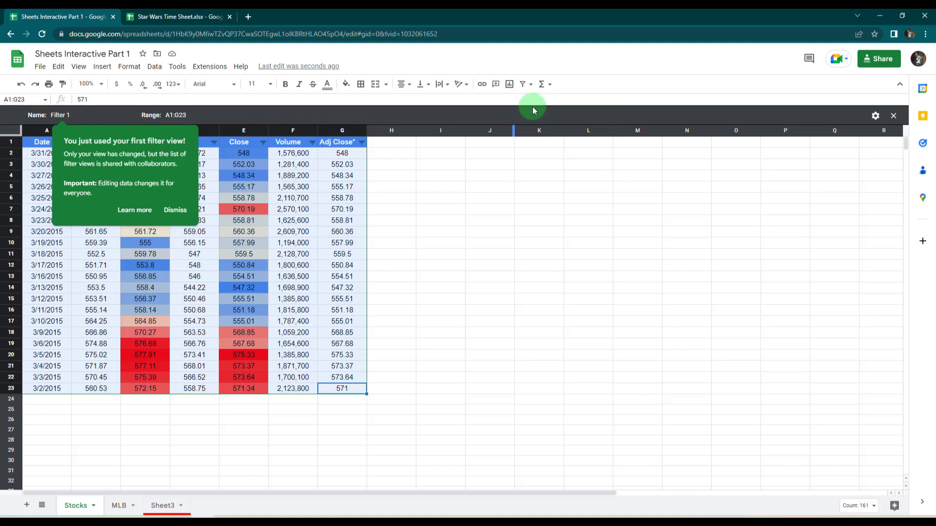
pyautogui.click(168, 211)
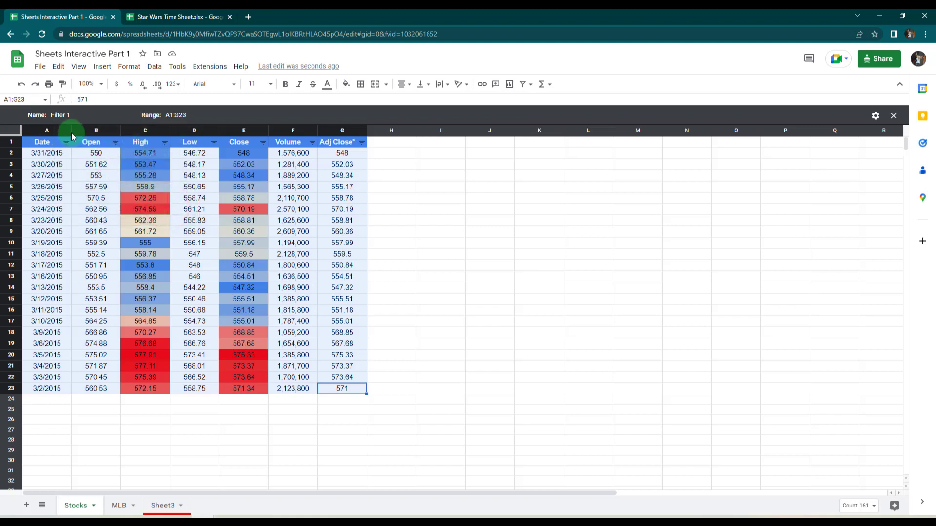
# Rename the filter view as GGG and deselect the stock table
pyautogui.click(63, 115)
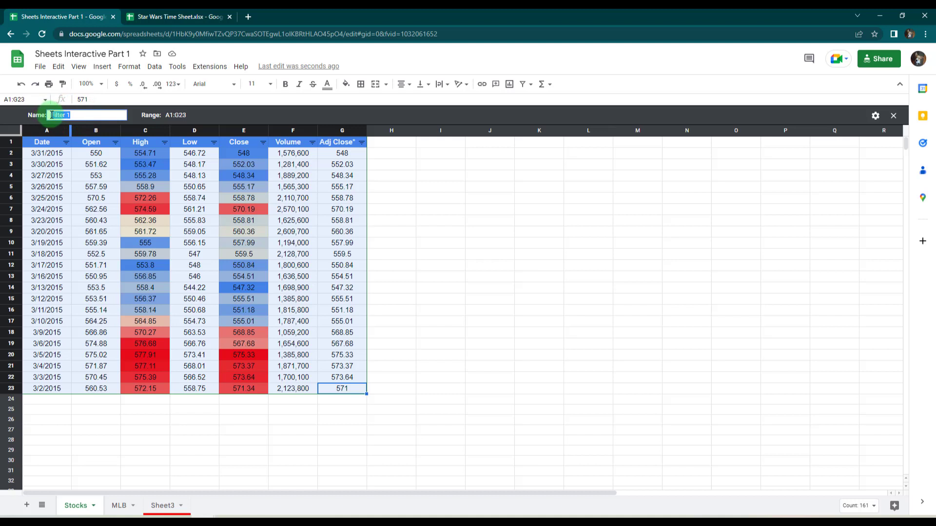
pyautogui.write('GGG')
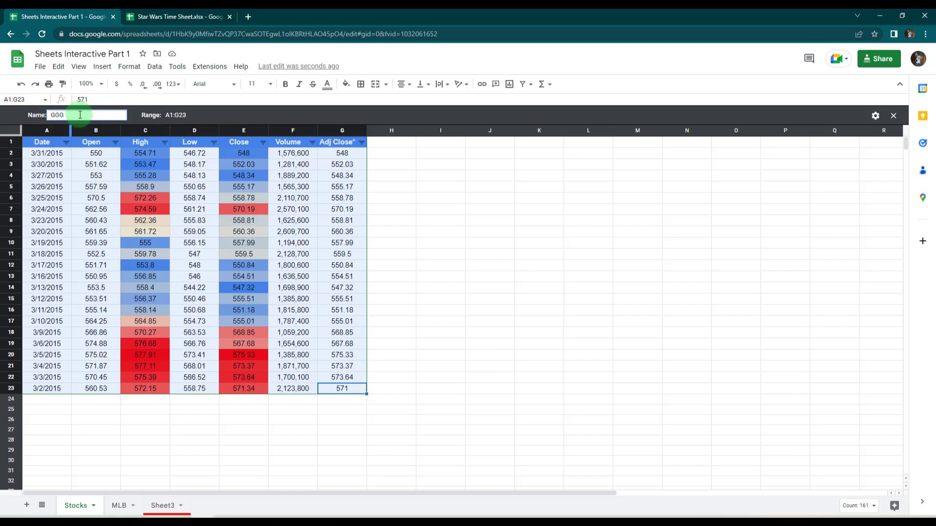
pyautogui.click(298, 114)
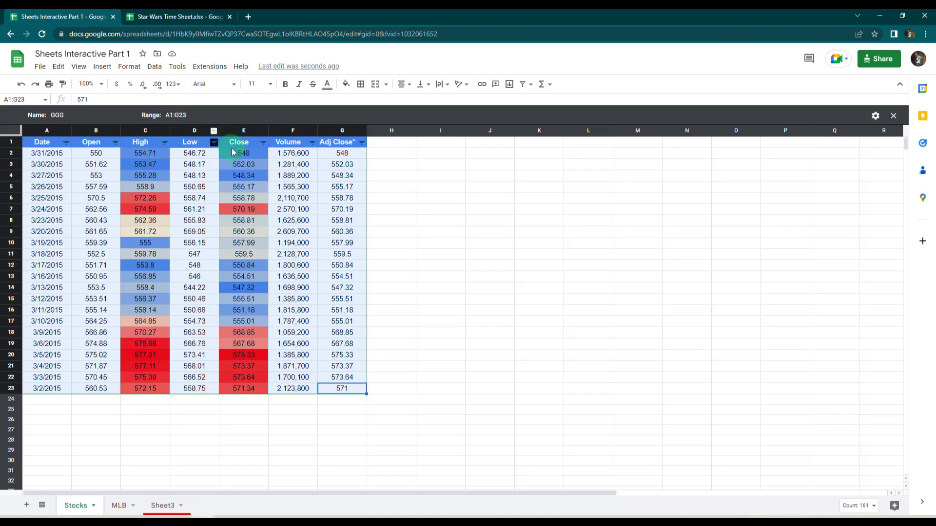
pyautogui.click(414, 188)
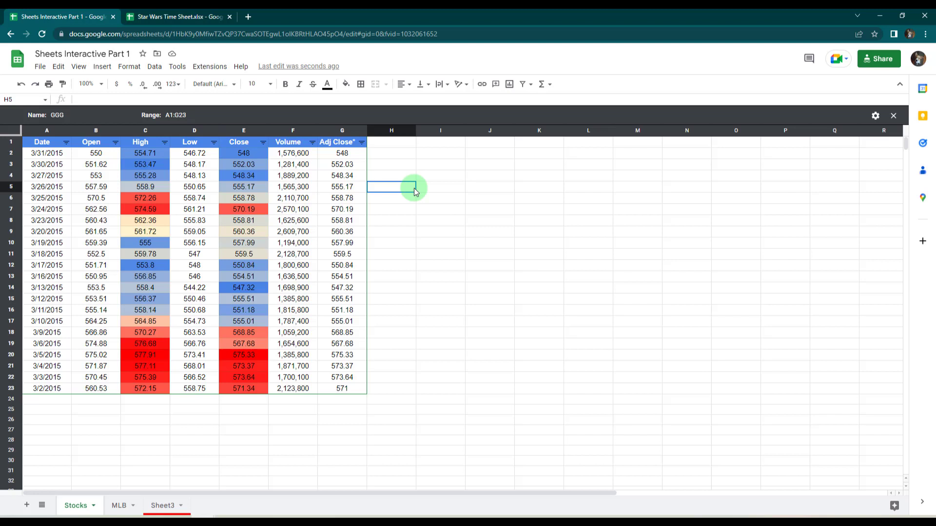
# Filter the Adj Close column in filter view GGG to show only the values 547.32, 548.34 and 550.84
pyautogui.click(361, 143)
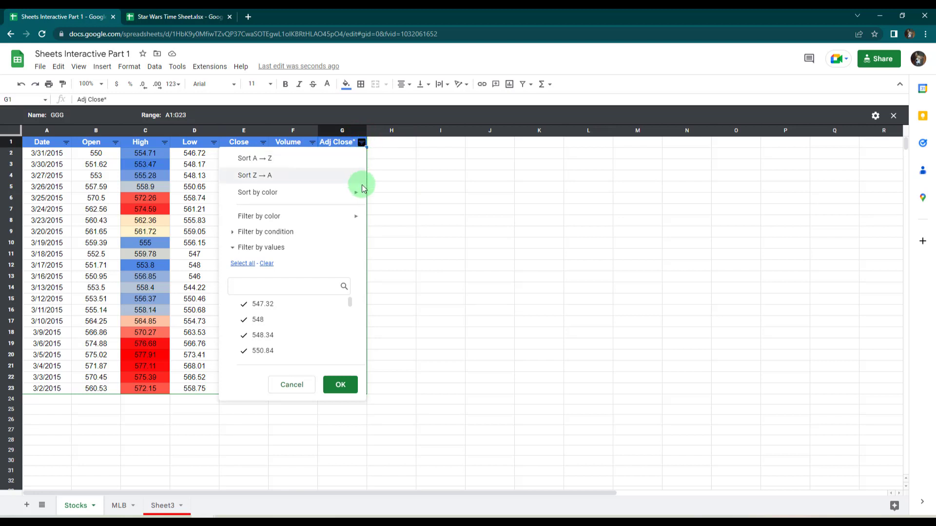
pyautogui.moveTo(360, 193)
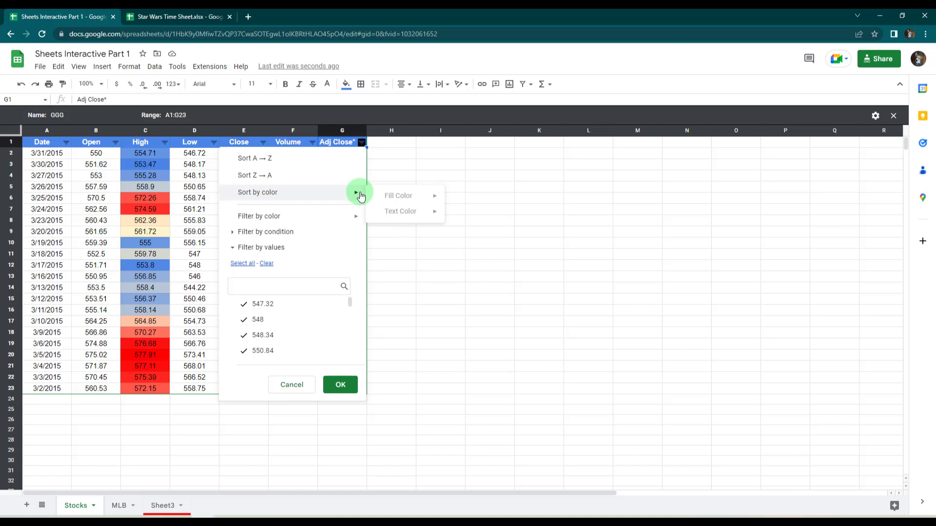
pyautogui.moveTo(355, 219)
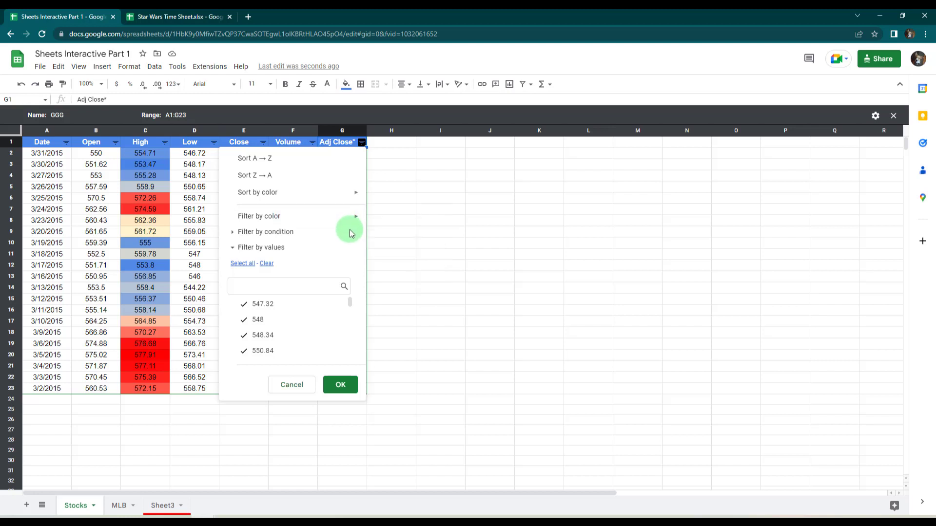
pyautogui.click(266, 264)
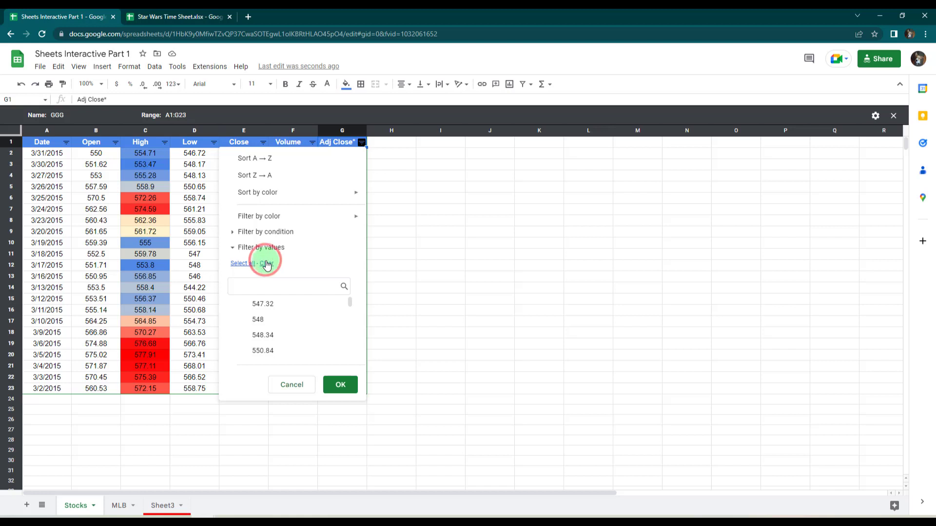
pyautogui.click(243, 305)
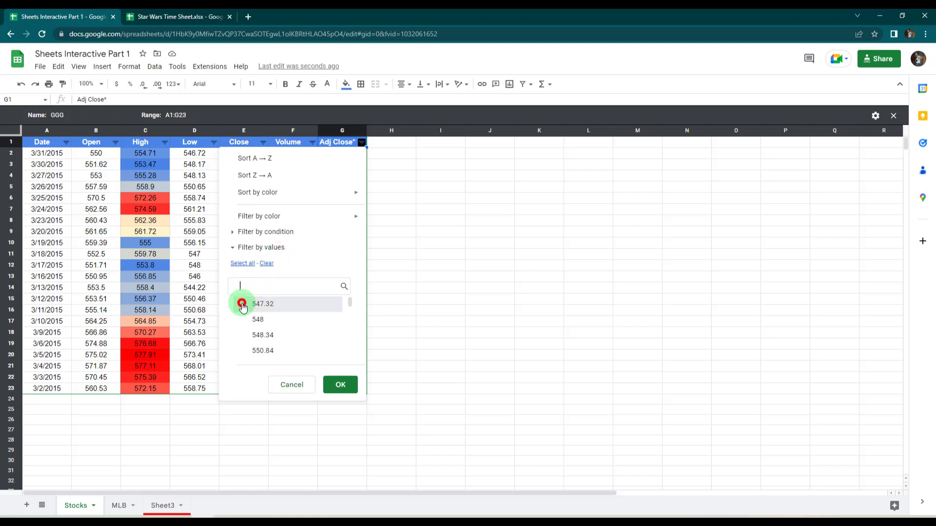
pyautogui.click(242, 335)
pyautogui.click(242, 352)
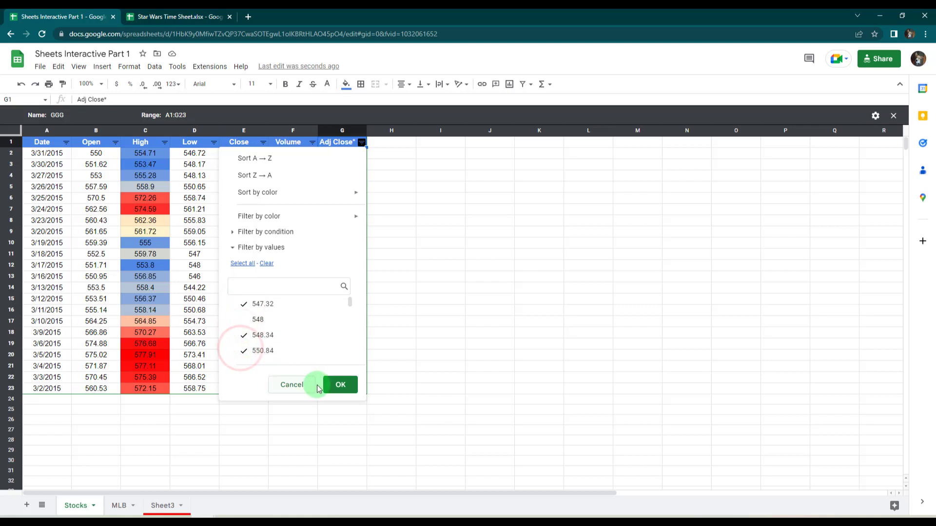
pyautogui.click(341, 386)
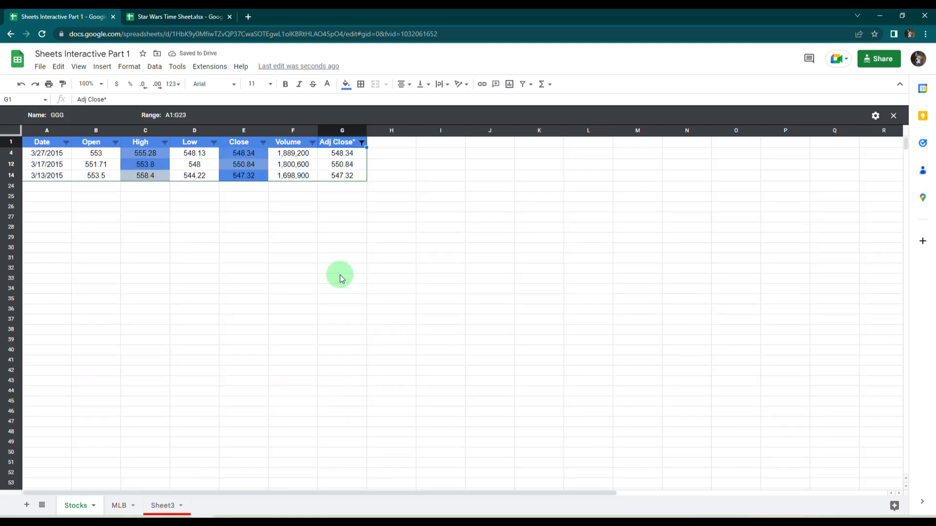
pyautogui.click(348, 208)
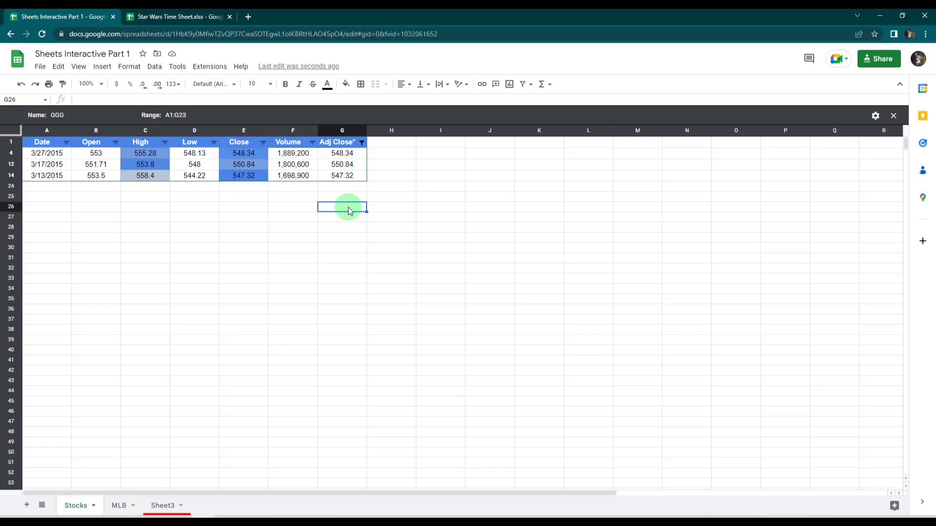
# Highlight the filter view's own web address, check the list of saved filter views and close filter view GGG
pyautogui.click(331, 32)
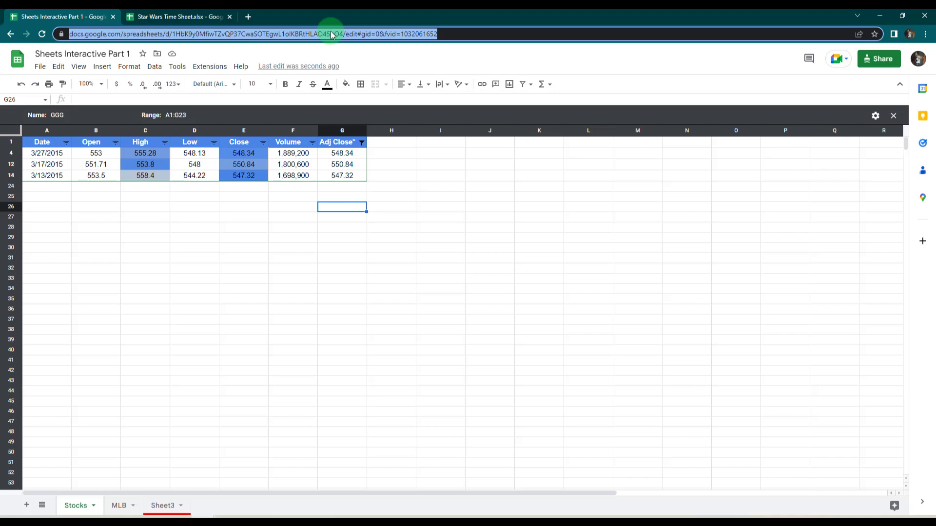
pyautogui.click(463, 156)
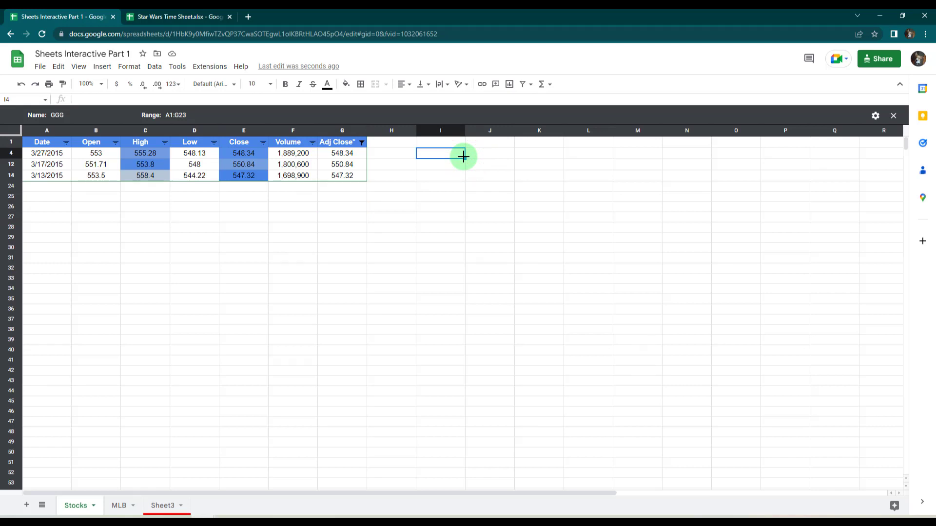
pyautogui.click(532, 87)
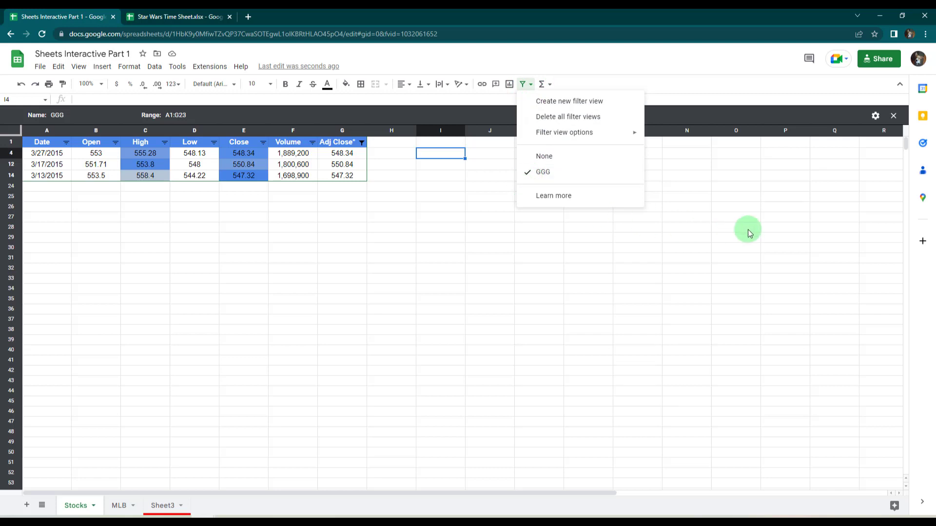
pyautogui.click(894, 116)
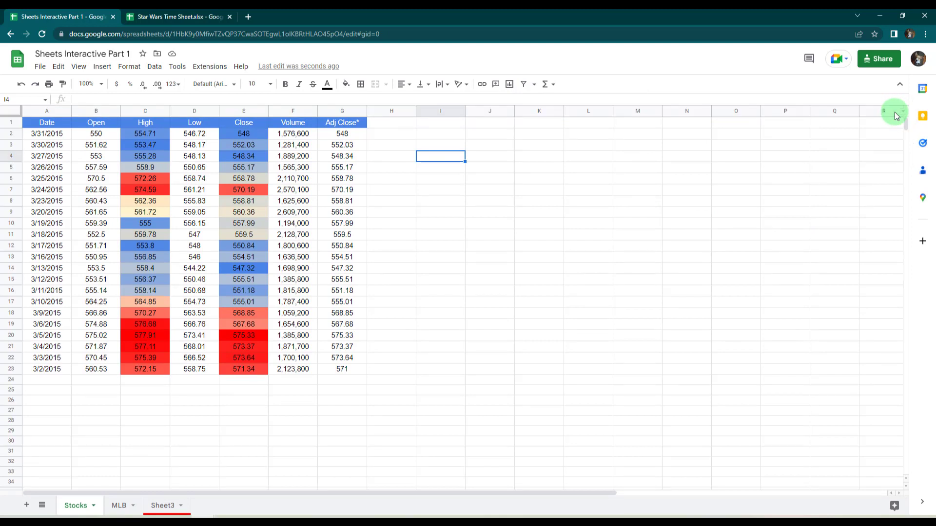
# Reapply the saved filter view GGG to the stock table and close it again
pyautogui.click(535, 87)
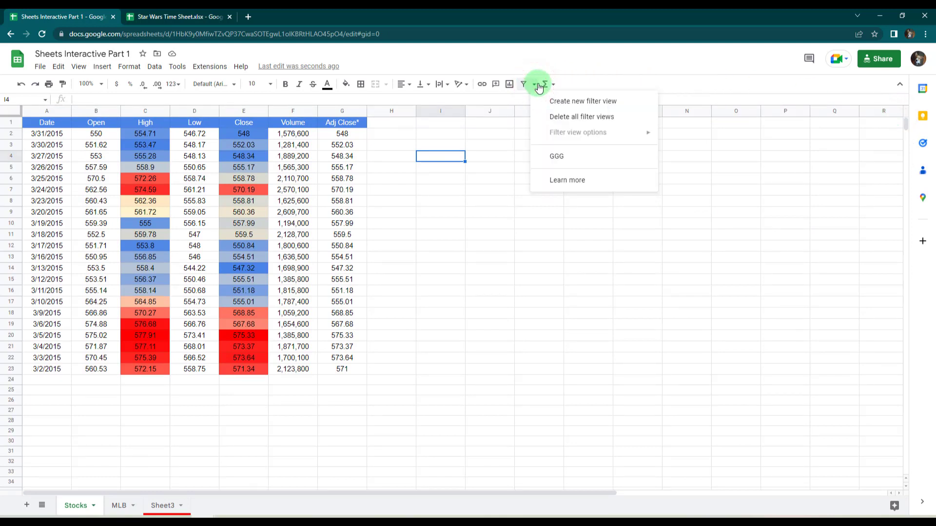
pyautogui.click(542, 161)
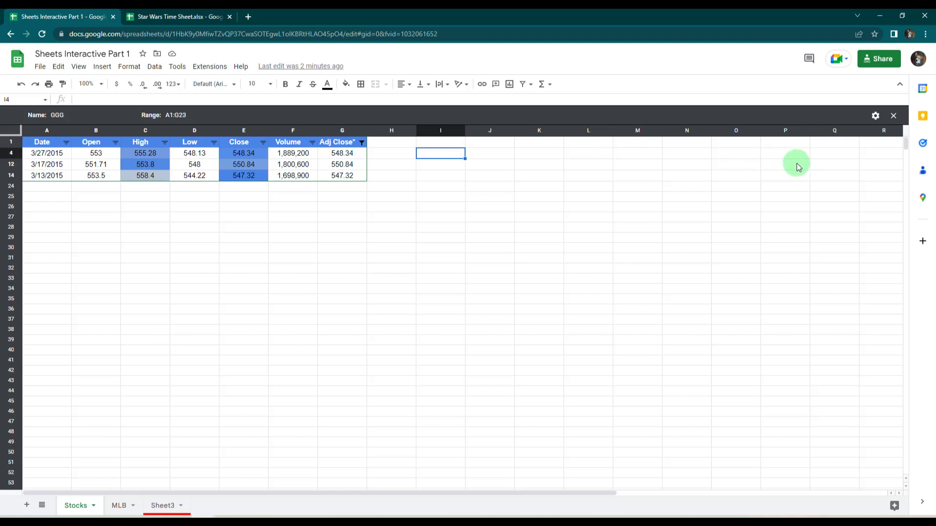
pyautogui.click(894, 118)
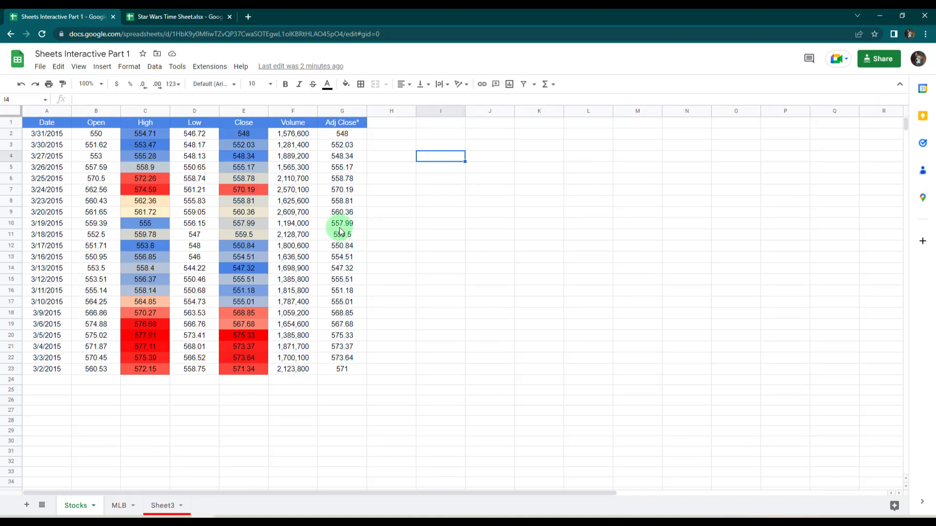
pyautogui.click(155, 67)
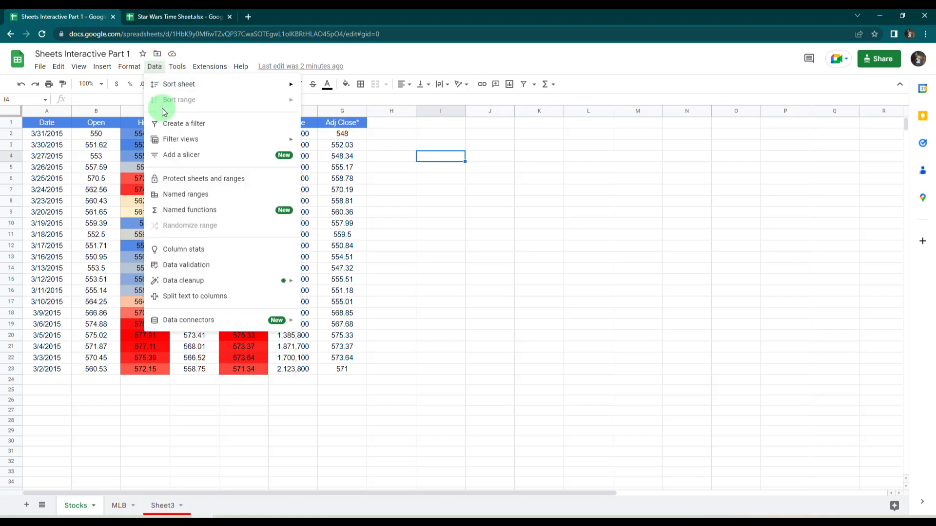
pyautogui.moveTo(164, 141)
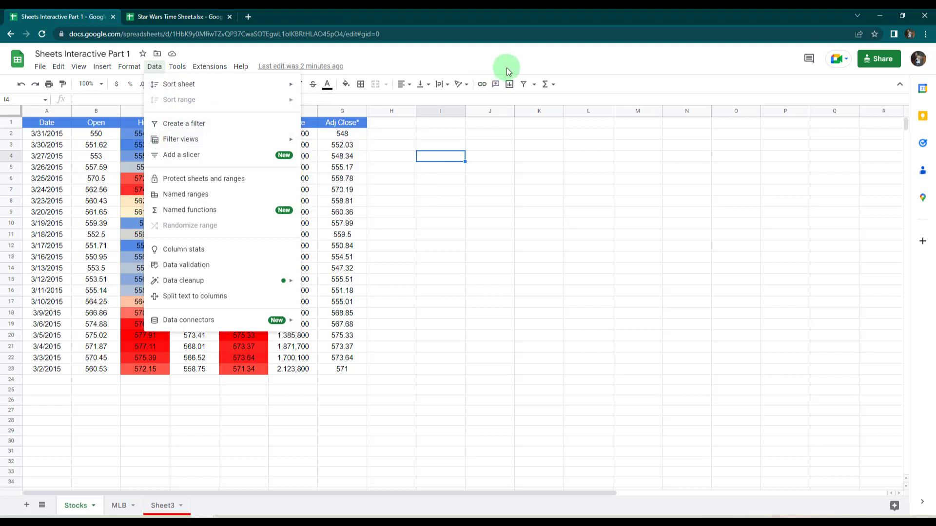
pyautogui.click(550, 63)
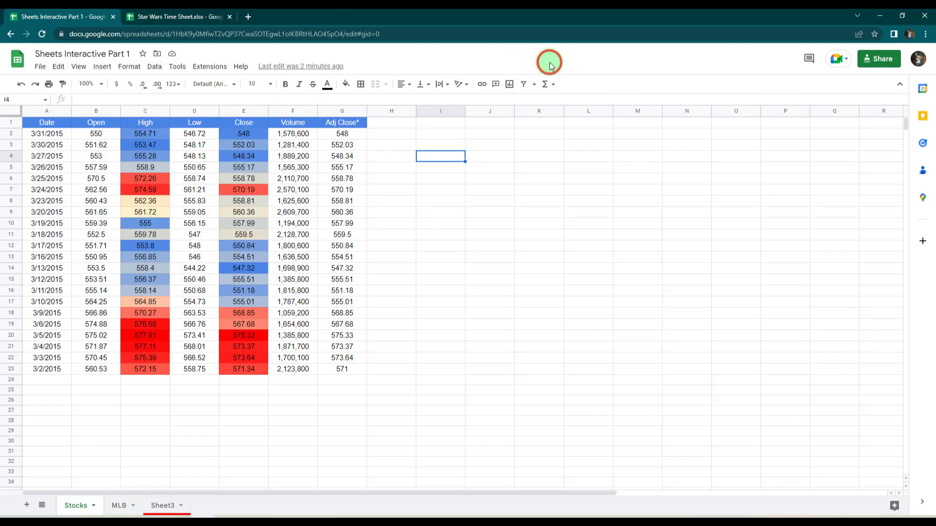
# Create a second filter view on cell I4 and name it GGG2
pyautogui.click(536, 87)
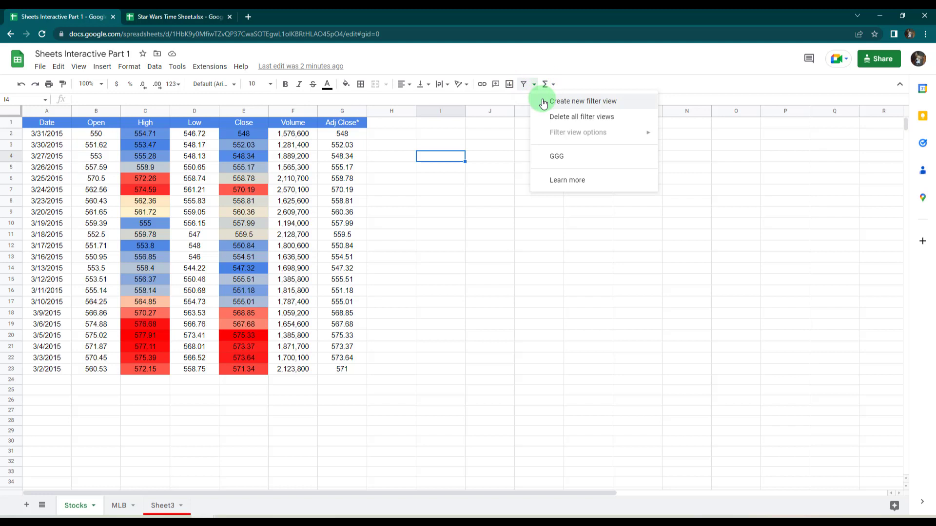
pyautogui.click(544, 102)
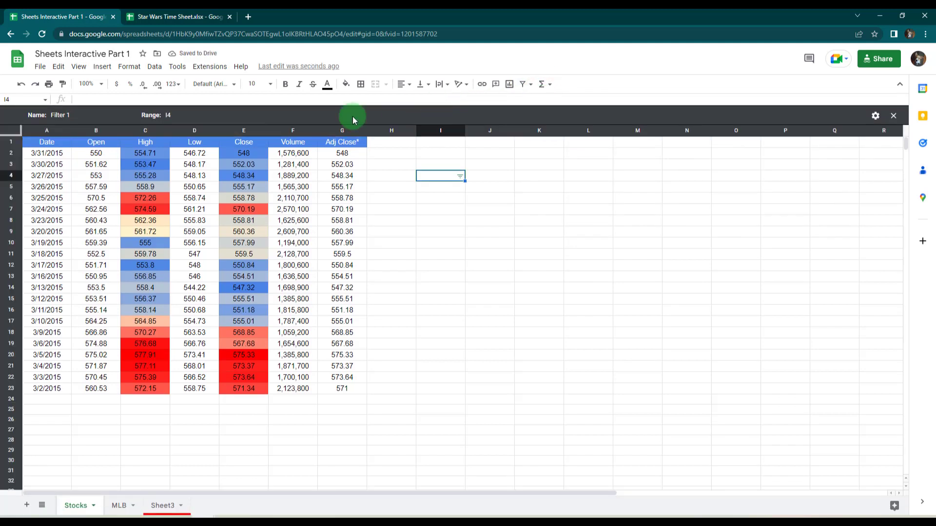
pyautogui.click(78, 115)
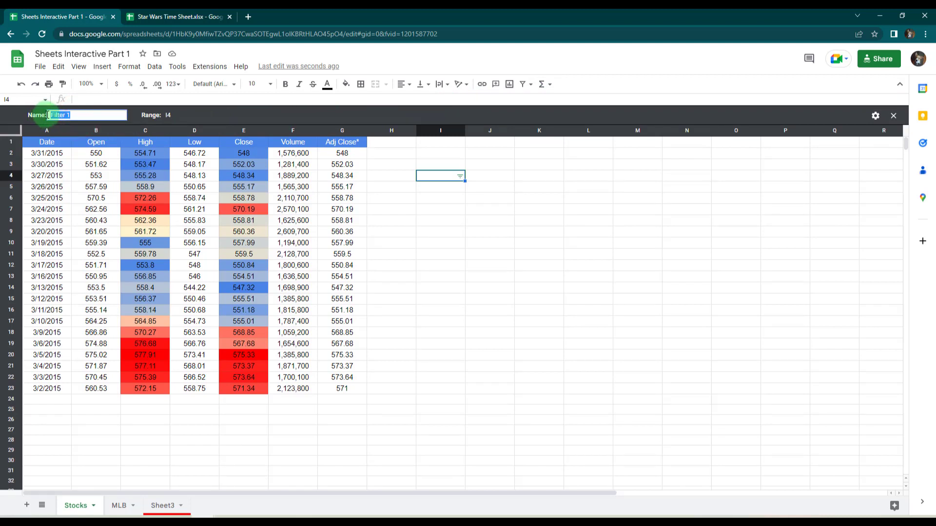
pyautogui.write('GGG2')
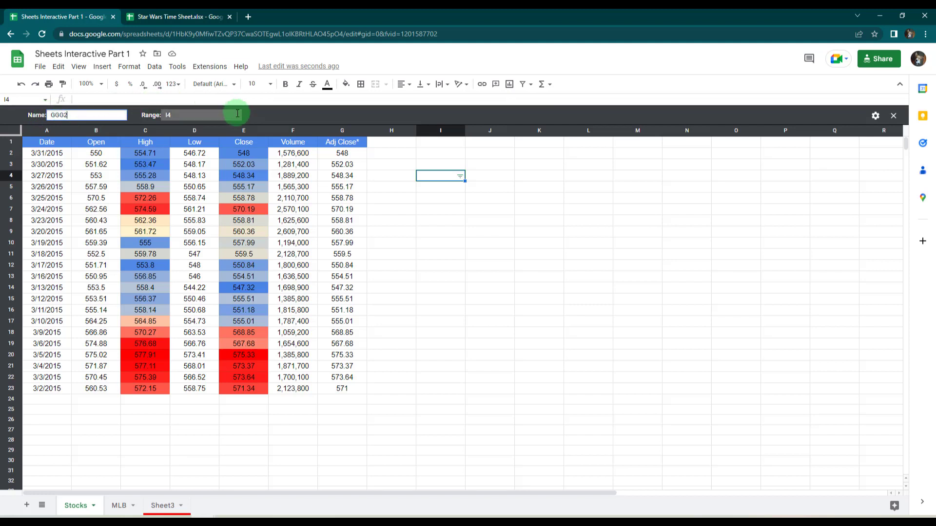
pyautogui.click(262, 120)
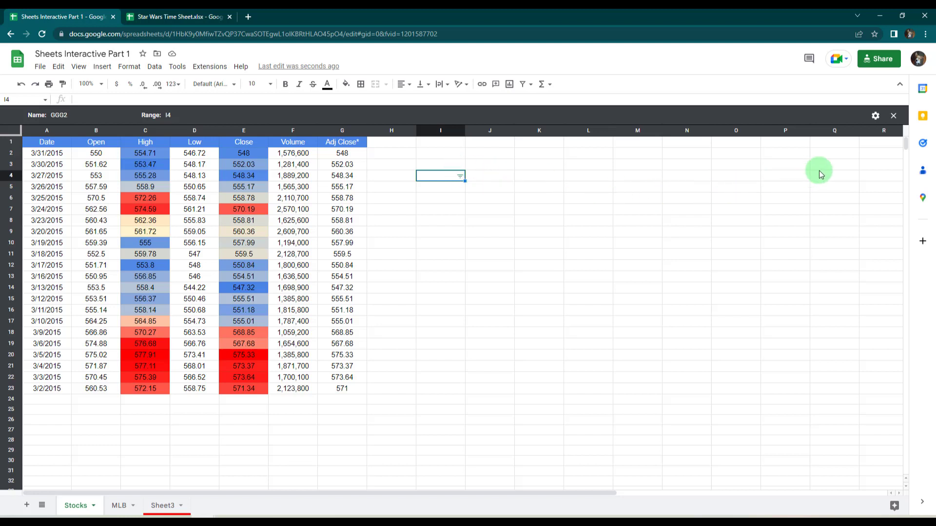
# Delete filter view GGG2 and check the list of saved filter views
pyautogui.click(876, 117)
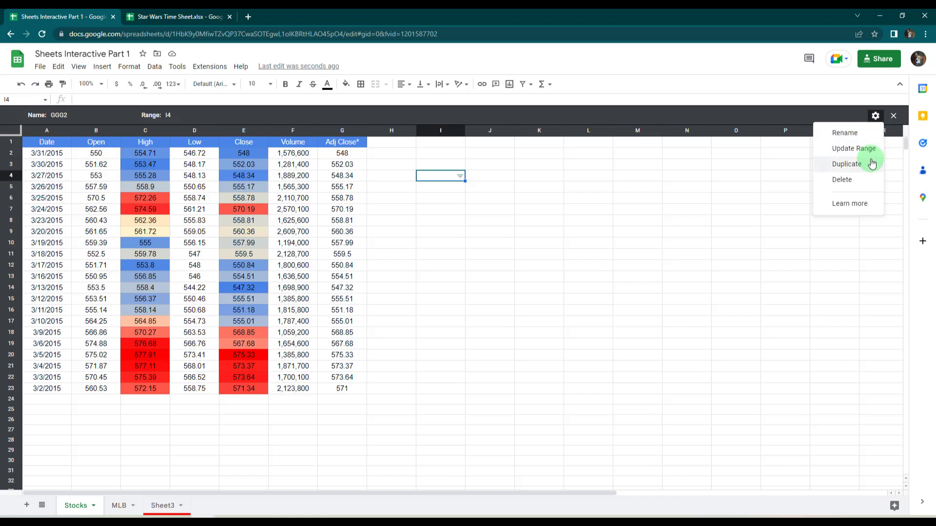
pyautogui.click(872, 184)
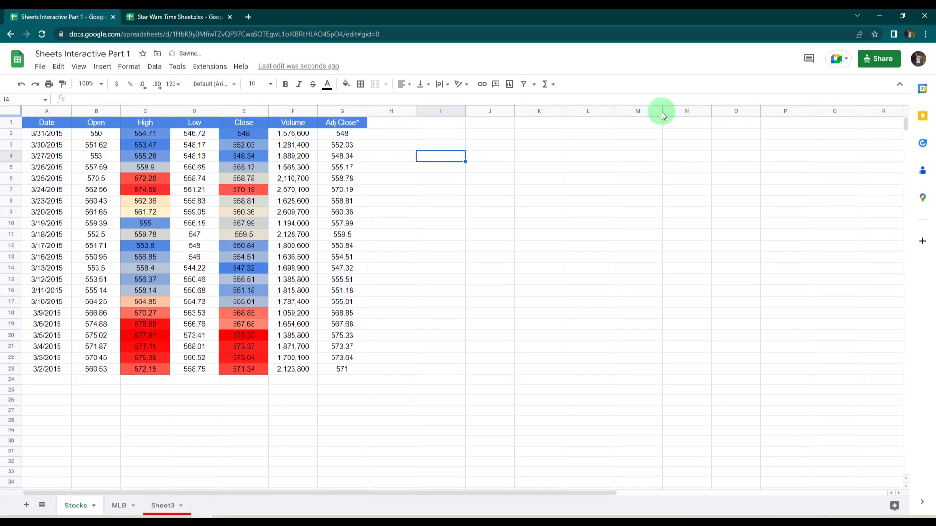
pyautogui.click(535, 86)
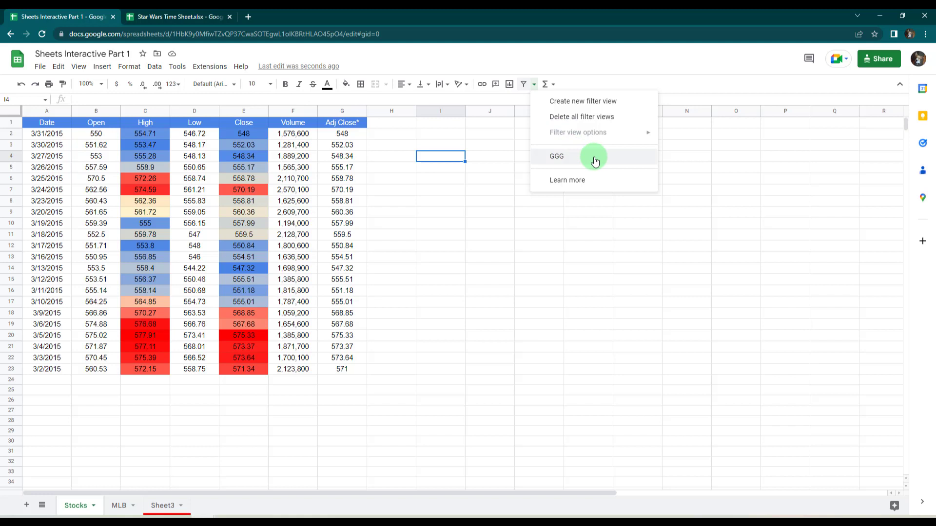
pyautogui.click(592, 58)
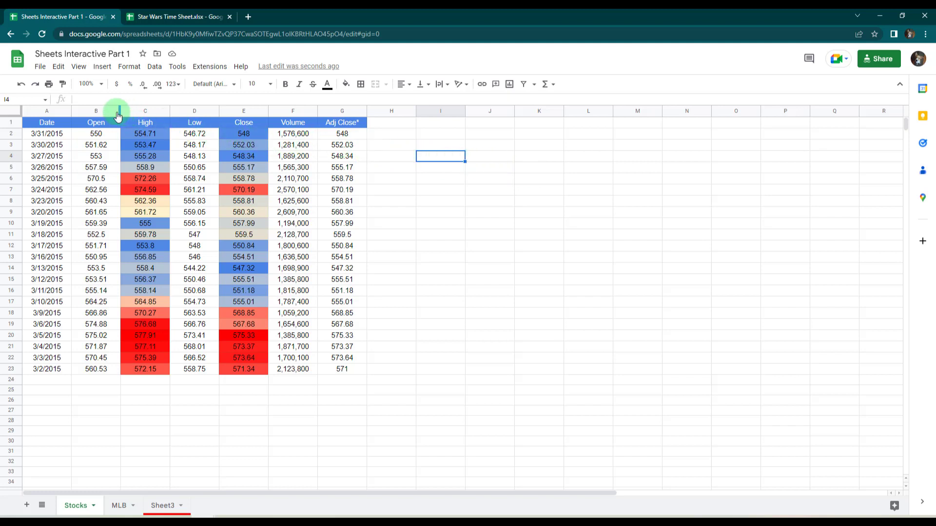
# Find and replace every 2015 with 2023, limiting the search to this sheet
pyautogui.click(59, 67)
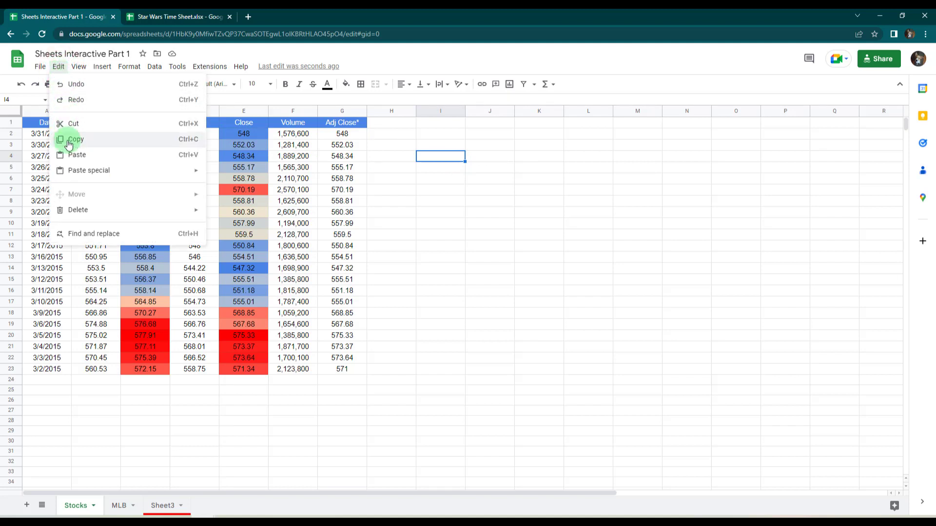
pyautogui.click(89, 235)
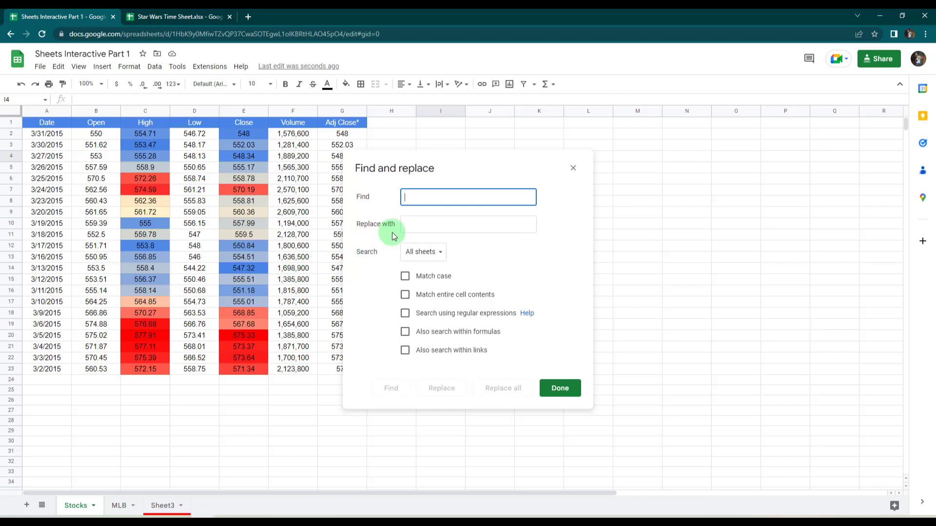
pyautogui.click(424, 197)
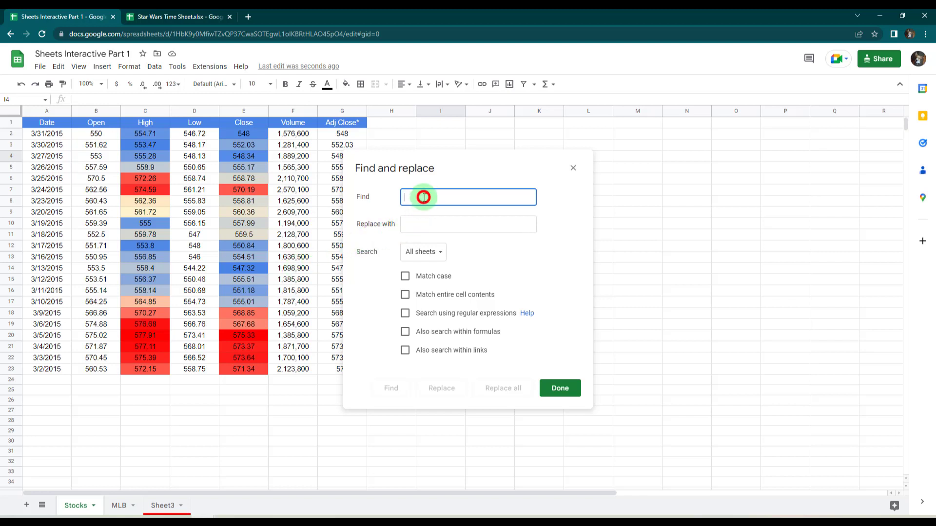
pyautogui.write('2015')
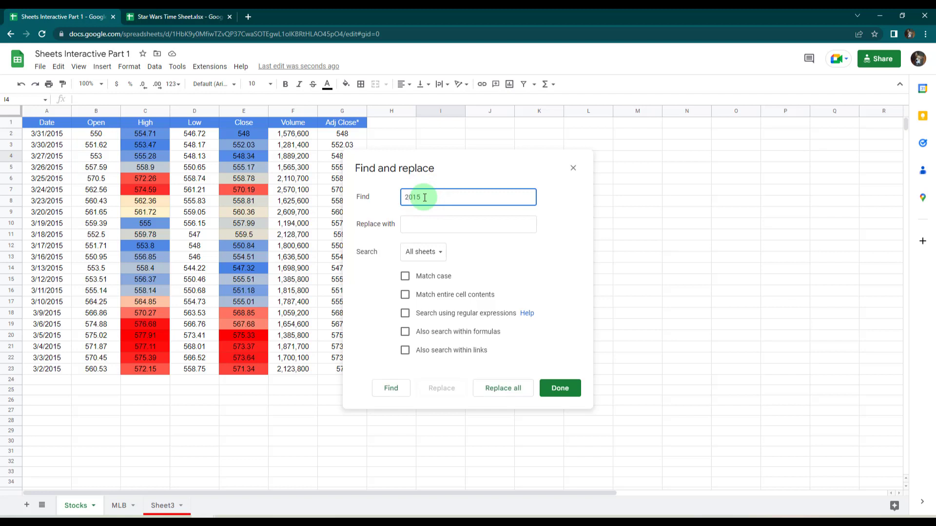
pyautogui.click(423, 225)
pyautogui.write('2')
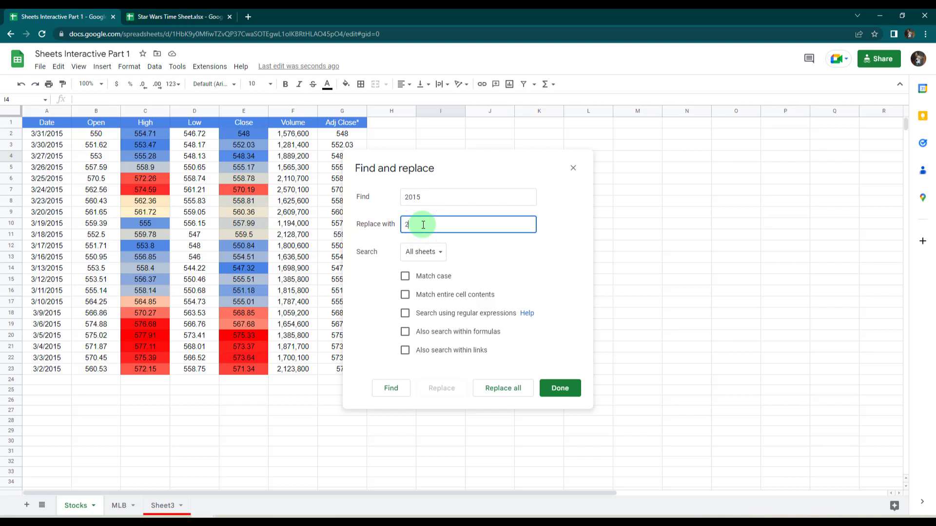
pyautogui.write('023')
pyautogui.click(428, 258)
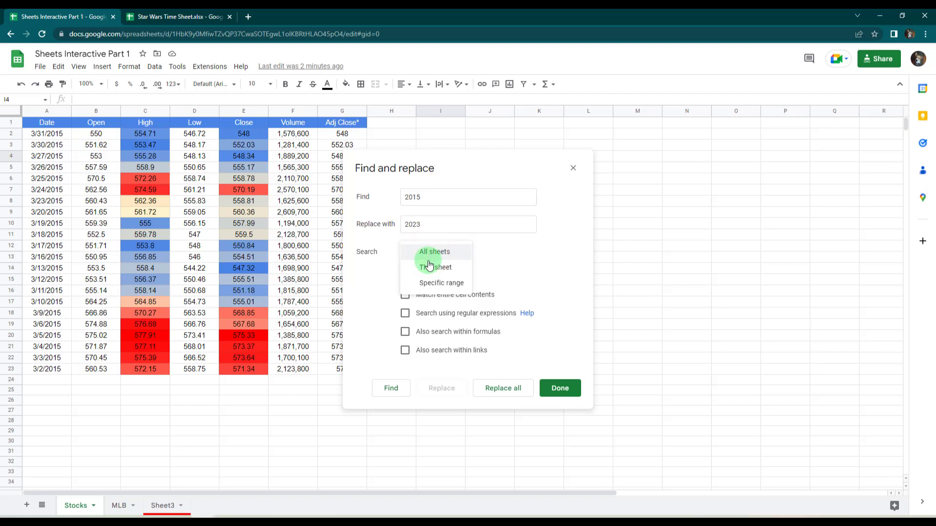
pyautogui.click(430, 267)
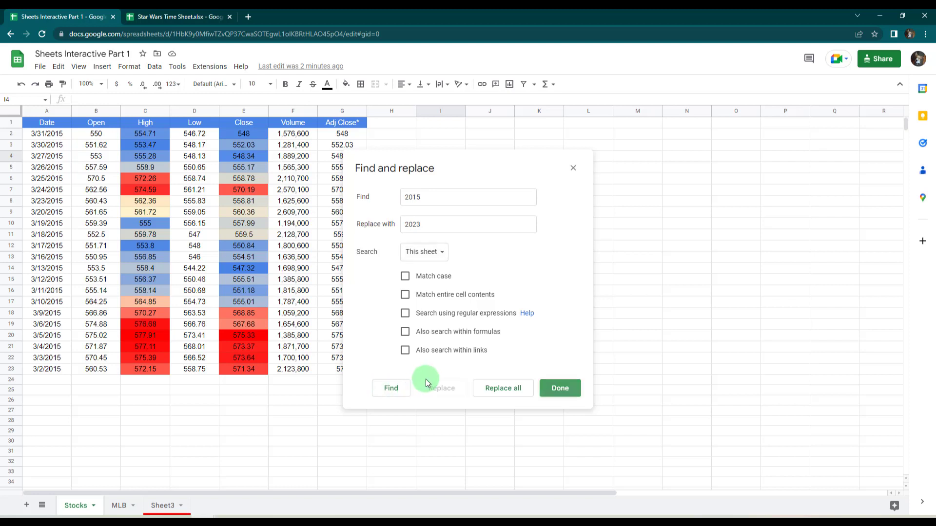
pyautogui.click(510, 390)
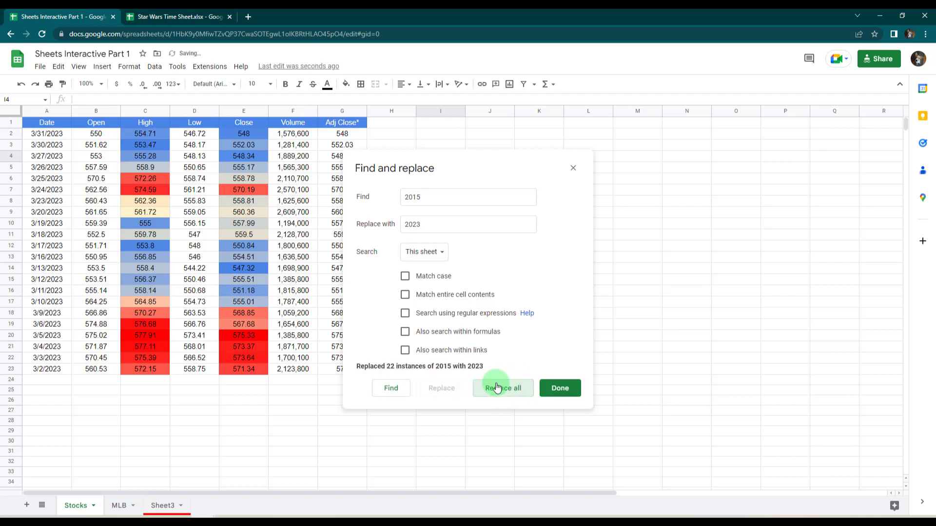
# Check the replaced dates in A2:A23, and close the Find and replace dialog
pyautogui.click(63, 133)
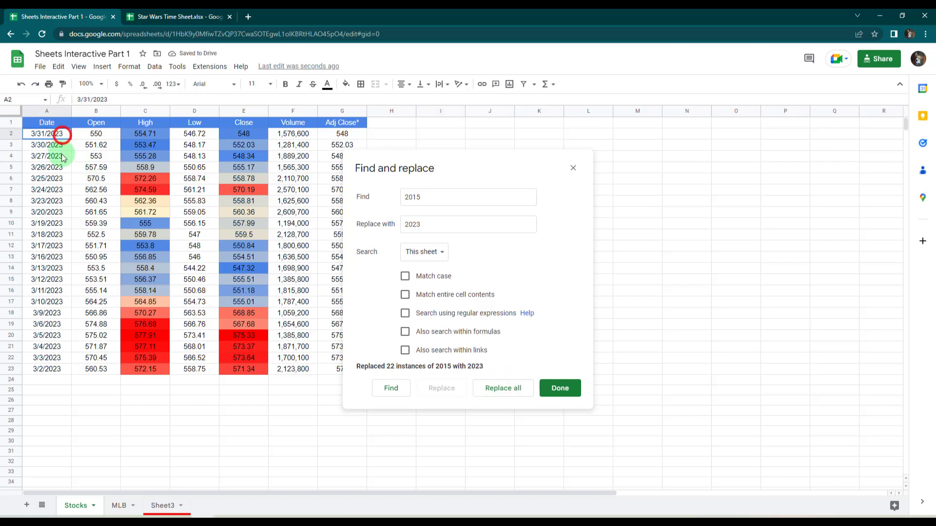
pyautogui.moveTo(62, 157); pyautogui.dragTo(58, 370)
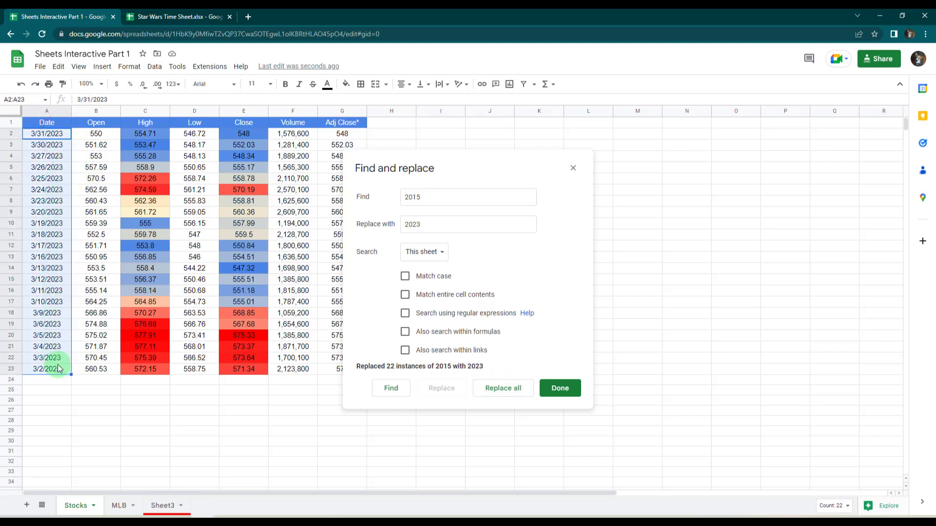
pyautogui.click(58, 369)
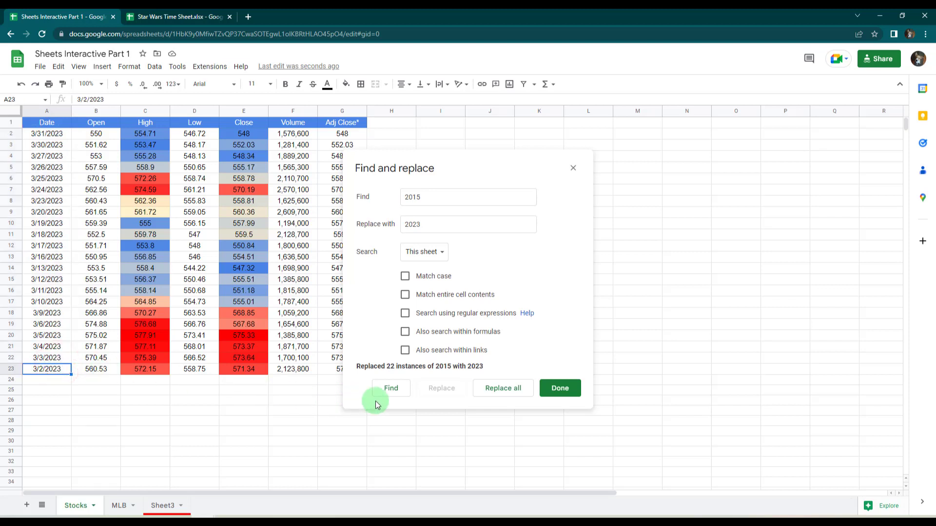
pyautogui.click(560, 389)
pyautogui.click(563, 389)
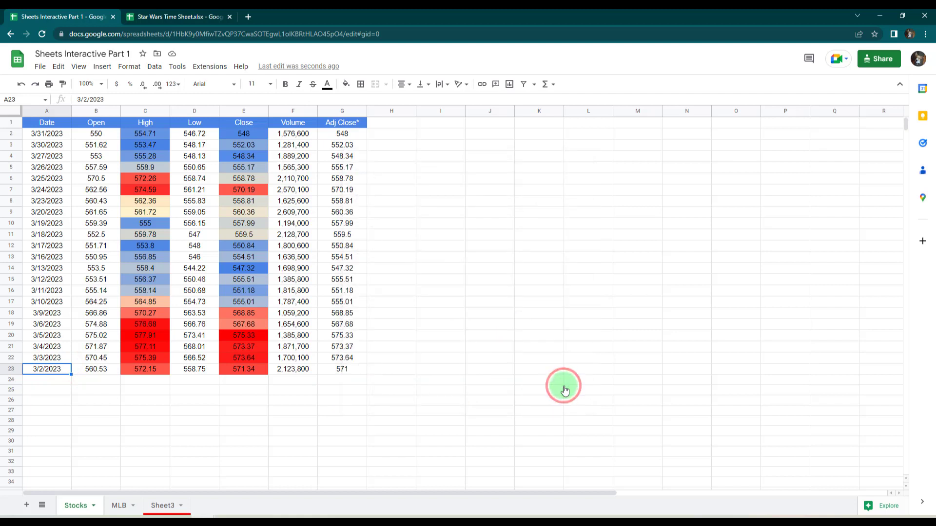
pyautogui.click(482, 260)
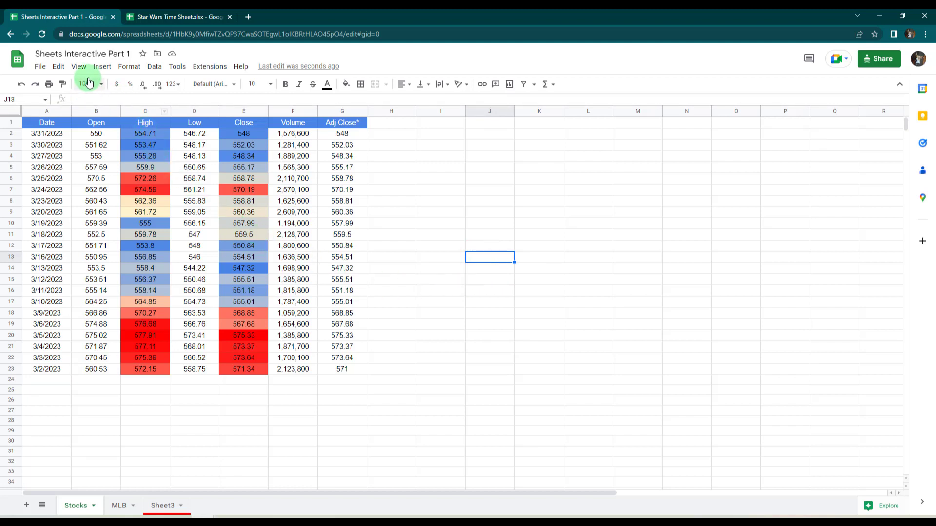
# Reopen Find and replace, review its find and replacement fields and the search scope options, and close it without replacing anything
pyautogui.click(62, 68)
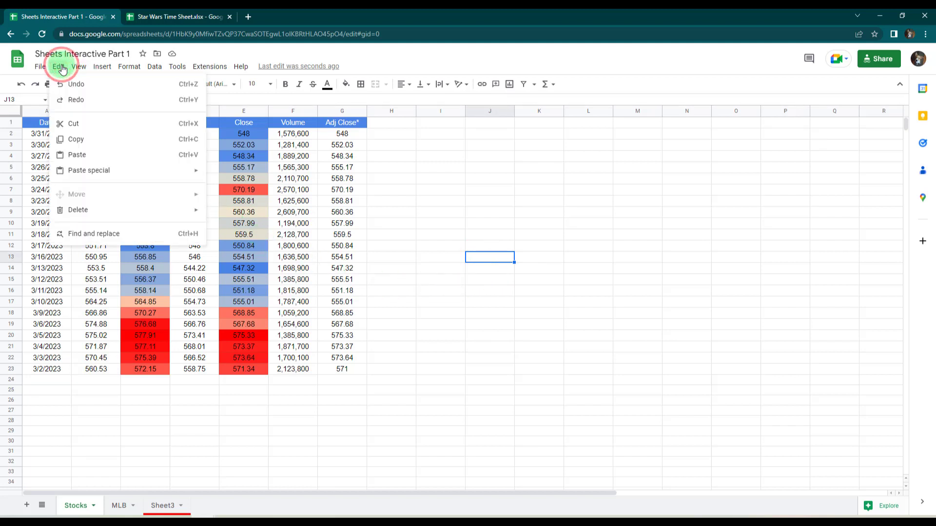
pyautogui.click(95, 236)
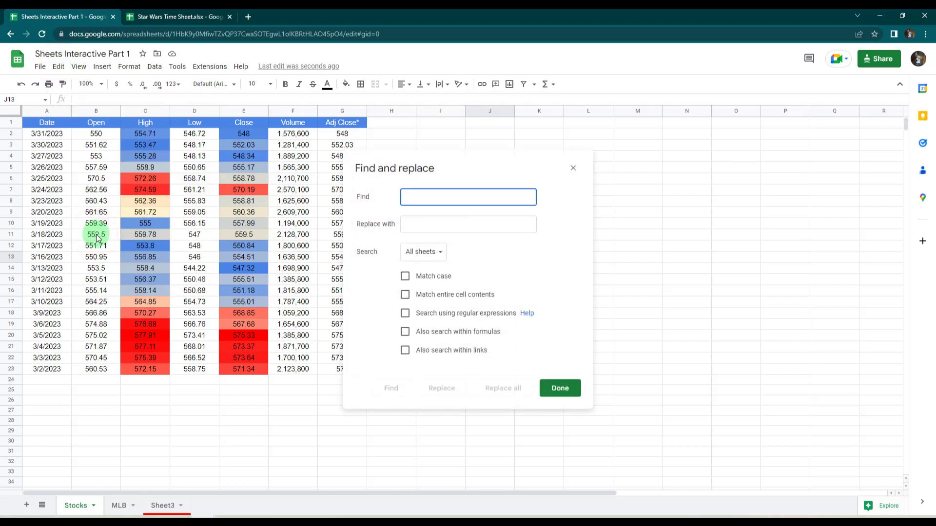
pyautogui.click(405, 200)
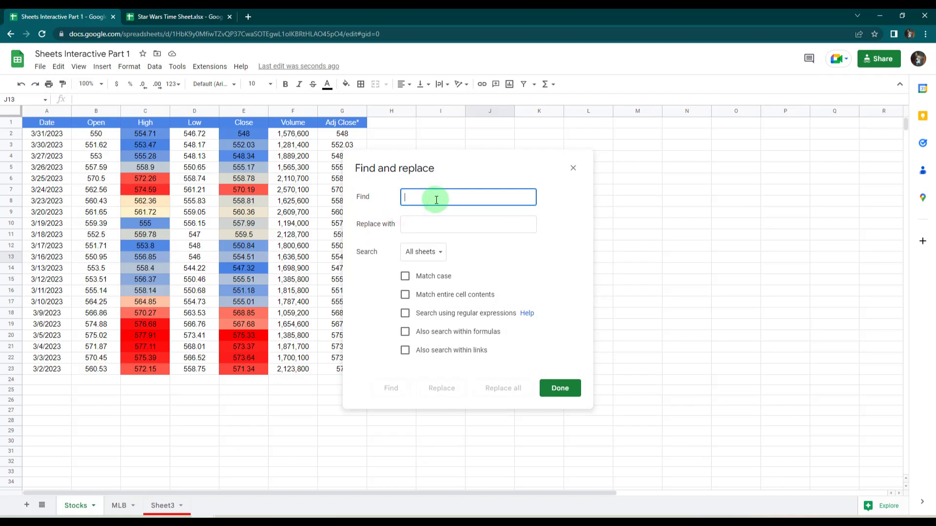
pyautogui.click(416, 225)
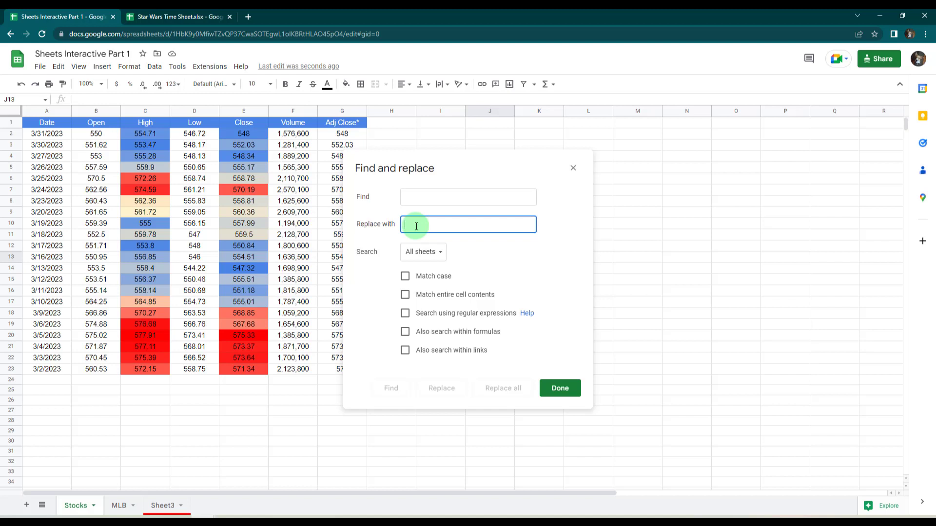
pyautogui.click(424, 251)
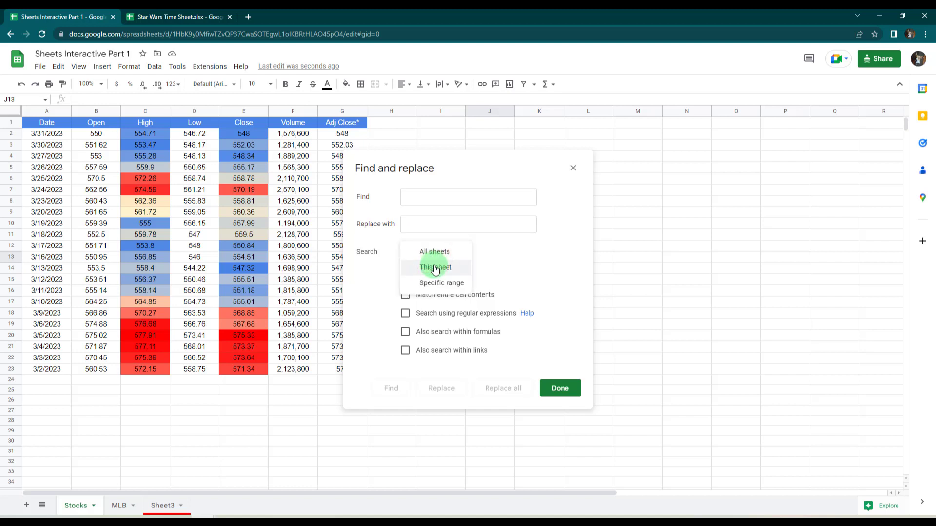
pyautogui.click(481, 244)
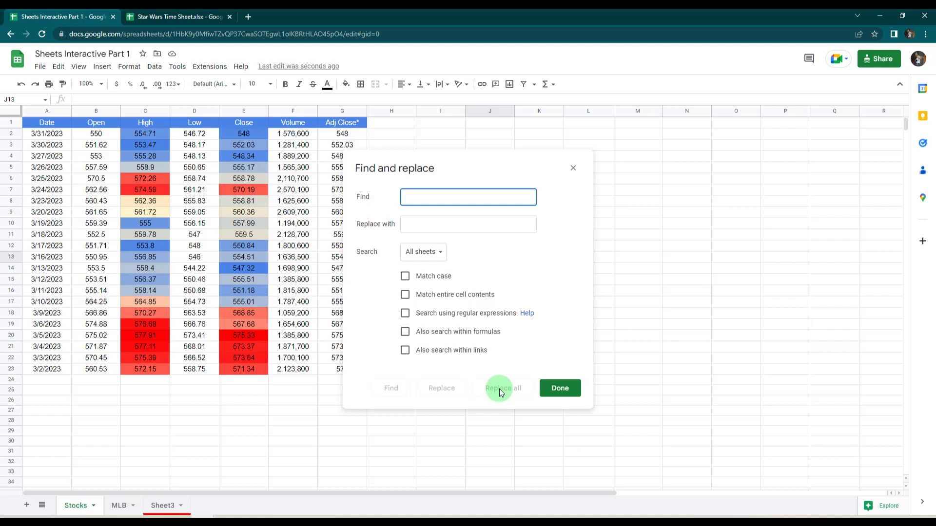
pyautogui.click(557, 390)
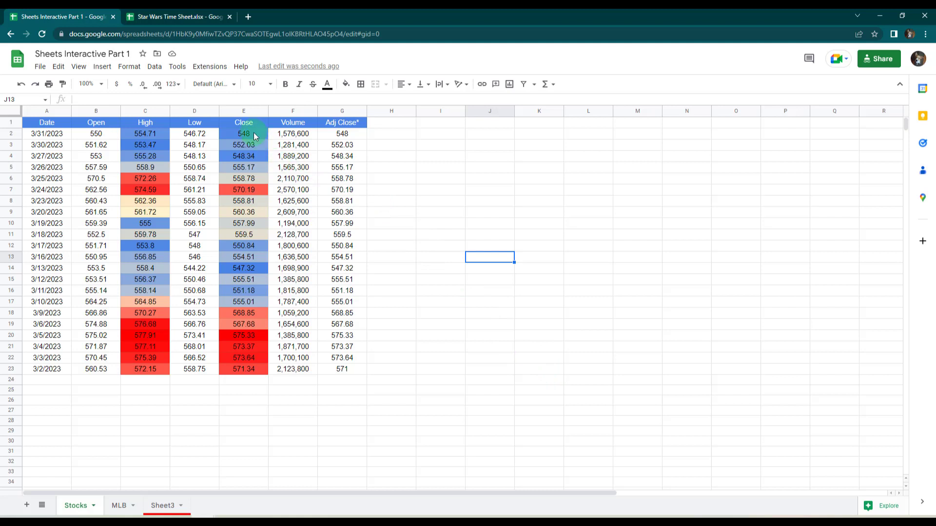
# Run a spell check on the Stocks sheet and dismiss the spelling suggestions box
pyautogui.click(176, 68)
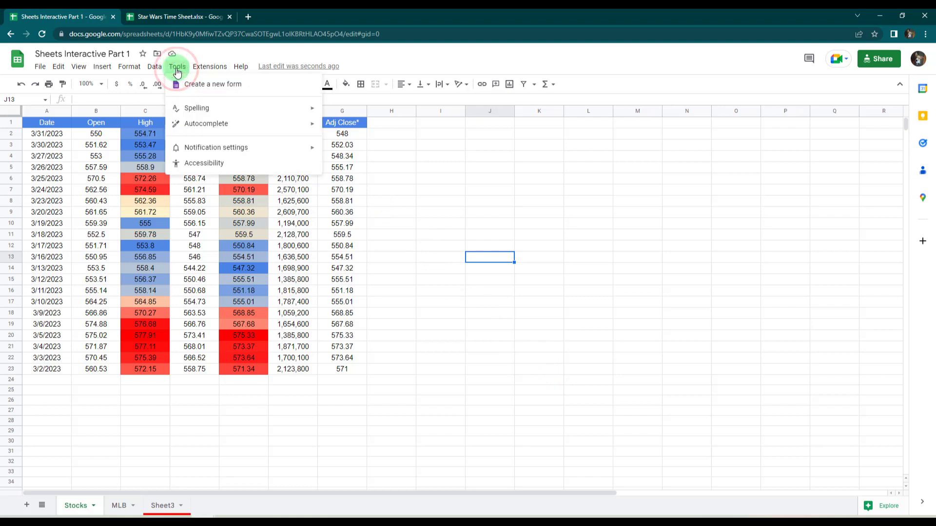
pyautogui.click(189, 109)
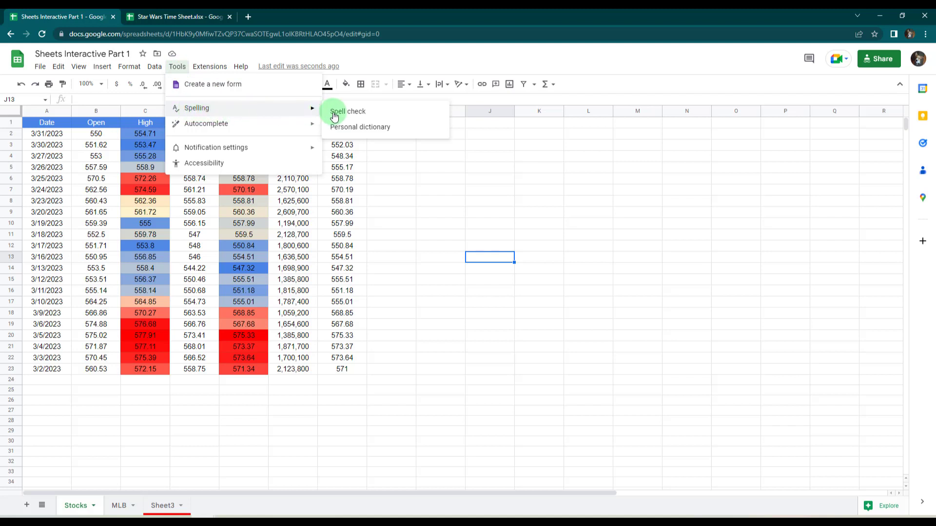
pyautogui.click(412, 115)
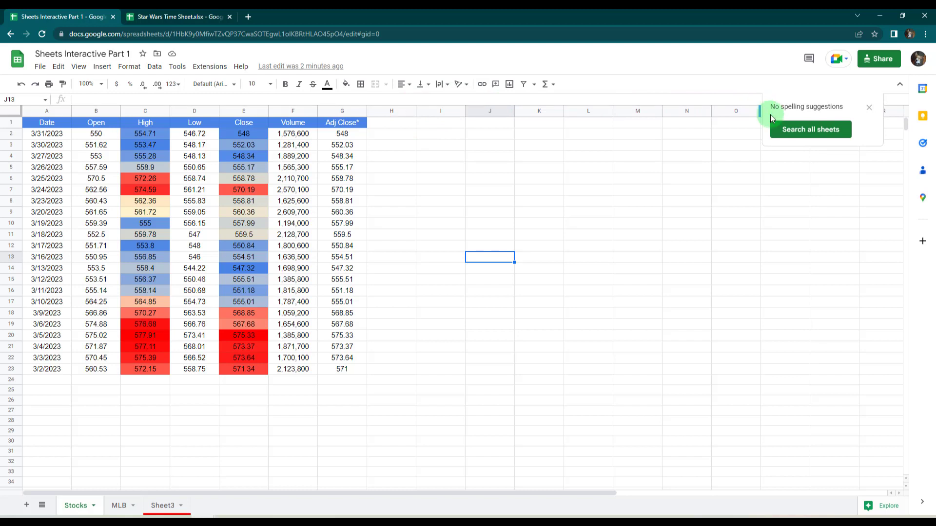
pyautogui.click(789, 131)
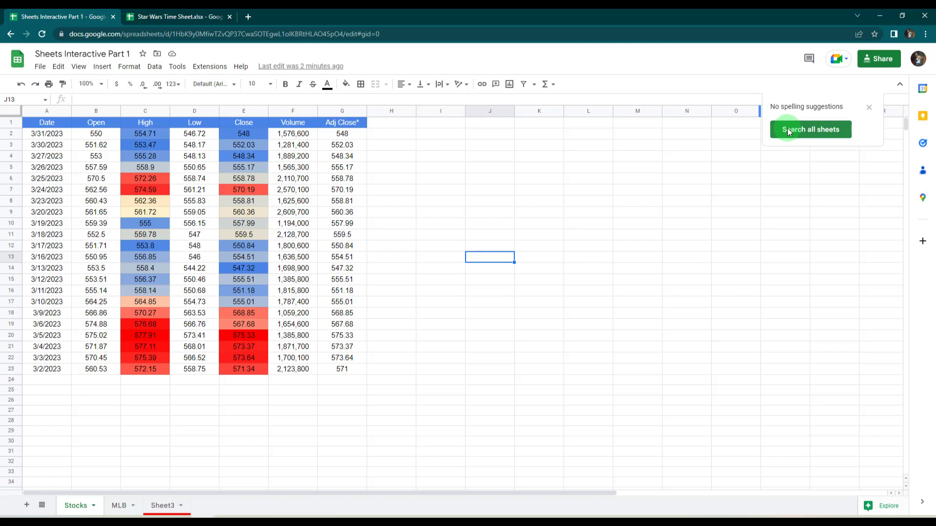
pyautogui.click(870, 109)
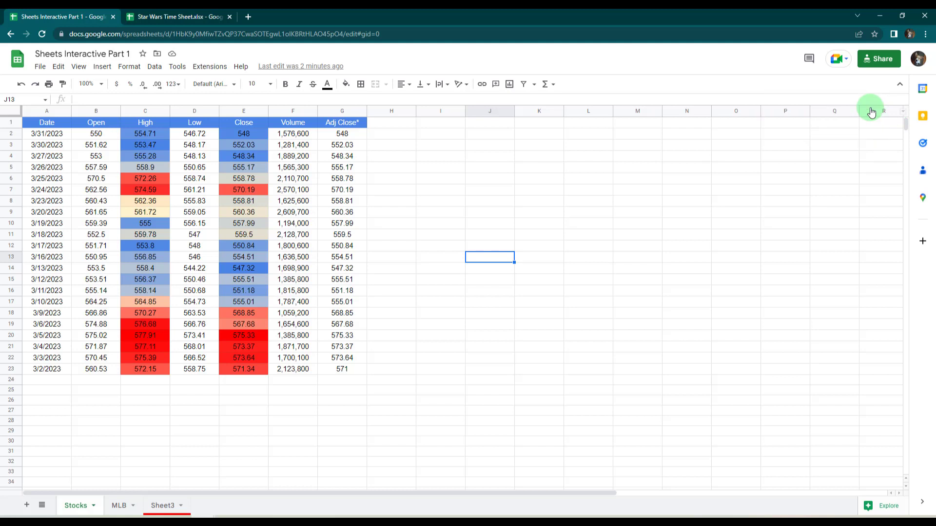